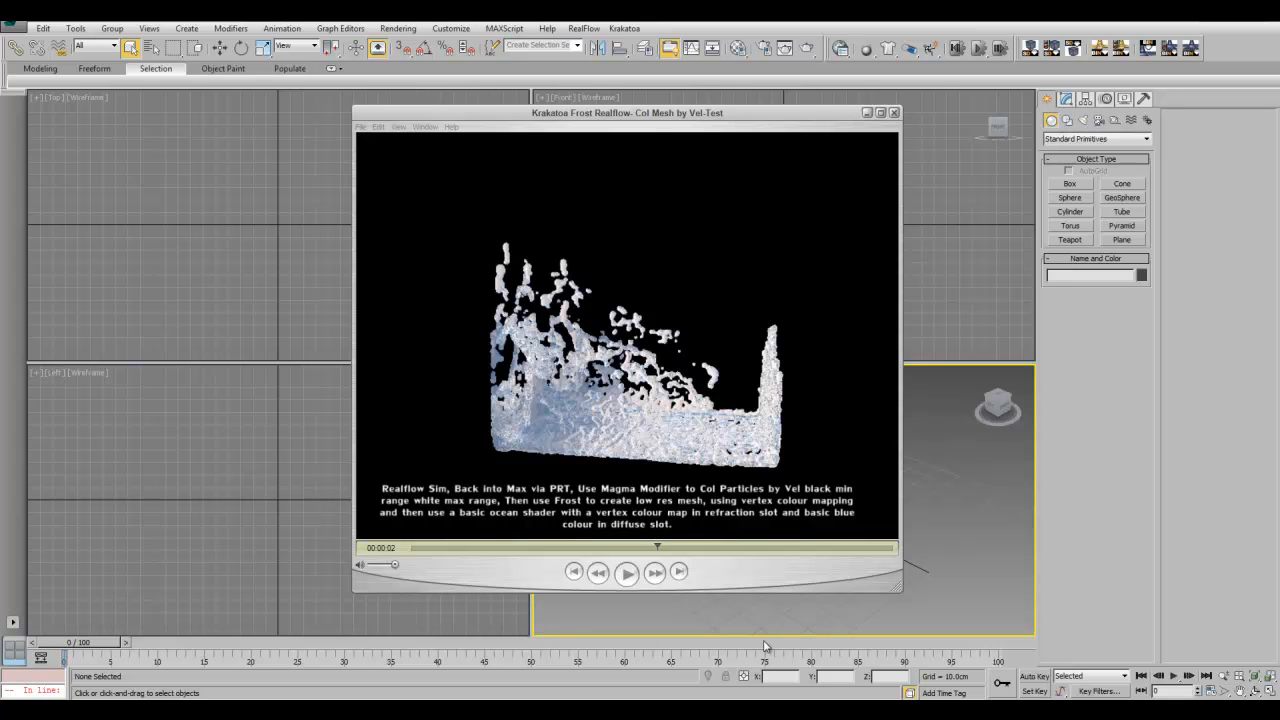
Replay the Krakatoa Frost Realflow test clip from its beginning and close it.
{"action": "left_click", "coordinate": [462, 548]}
{"action": "left_click_drag", "start_coordinate": [459, 561], "coordinate": [410, 566]}
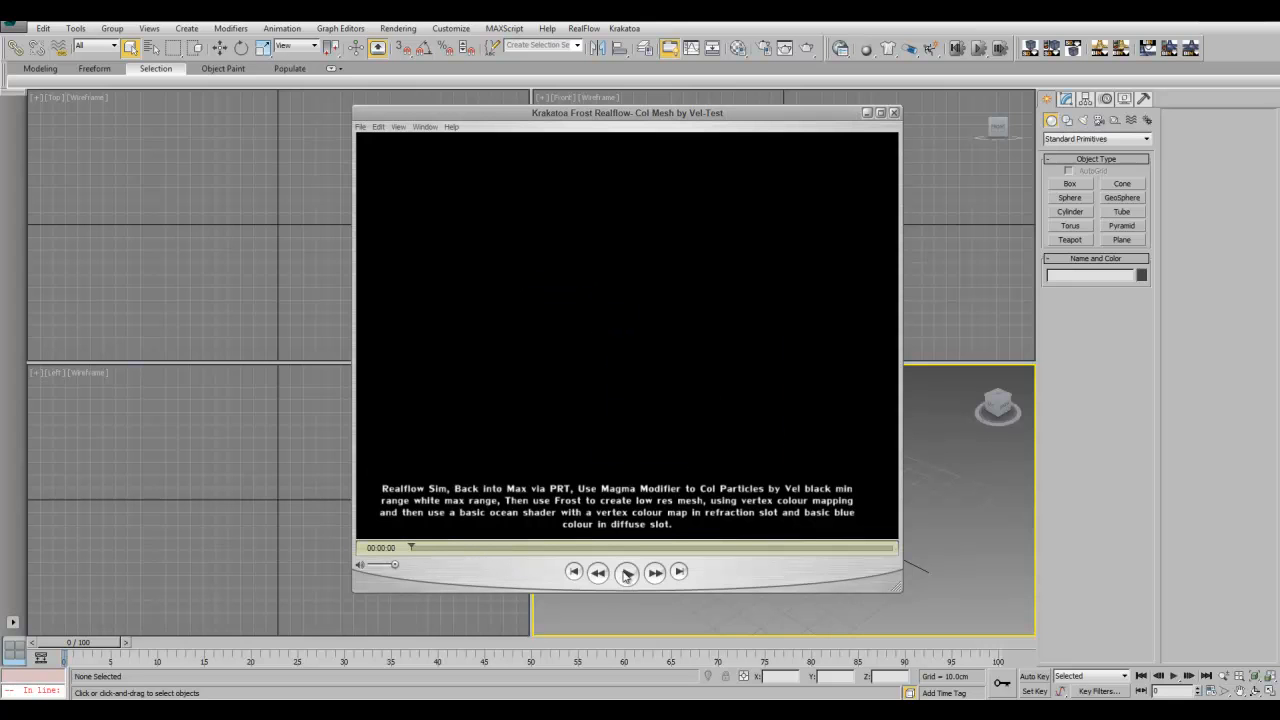
{"action": "left_click", "coordinate": [626, 572]}
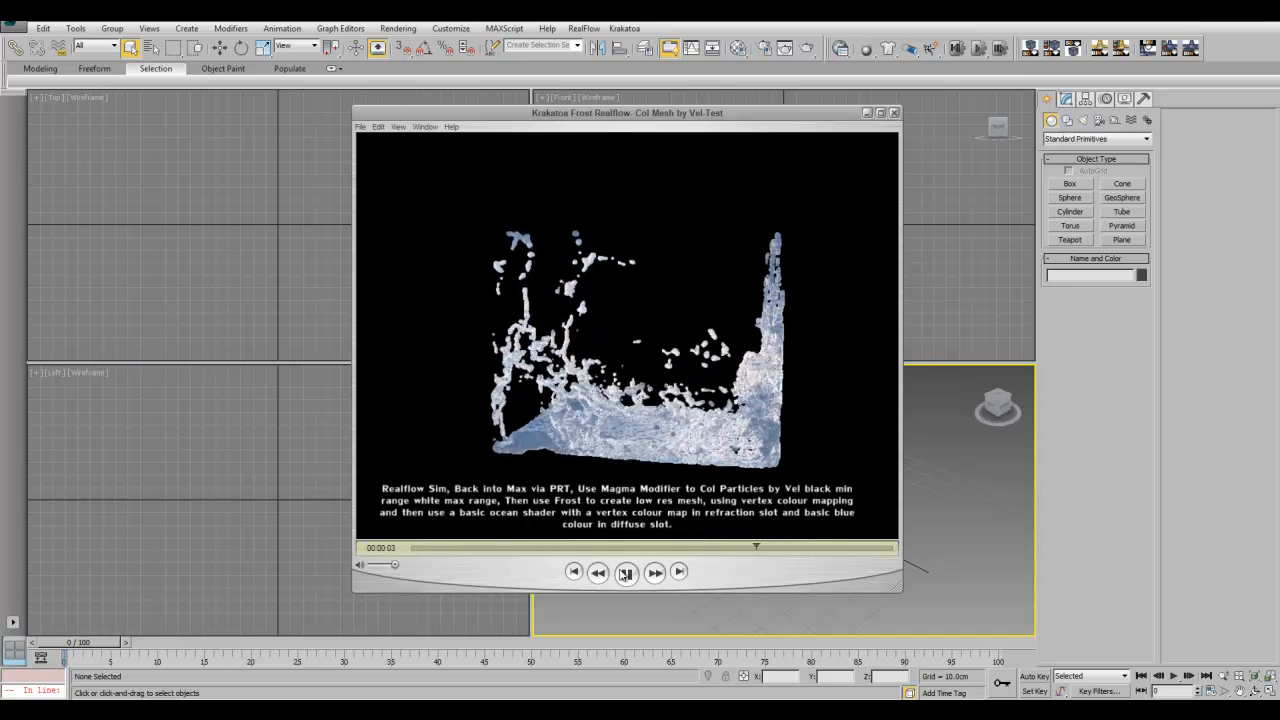
{"action": "left_click", "coordinate": [626, 572]}
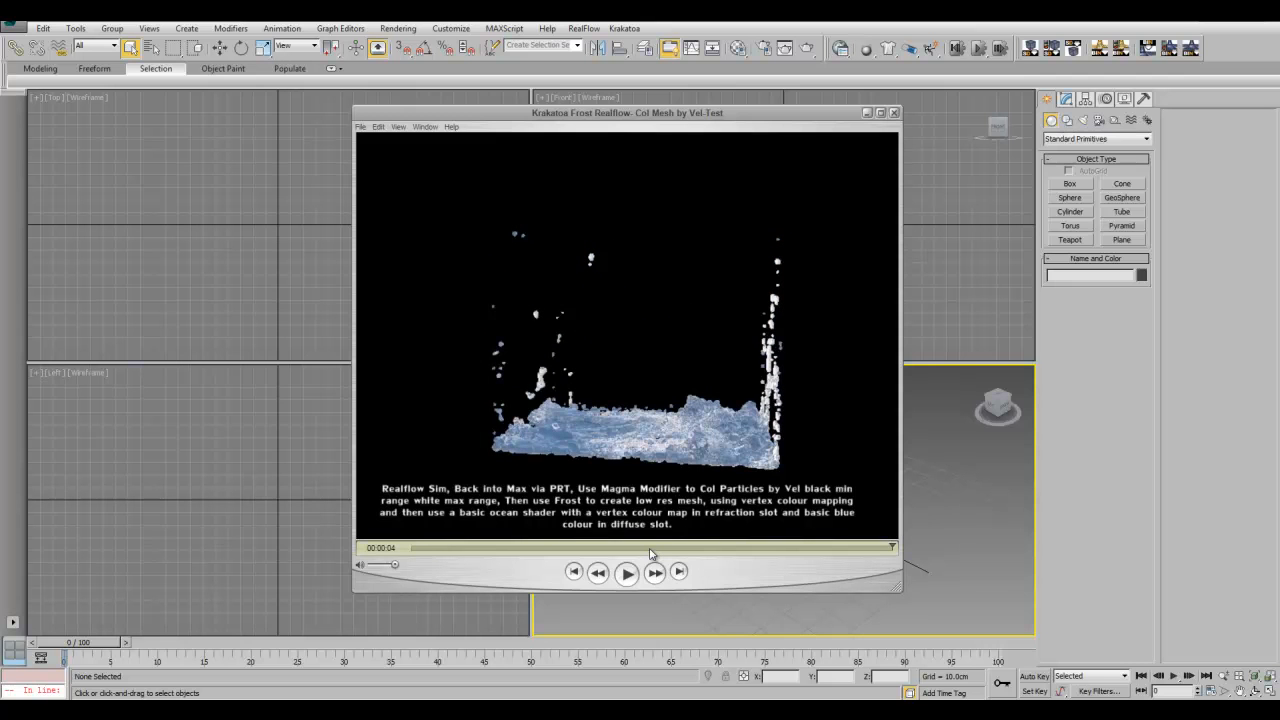
{"action": "left_click", "coordinate": [894, 113]}
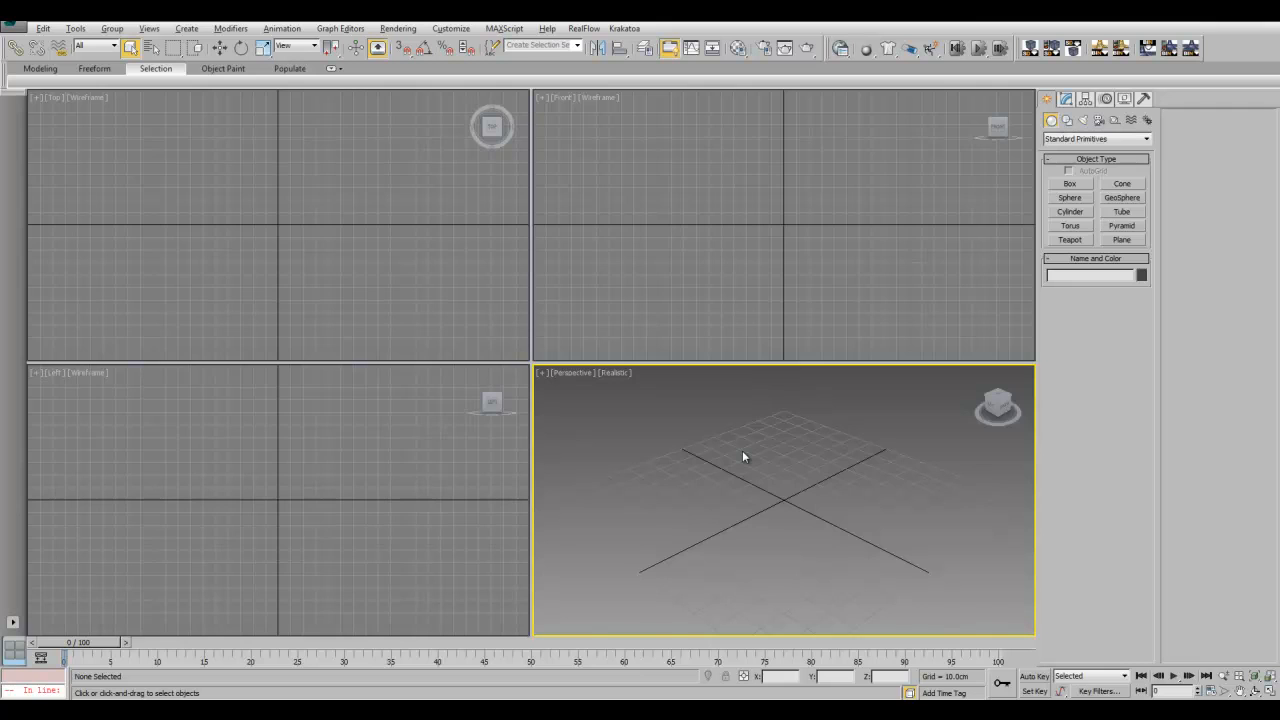
Create a Krakatoa PRT Loader at the grid origin in the maximized Perspective view.
{"action": "key", "text": "alt+w"}
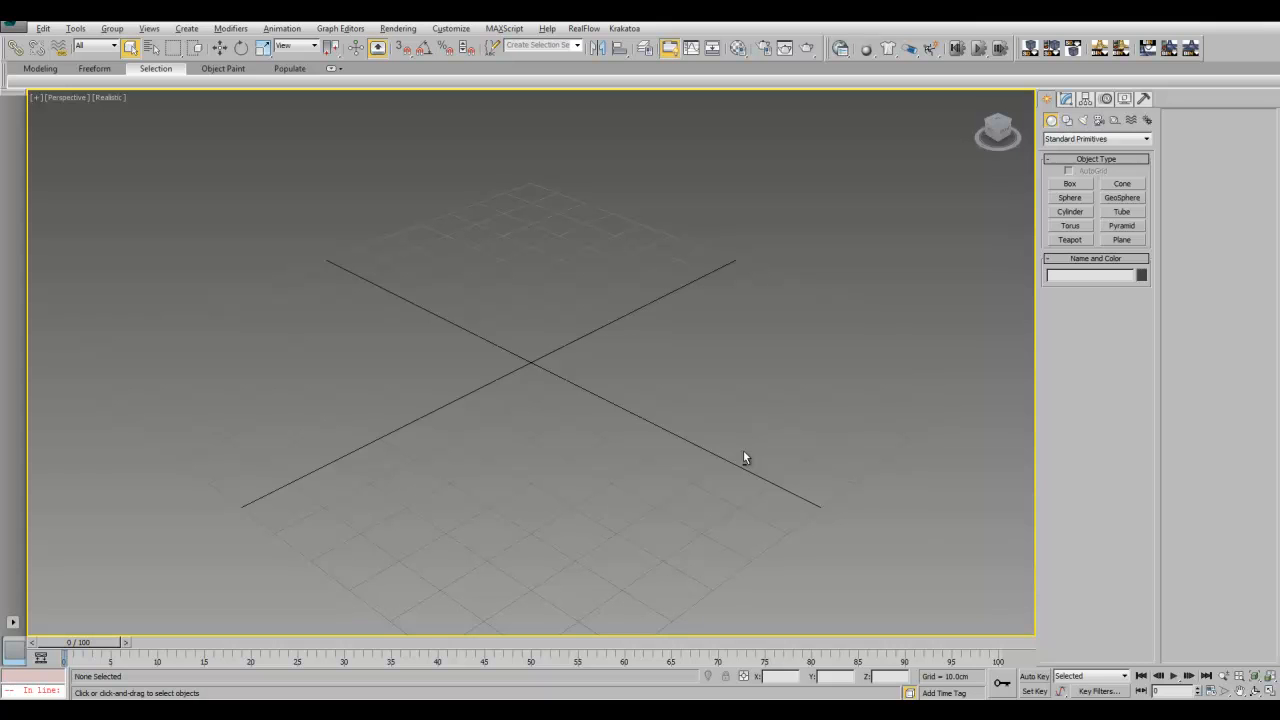
{"action": "middle_click_drag", "start_coordinate": [693, 405], "coordinate": [609, 381], "text": "alt"}
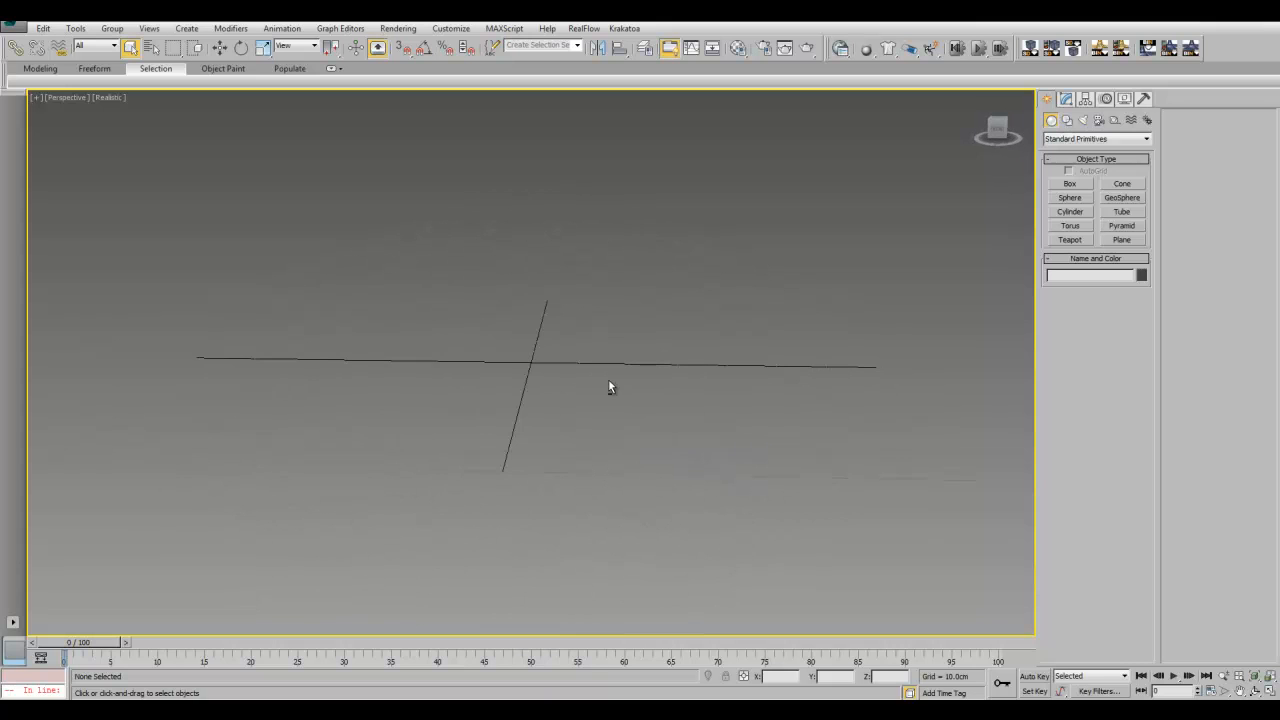
{"action": "left_click", "coordinate": [1091, 139]}
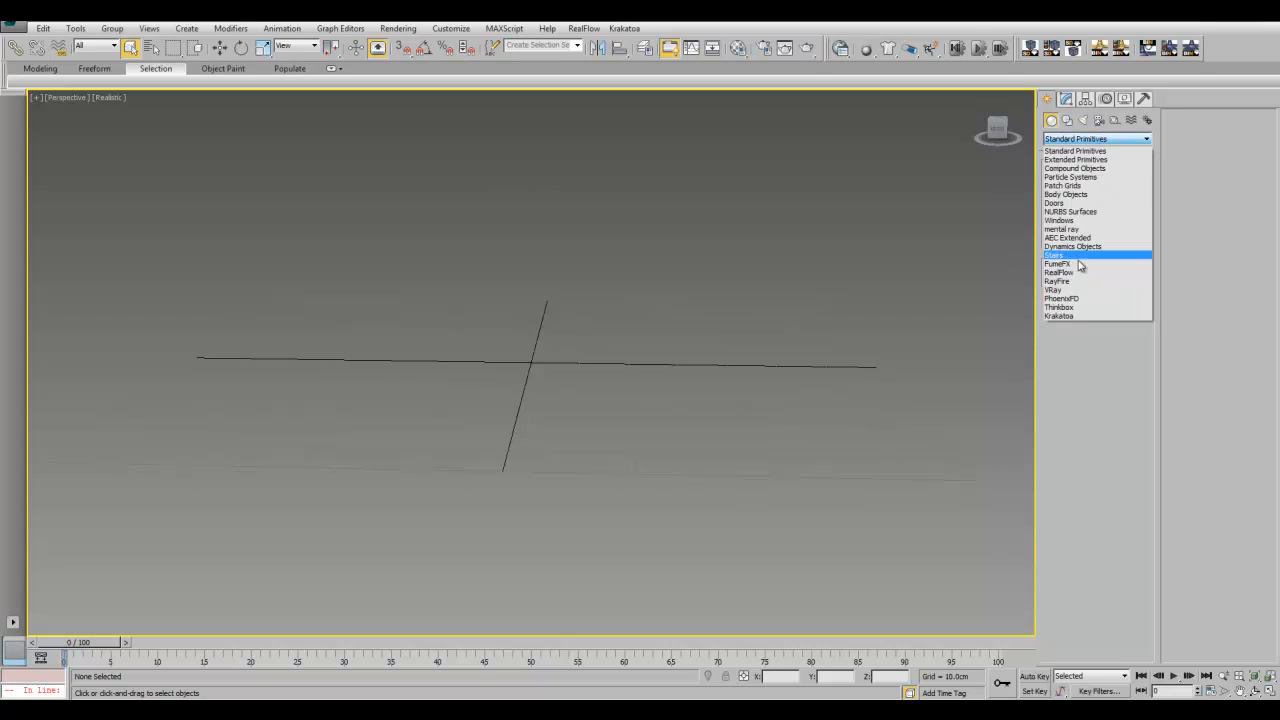
{"action": "left_click", "coordinate": [1071, 316]}
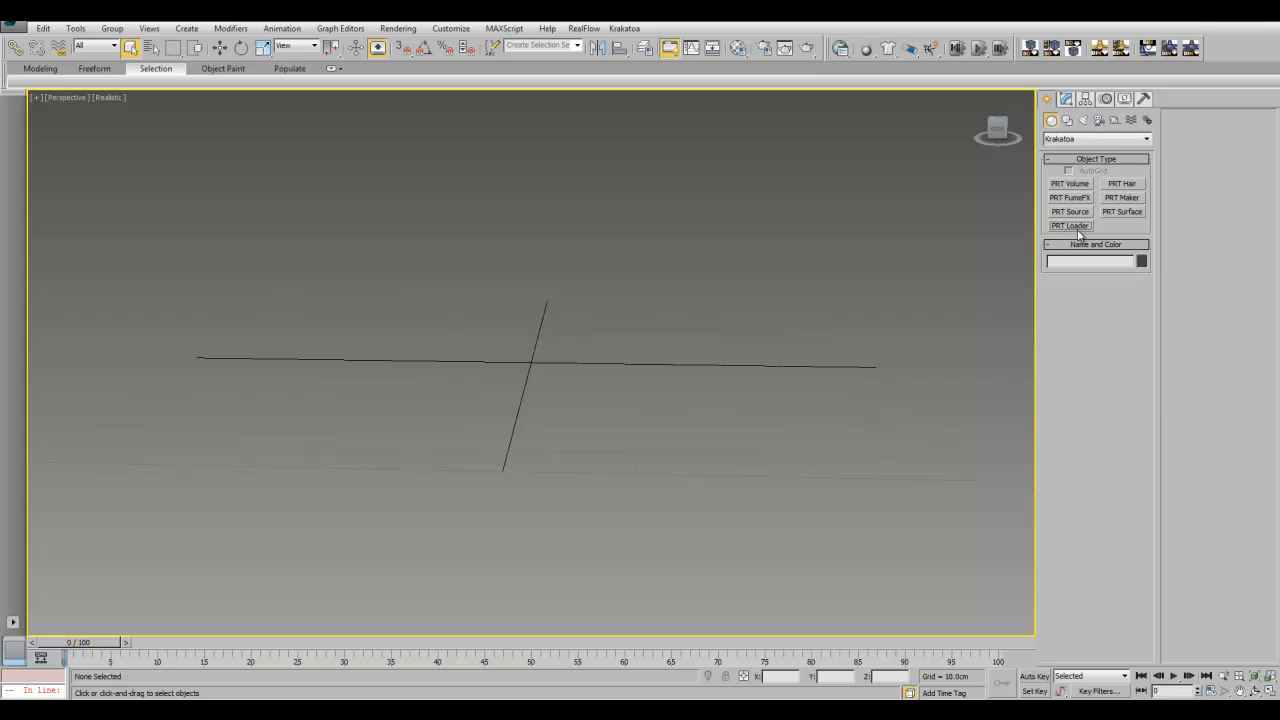
{"action": "left_click", "coordinate": [1070, 226]}
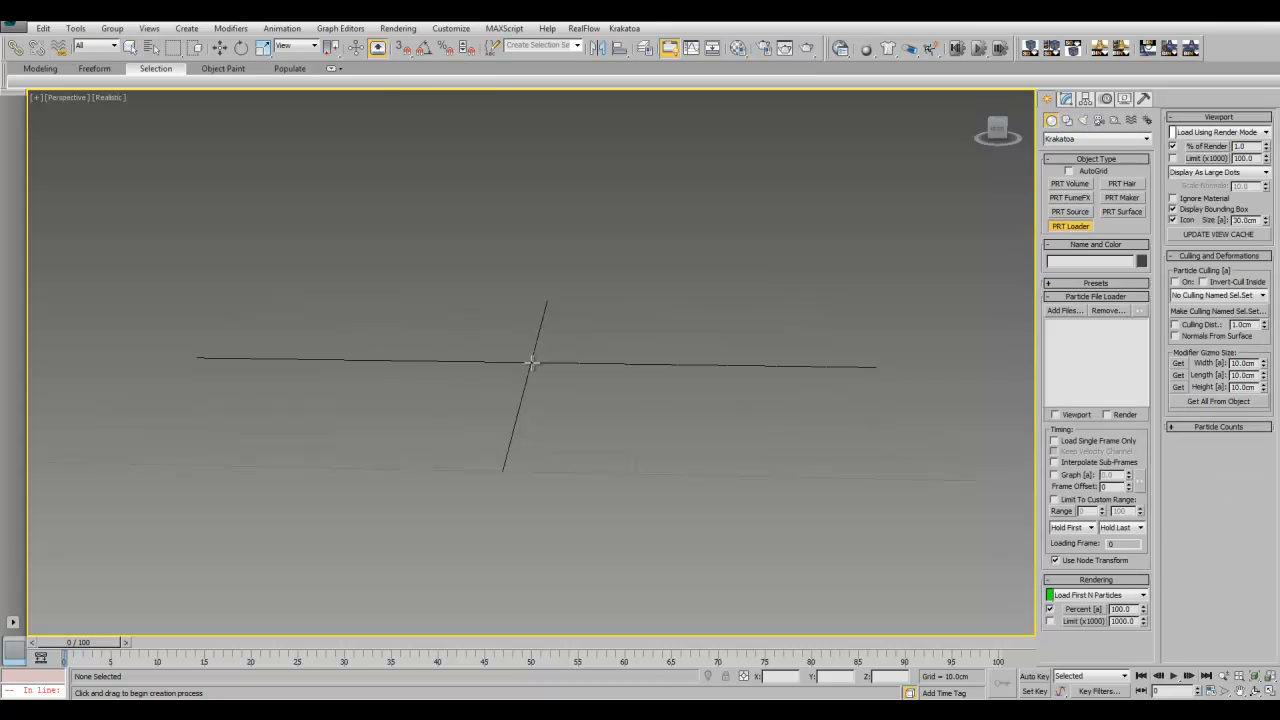
{"action": "left_click", "coordinate": [532, 362]}
Load the Domain01 PRT particle sequence from Realflow Scenes > Lego_Water_Tank > particles > prt on drive F: into the PRT Loader.
{"action": "left_click", "coordinate": [38, 212]}
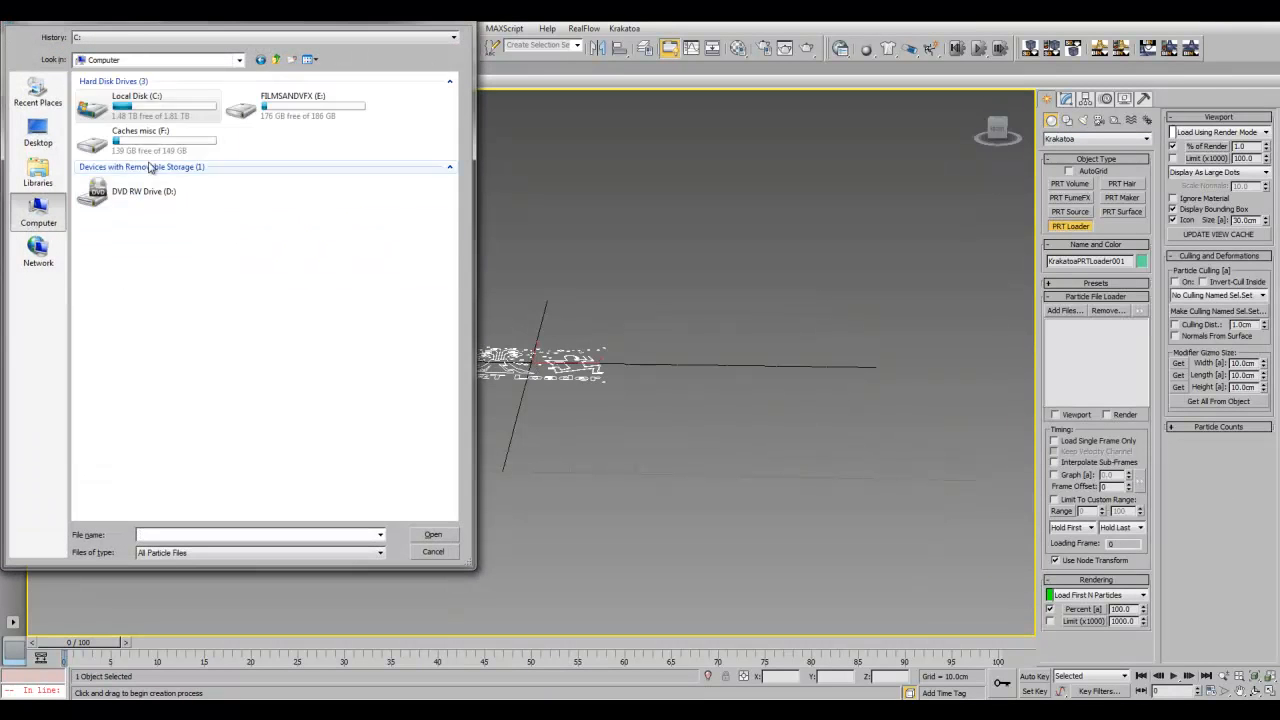
{"action": "double_click", "coordinate": [140, 134]}
{"action": "double_click", "coordinate": [118, 132]}
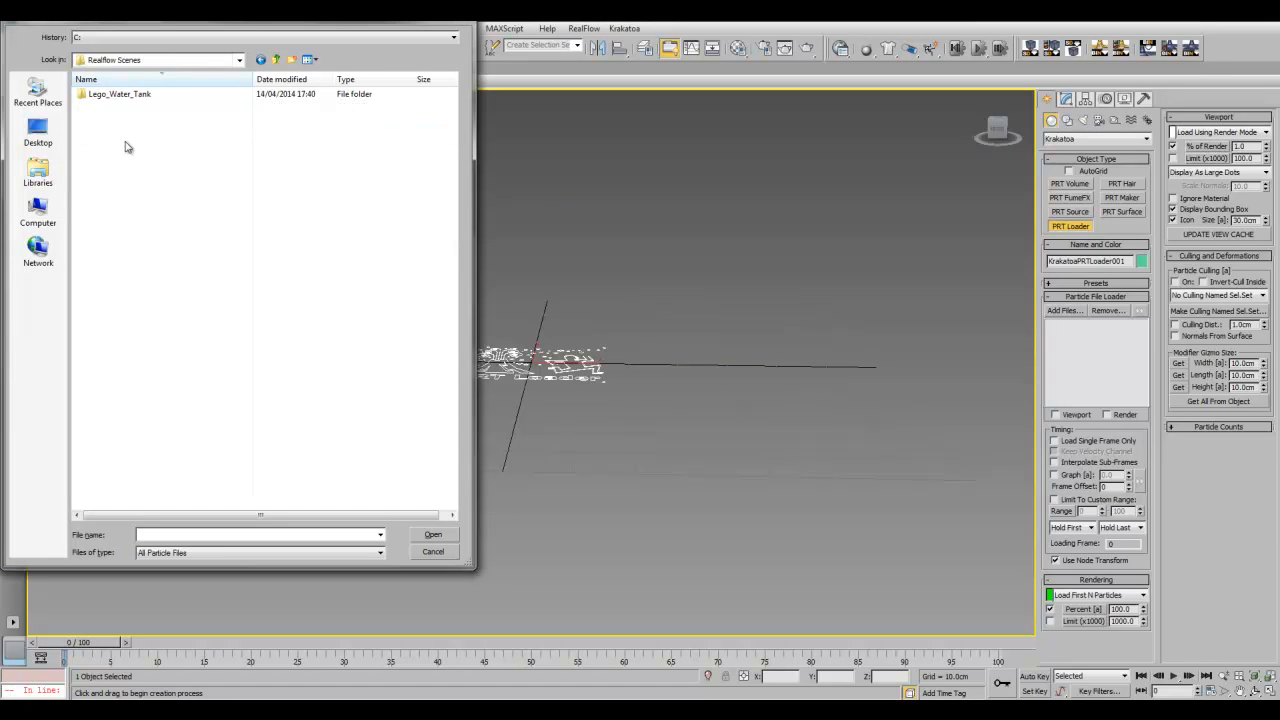
{"action": "double_click", "coordinate": [105, 93]}
{"action": "double_click", "coordinate": [108, 196]}
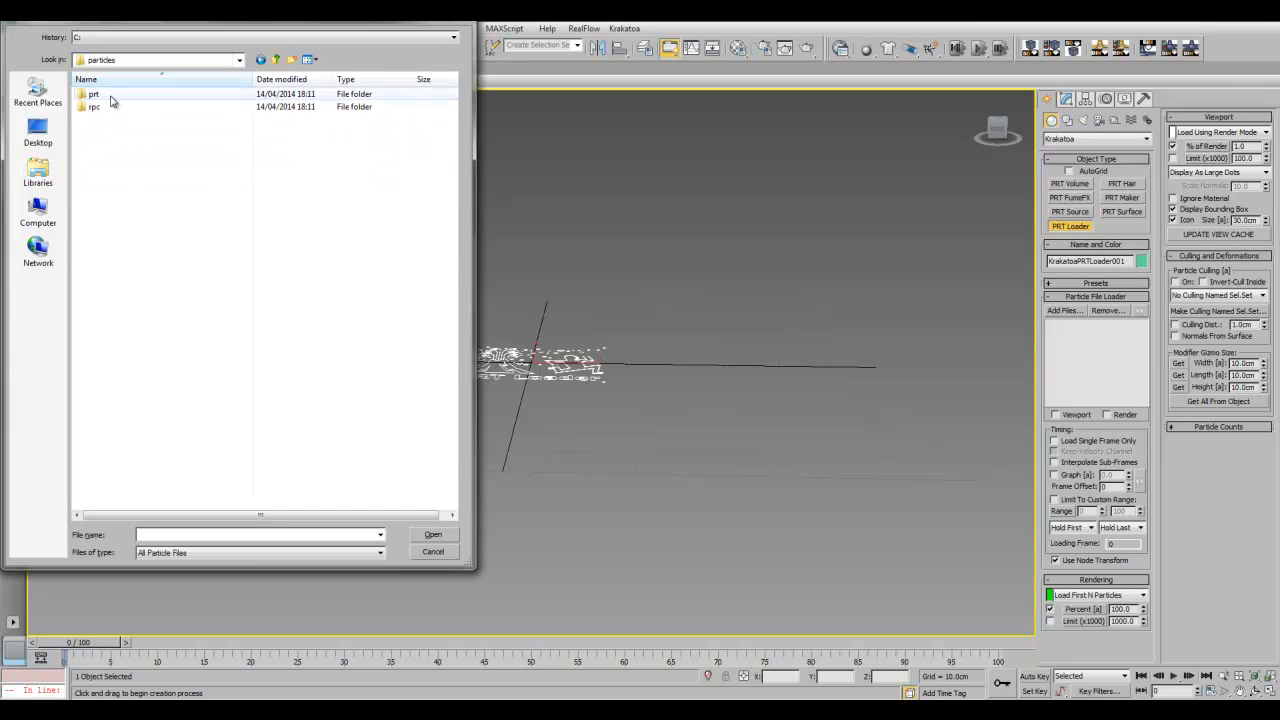
{"action": "double_click", "coordinate": [95, 94]}
{"action": "left_click", "coordinate": [125, 94]}
{"action": "left_click", "coordinate": [430, 535]}
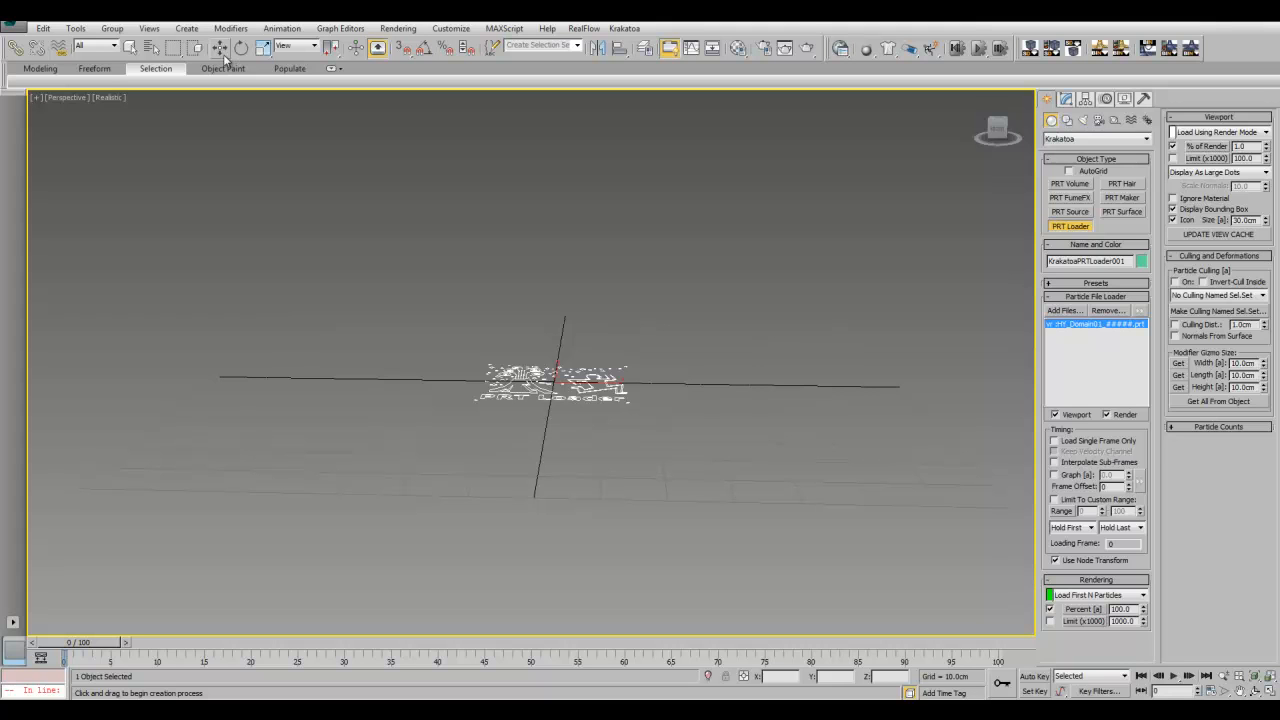
Set the PRT Loader's absolute world position to 0 cm on all three axes.
{"action": "right_click", "coordinate": [220, 48]}
{"action": "double_click", "coordinate": [185, 249]}
{"action": "type", "text": "0"}
{"action": "key", "text": "Tab"}
{"action": "type", "text": "0"}
{"action": "key", "text": "Tab"}
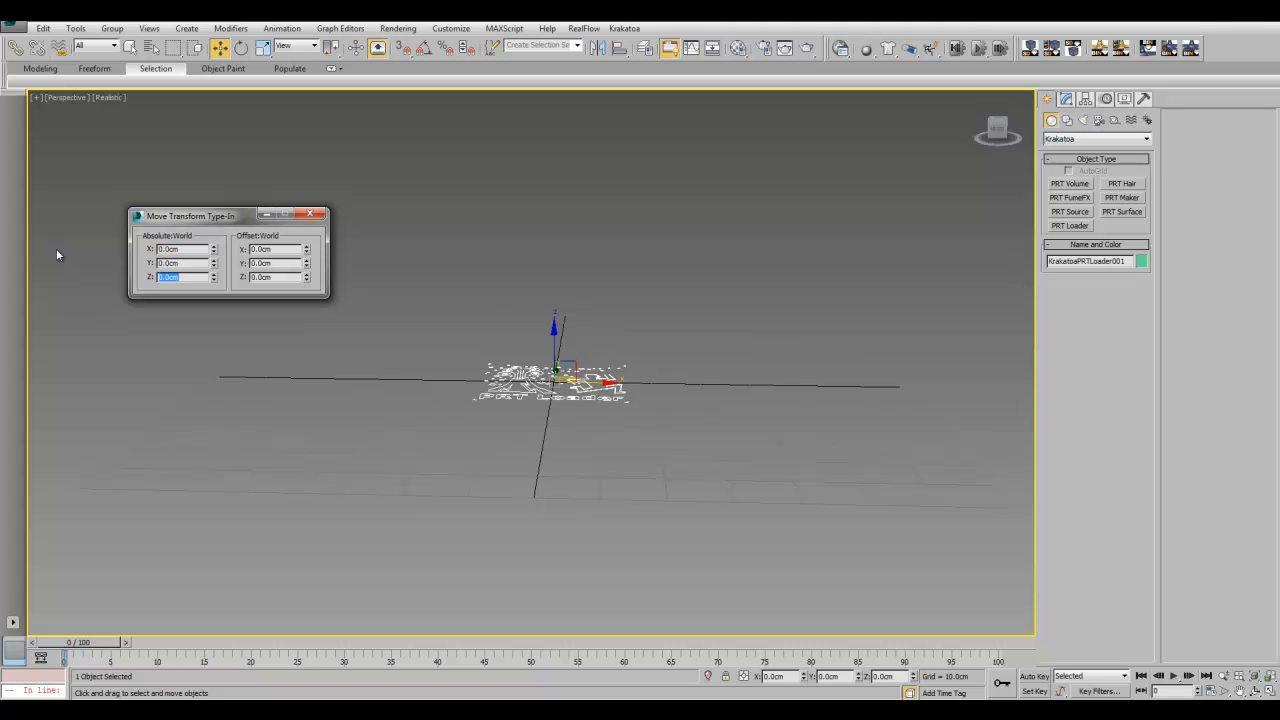
{"action": "left_click", "coordinate": [310, 214]}
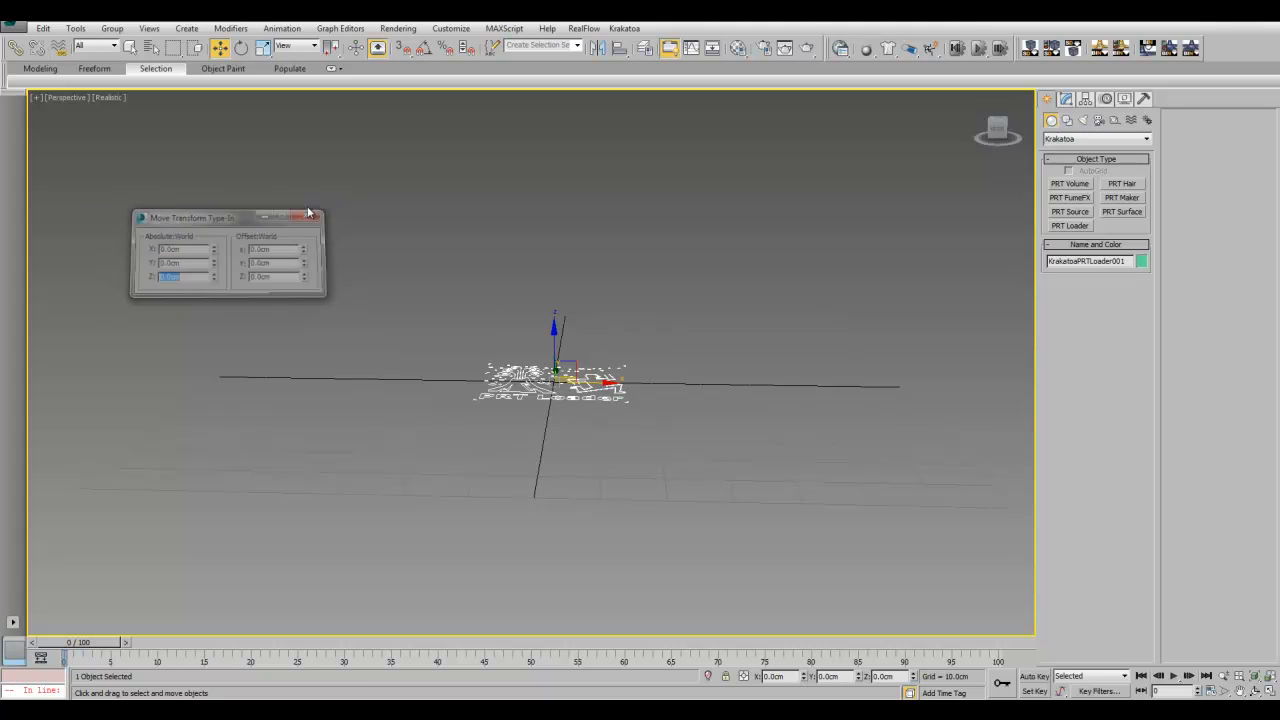
Rotate the PRT Loader to an absolute world X angle of 90 degrees.
{"action": "left_click", "coordinate": [241, 50]}
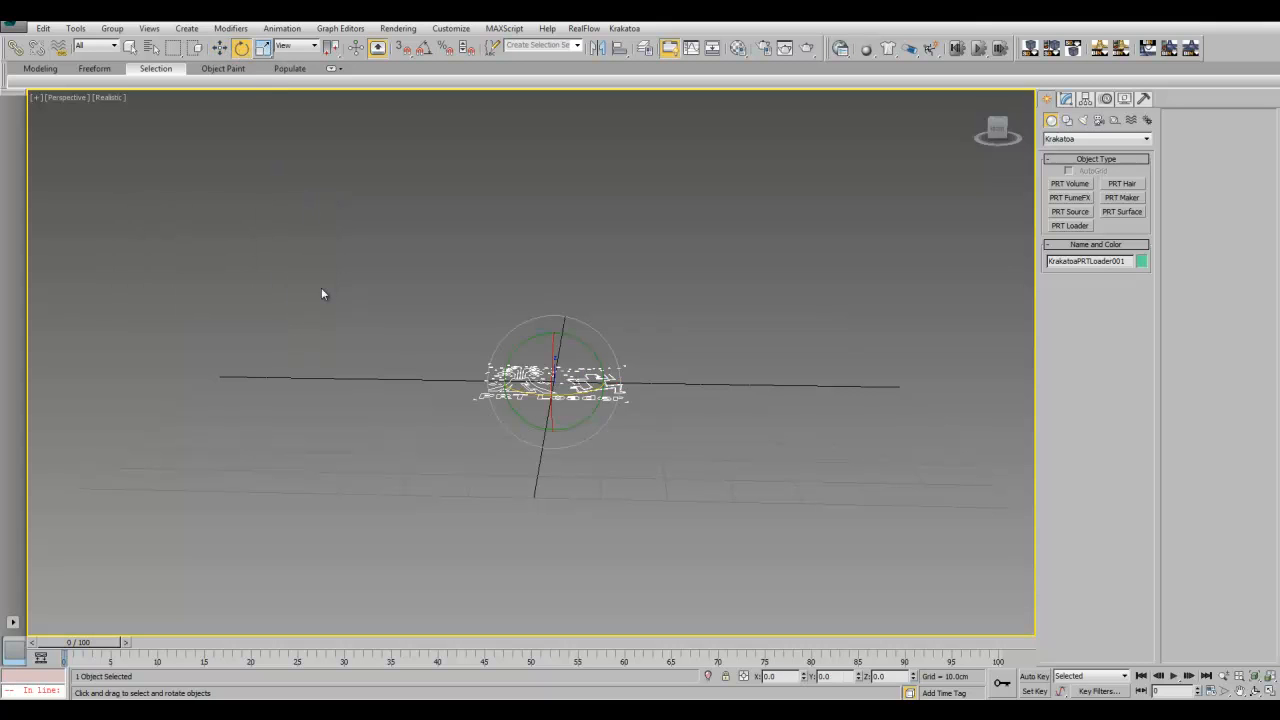
{"action": "right_click", "coordinate": [245, 49]}
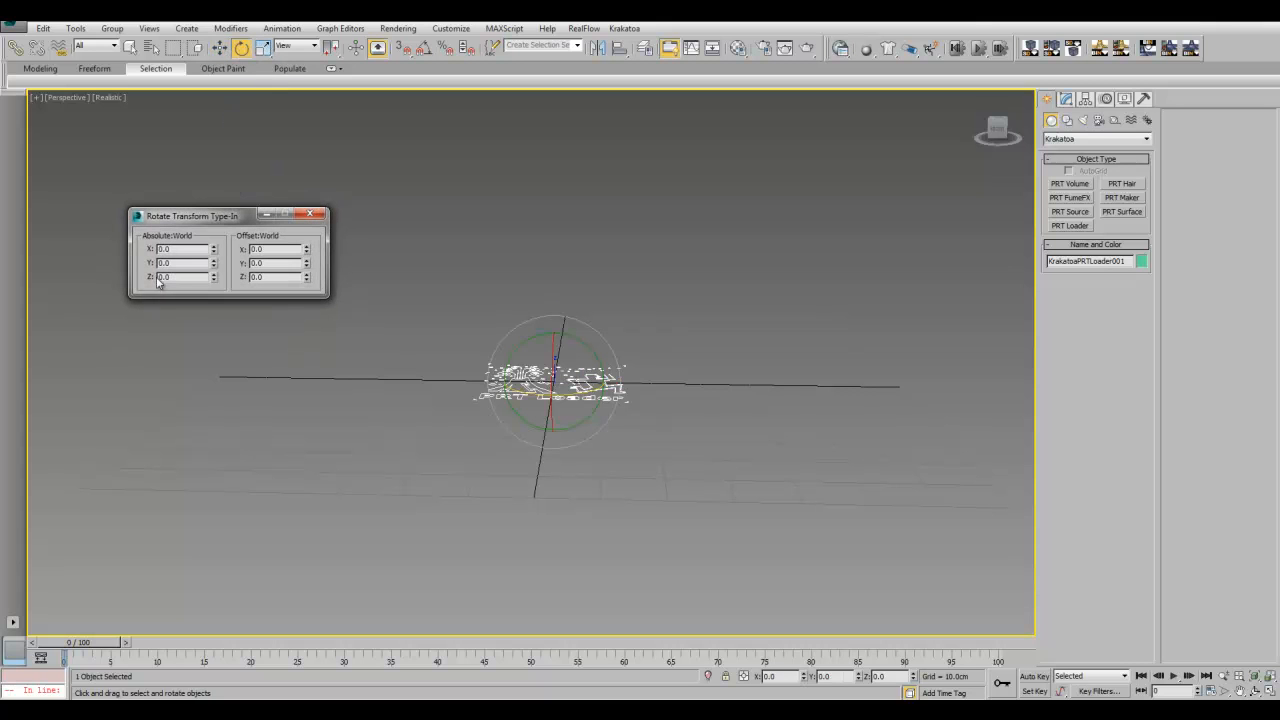
{"action": "type", "text": "90"}
{"action": "key", "text": "Return"}
{"action": "left_click", "coordinate": [312, 215]}
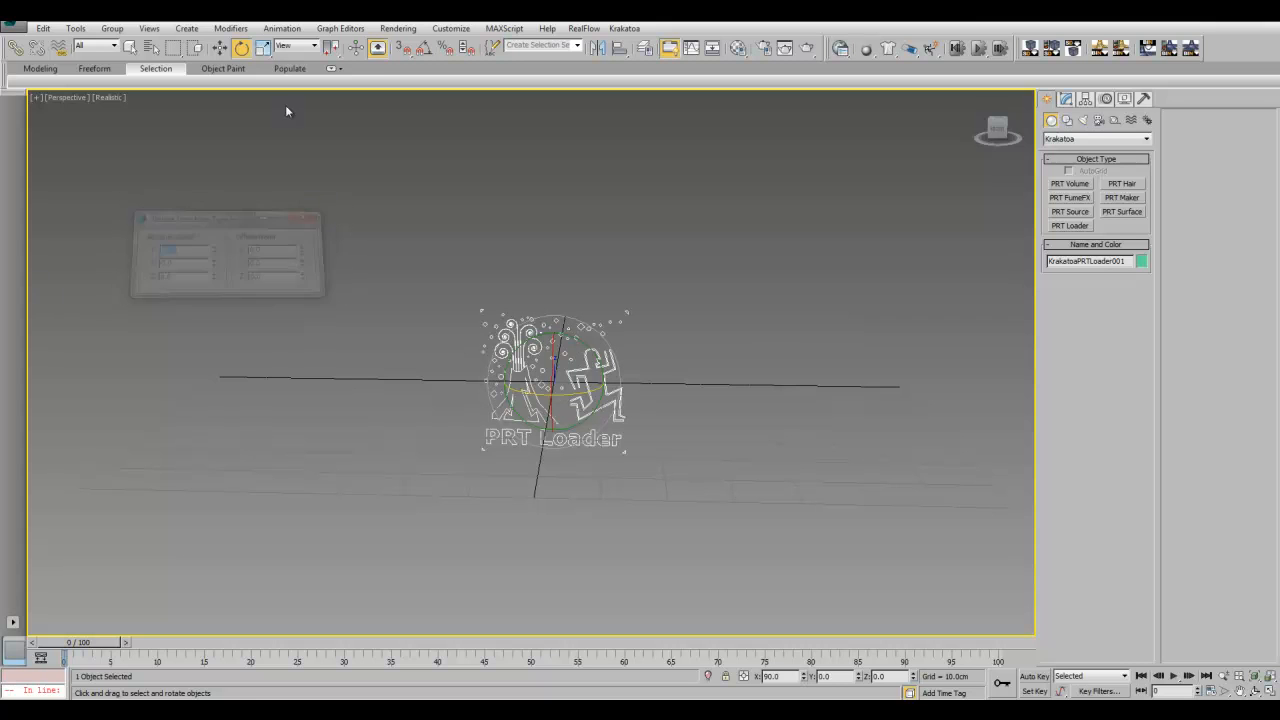
Mirror the PRT Loader by setting its absolute local Z scale to -100.
{"action": "right_click", "coordinate": [263, 48]}
{"action": "double_click", "coordinate": [184, 277]}
{"action": "type", "text": "-1"}
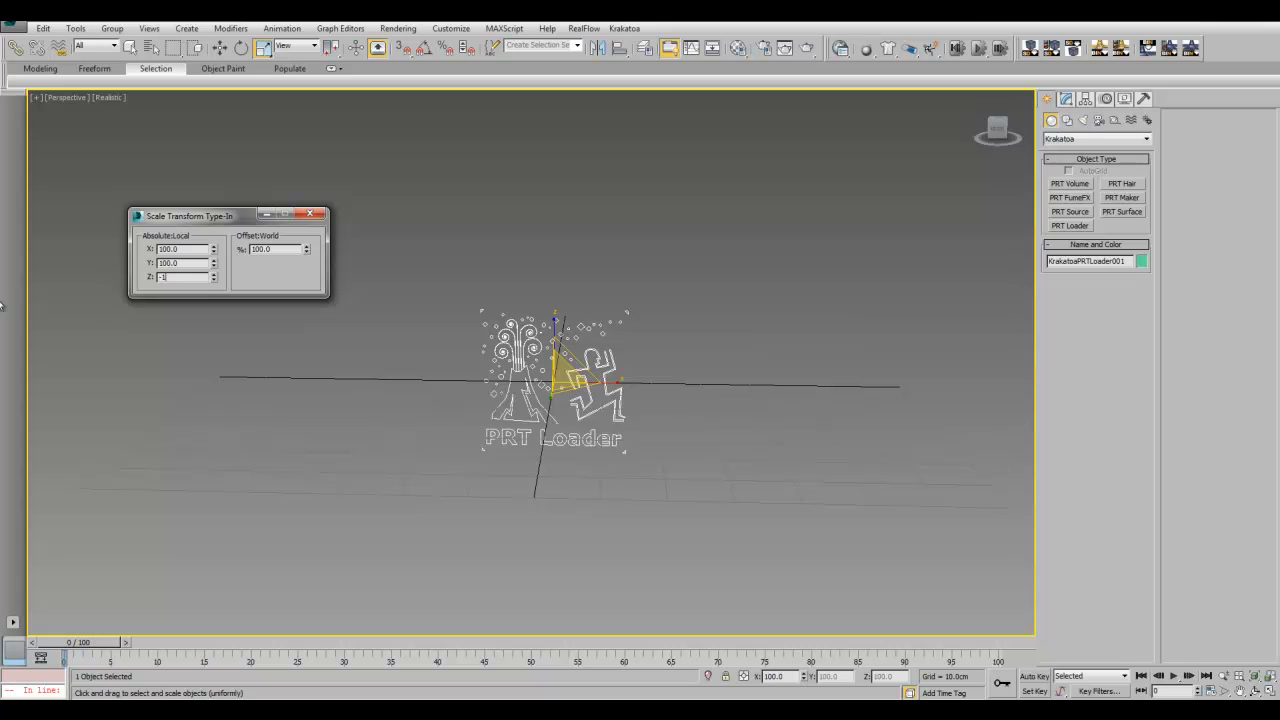
{"action": "type", "text": "00"}
{"action": "key", "text": "Return"}
{"action": "left_click", "coordinate": [311, 214]}
{"action": "middle_click_drag", "start_coordinate": [573, 300], "coordinate": [546, 416]}
{"action": "scroll", "coordinate": [545, 416], "scroll_direction": "up", "scroll_amount": 3}
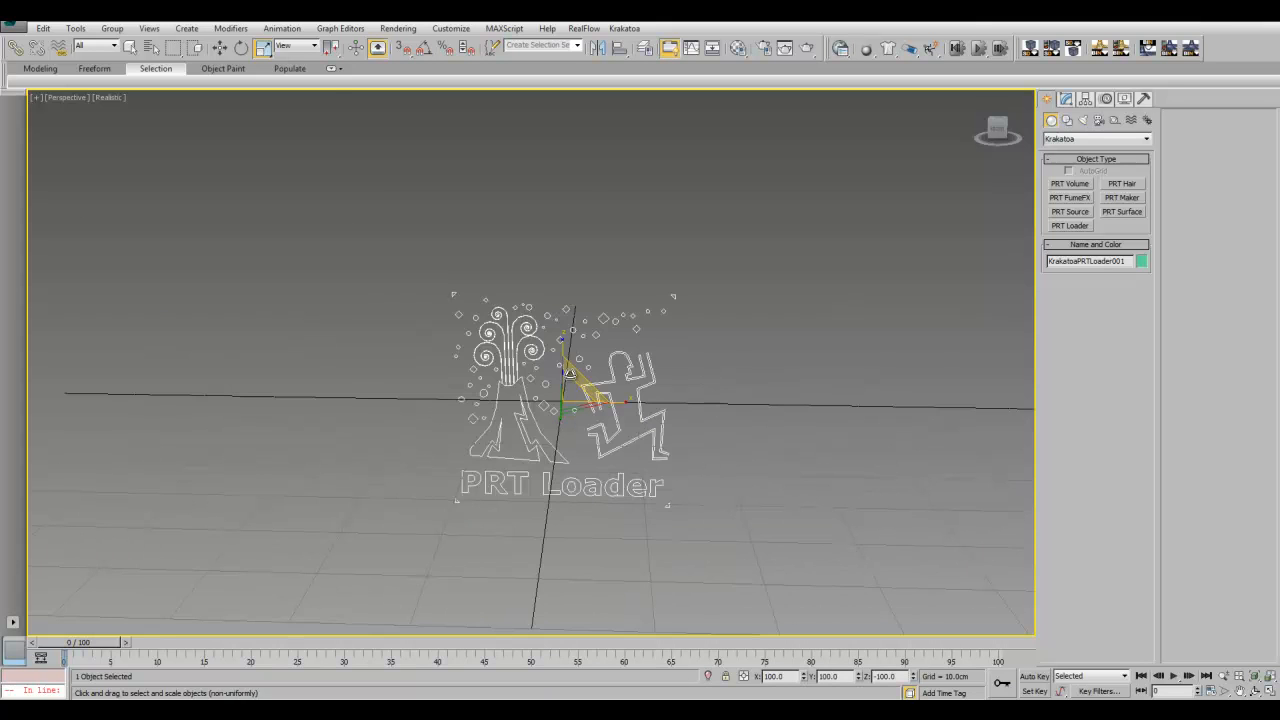
Set the loader's viewport % of Render to 100 and move the timeline to frame 71.
{"action": "left_click", "coordinate": [1067, 99]}
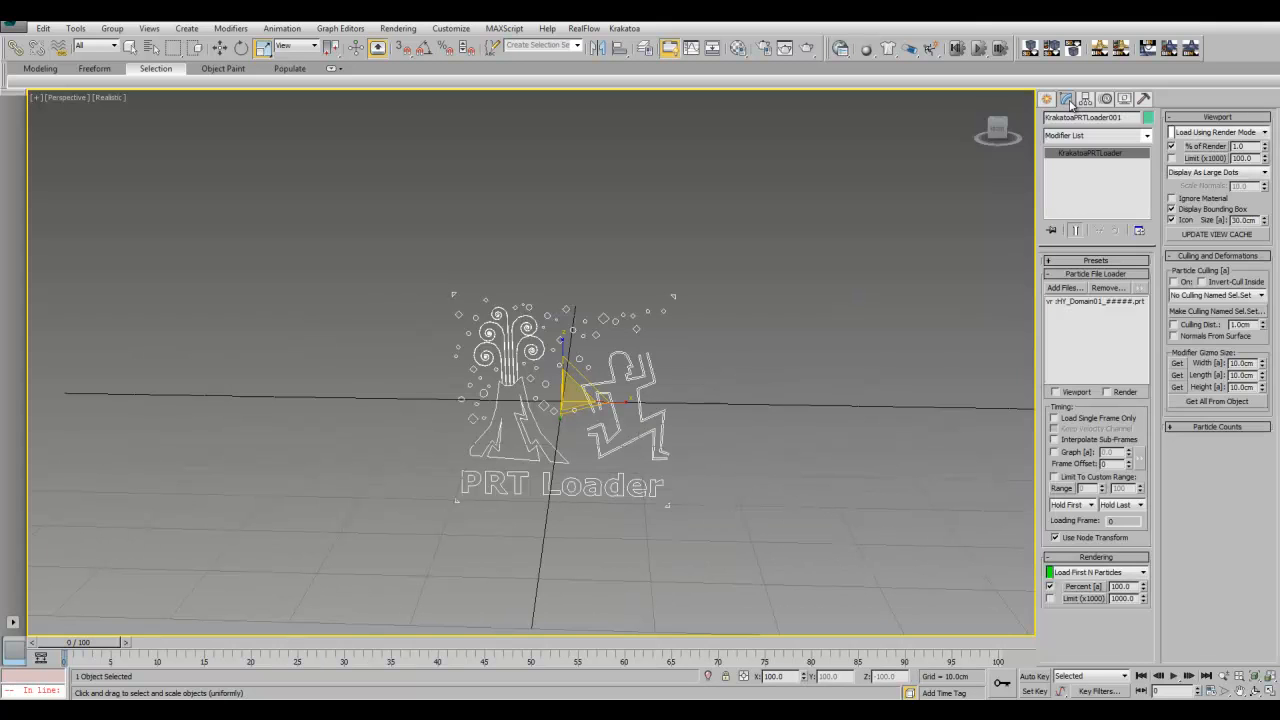
{"action": "double_click", "coordinate": [1250, 146]}
{"action": "left_click_drag", "start_coordinate": [89, 650], "coordinate": [731, 666]}
{"action": "scroll", "coordinate": [618, 458], "scroll_direction": "up", "scroll_amount": 5}
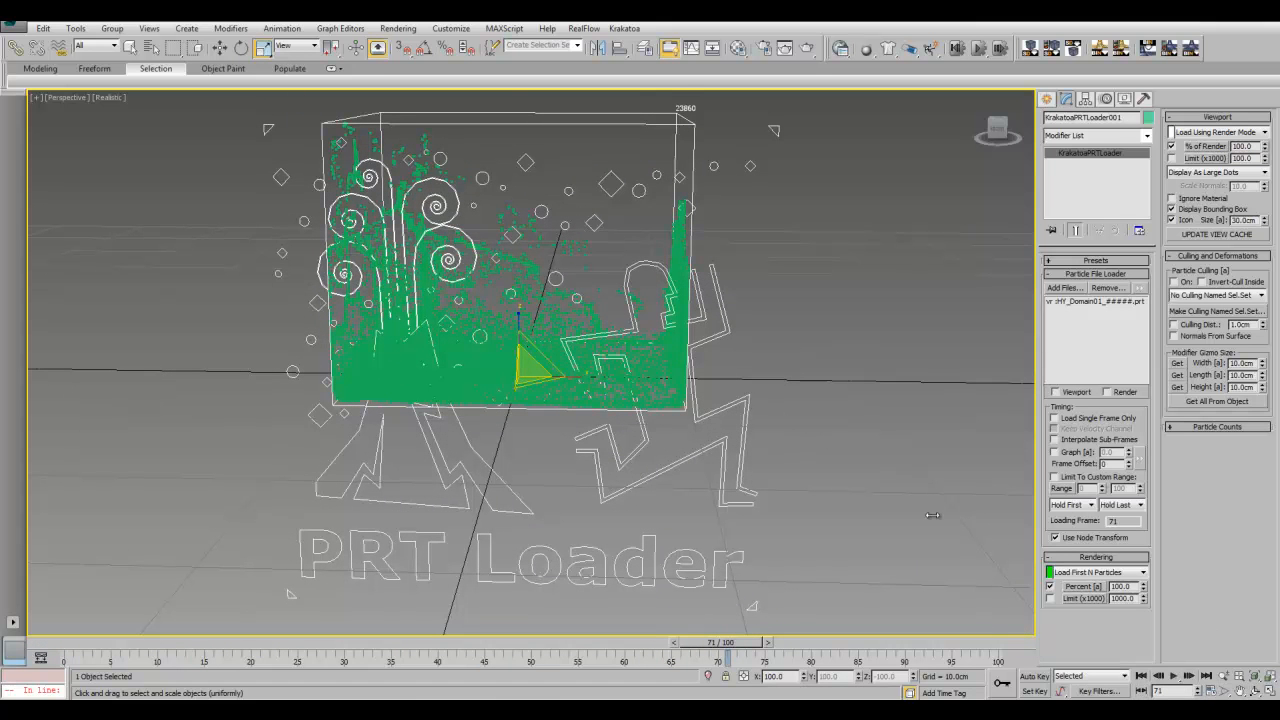
Set the animation's end time to frame 130 in the time configuration.
{"action": "left_click", "coordinate": [1210, 691]}
{"action": "double_click", "coordinate": [604, 381]}
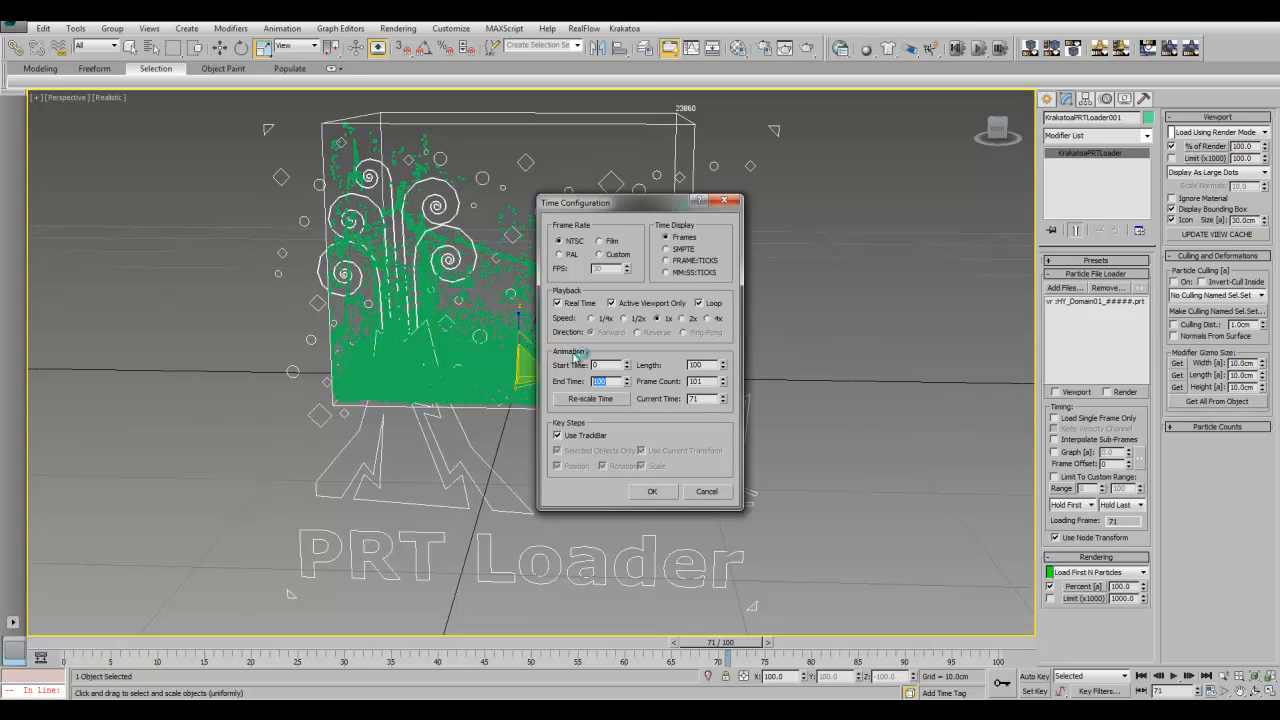
{"action": "type", "text": "130"}
{"action": "key", "text": "Return"}
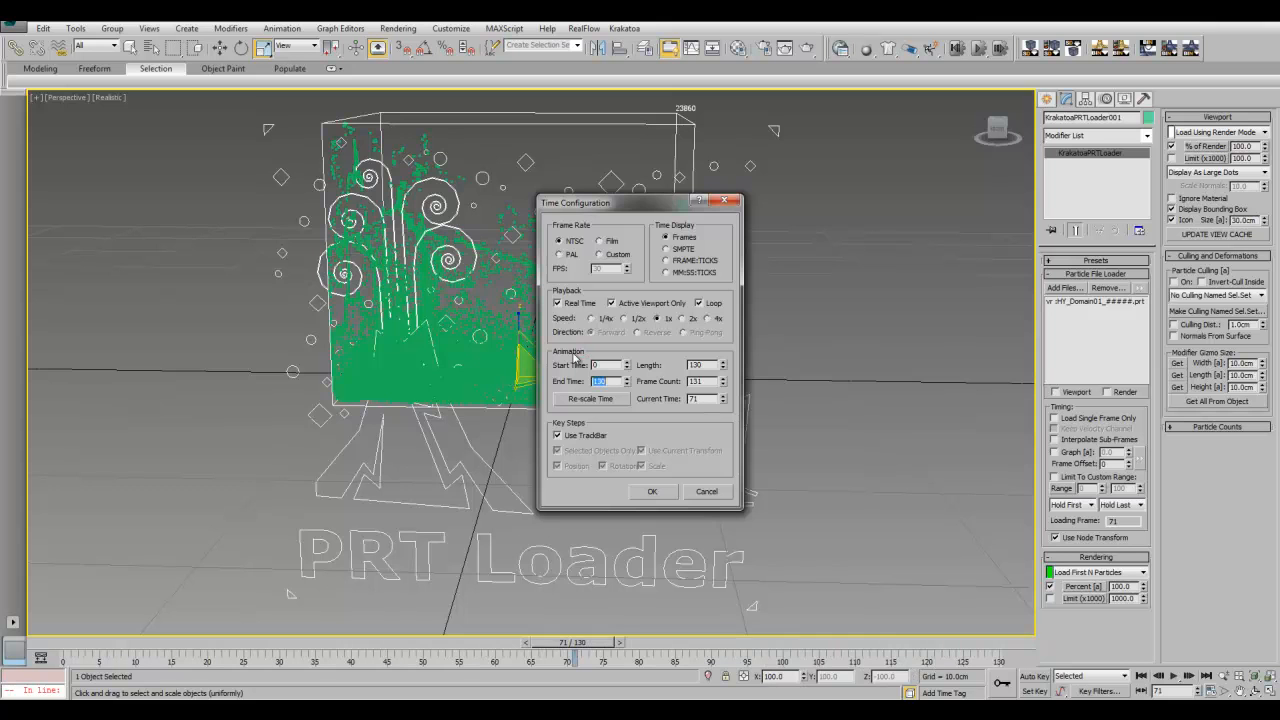
{"action": "left_click", "coordinate": [652, 491]}
{"action": "middle_click_drag", "start_coordinate": [633, 439], "coordinate": [639, 453]}
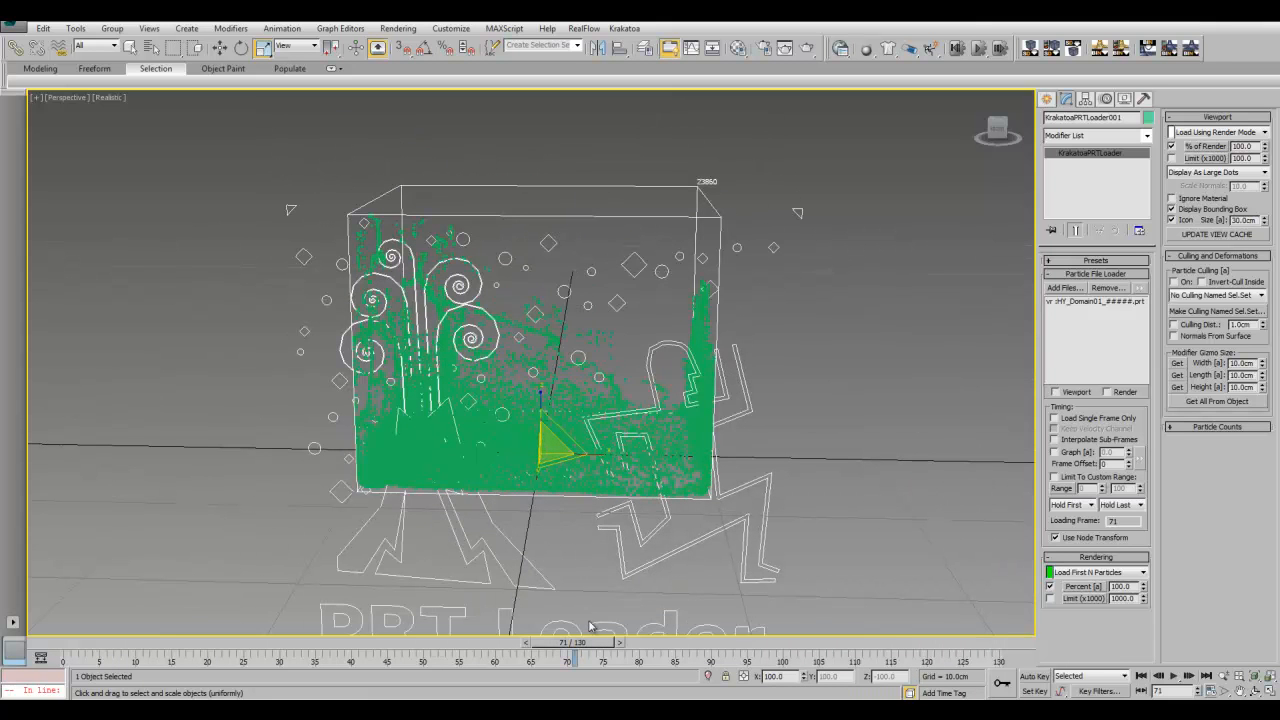
Turn off the PRT Loader's viewport icon and move the timeline to frame 80.
{"action": "left_click_drag", "start_coordinate": [590, 644], "coordinate": [432, 645]}
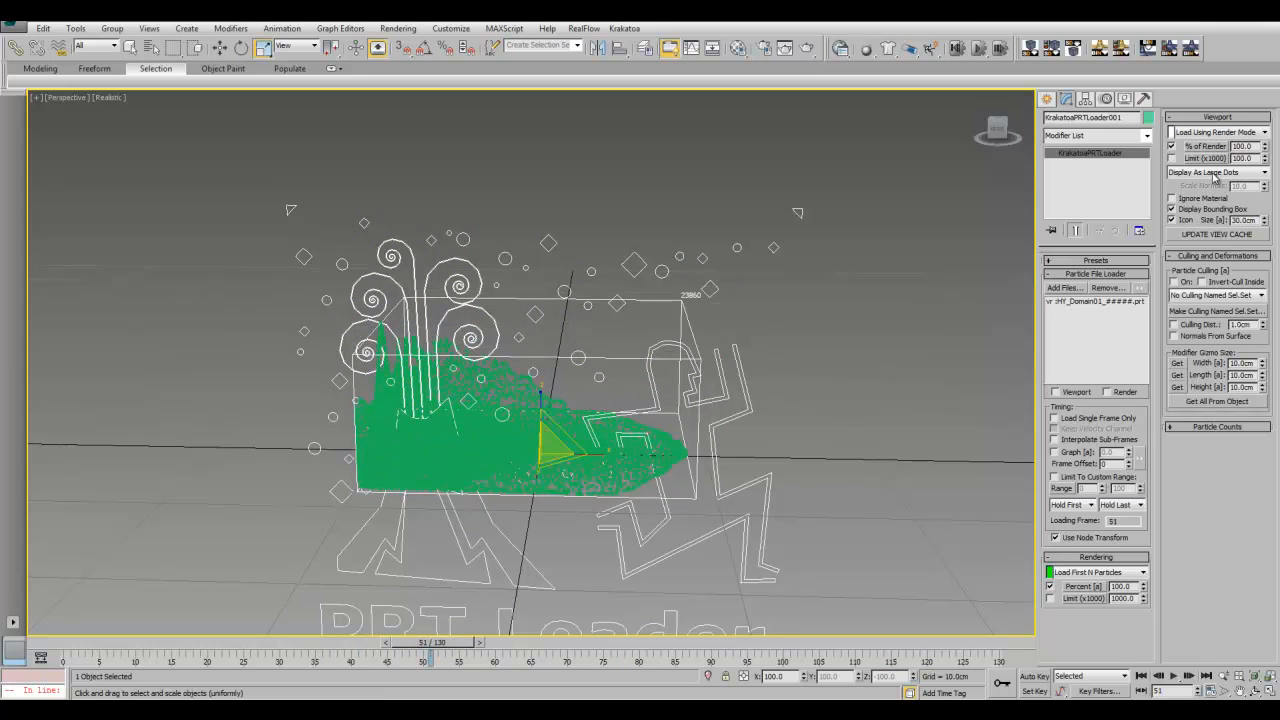
{"action": "left_click", "coordinate": [1178, 220]}
{"action": "middle_click_drag", "start_coordinate": [567, 410], "coordinate": [584, 395]}
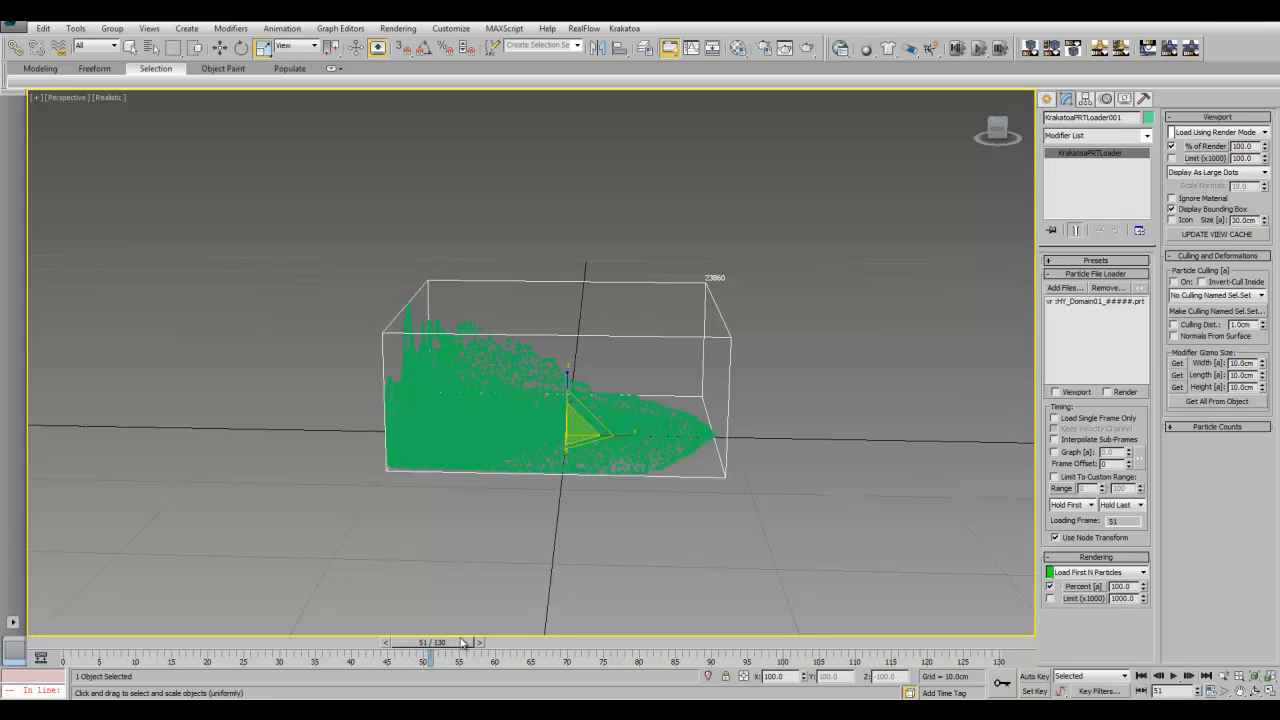
{"action": "left_click_drag", "start_coordinate": [460, 643], "coordinate": [652, 670]}
{"action": "key", "text": "r"}
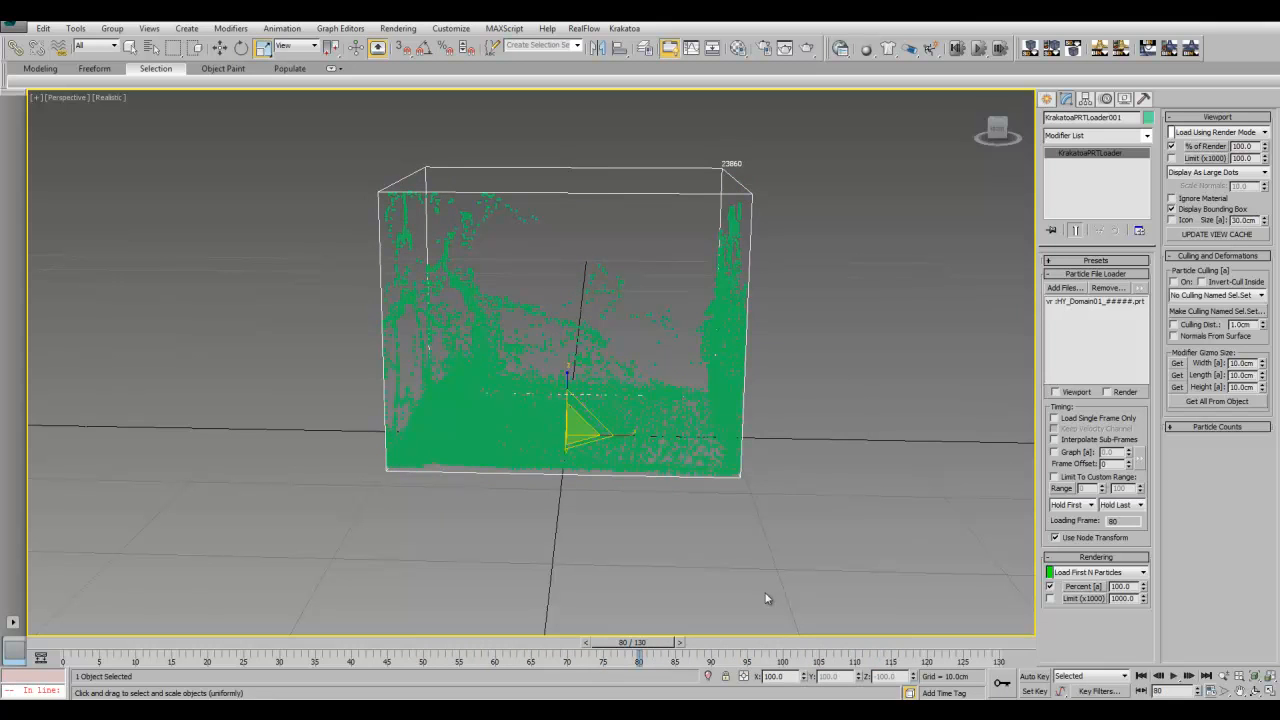
Add a MagmaModifier to the PRT Loader.
{"action": "left_click", "coordinate": [1084, 136]}
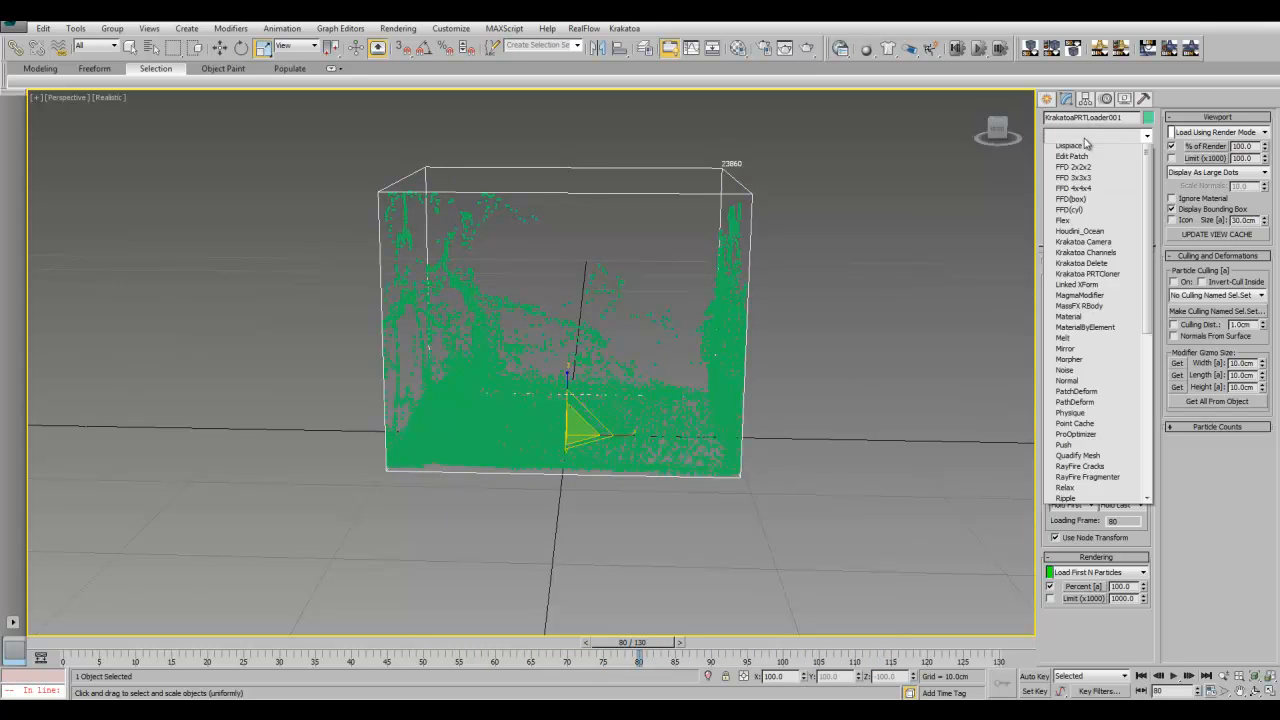
{"action": "key", "text": "m"}
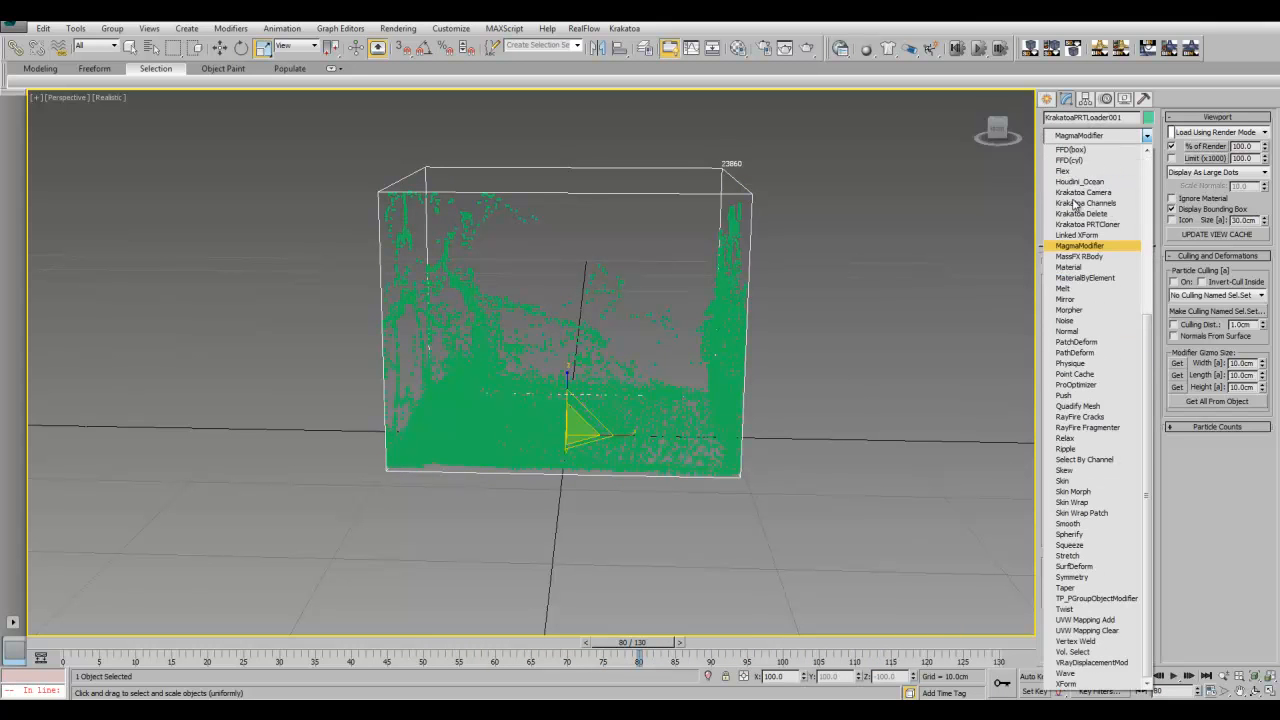
{"action": "key", "text": "Return"}
{"action": "left_click", "coordinate": [1091, 139]}
{"action": "key", "text": "k"}
{"action": "key", "text": "k"}
{"action": "key", "text": "k"}
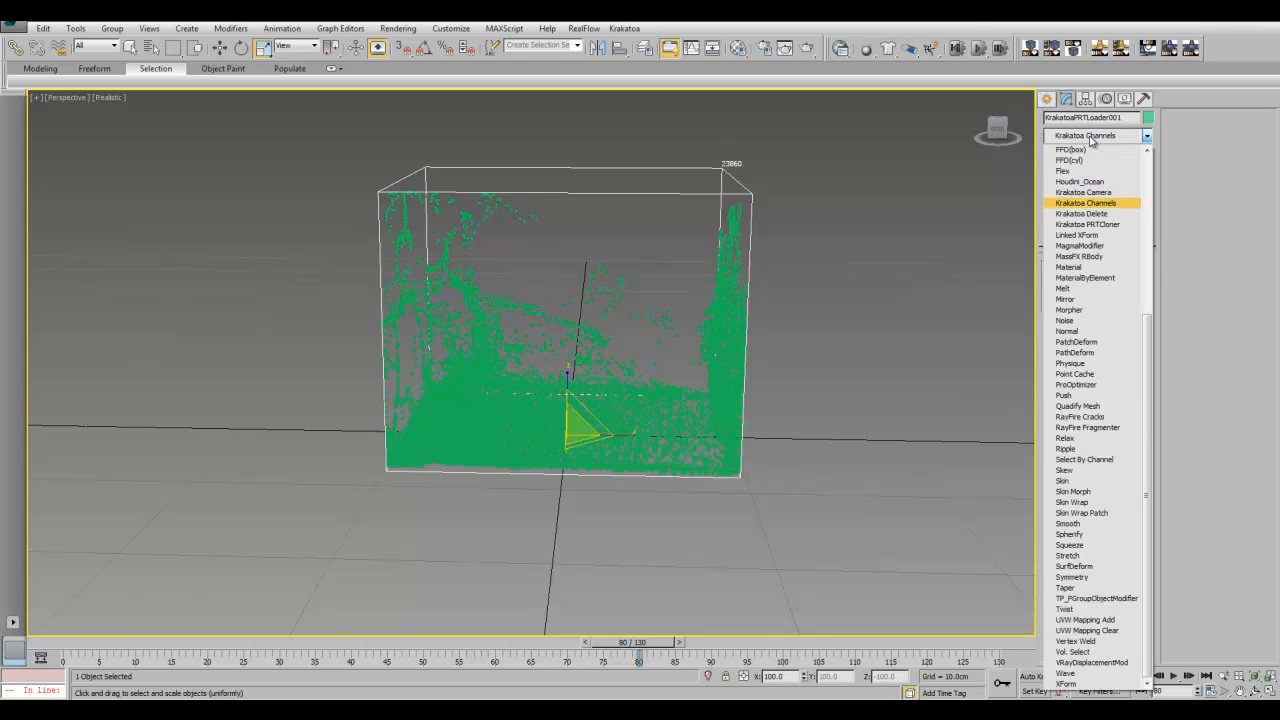
{"action": "left_click", "coordinate": [930, 217]}
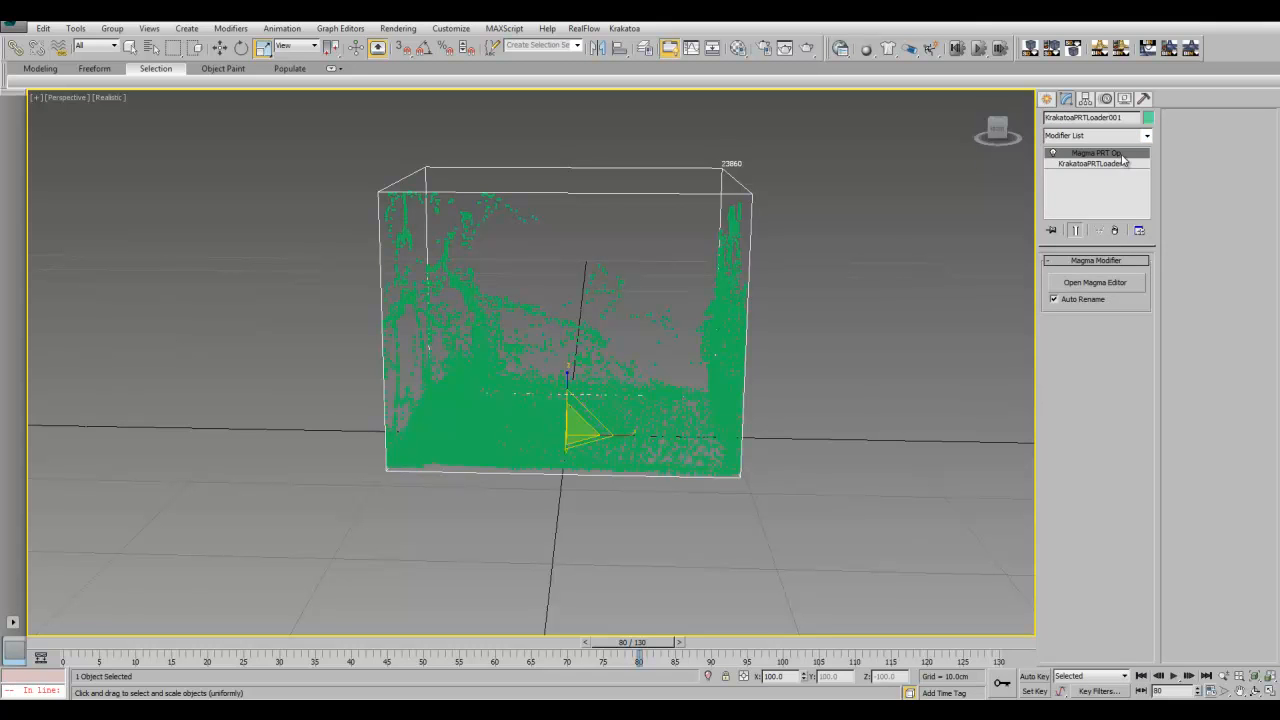
Open the PRT Loader's Magma editor and load the KCMWaterCol preset flow.
{"action": "left_click", "coordinate": [1092, 281]}
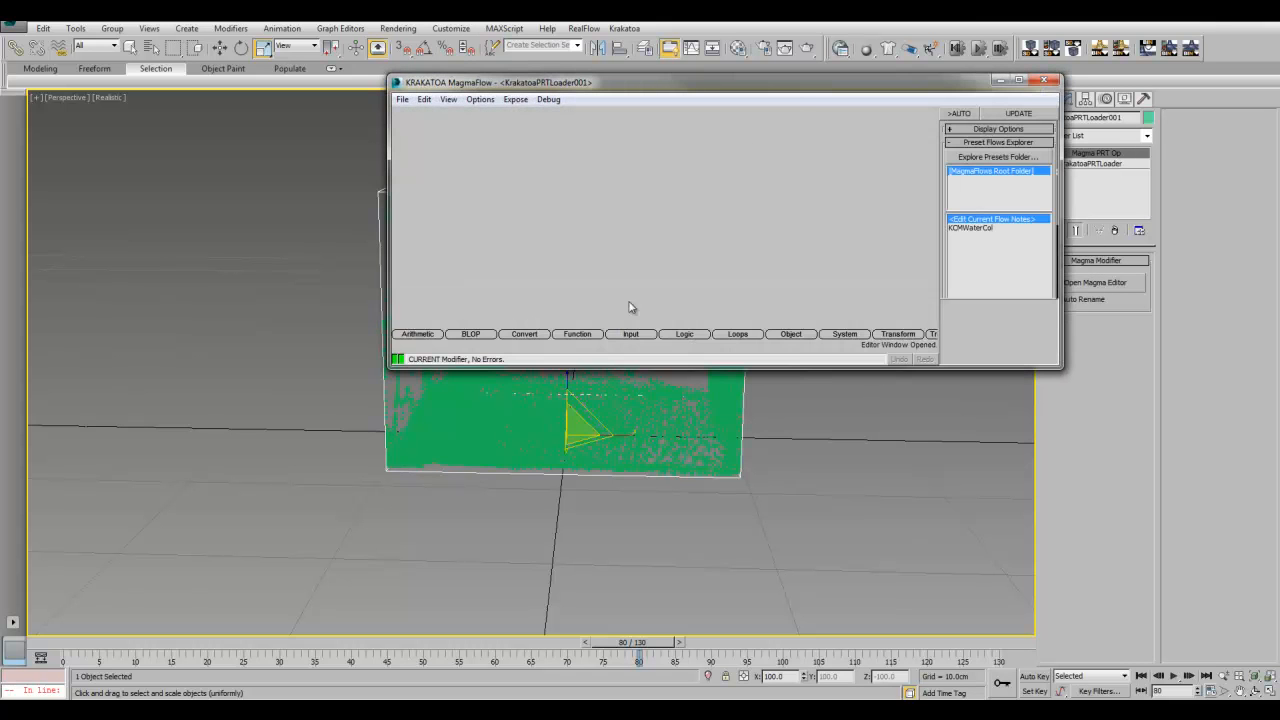
{"action": "left_click_drag", "start_coordinate": [779, 84], "coordinate": [649, 176]}
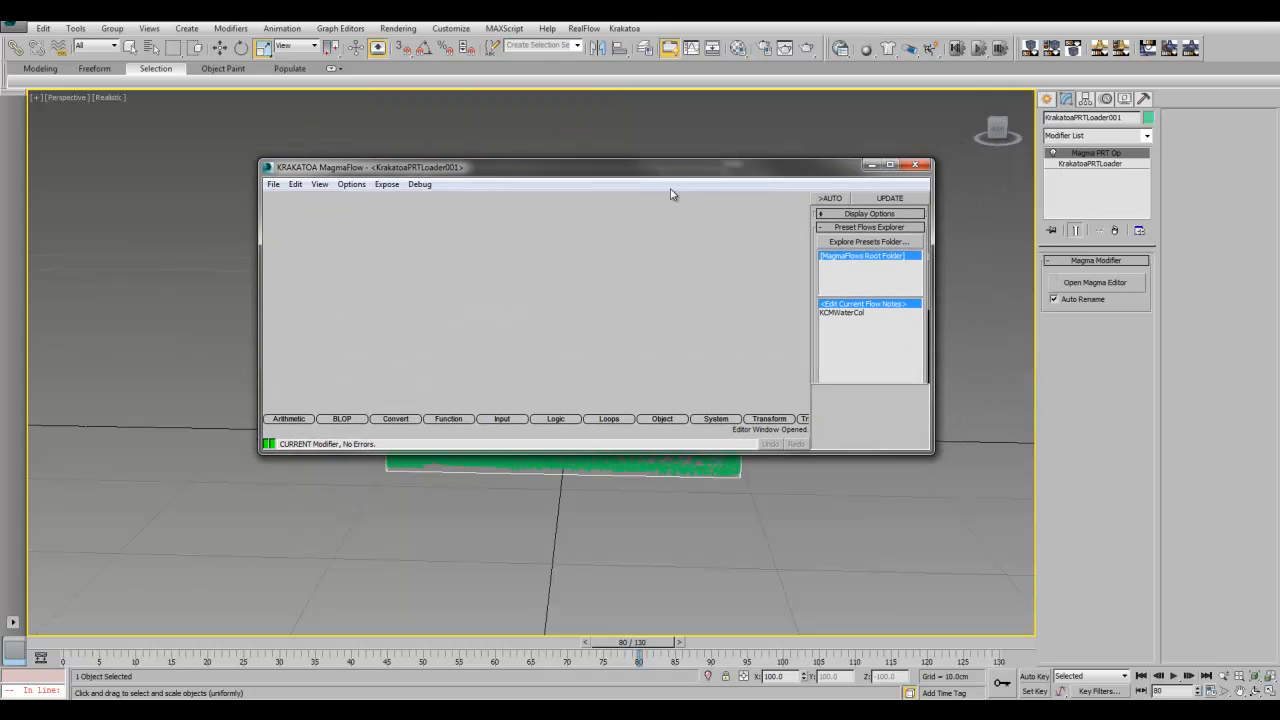
{"action": "left_click", "coordinate": [845, 313]}
{"action": "double_click", "coordinate": [847, 314]}
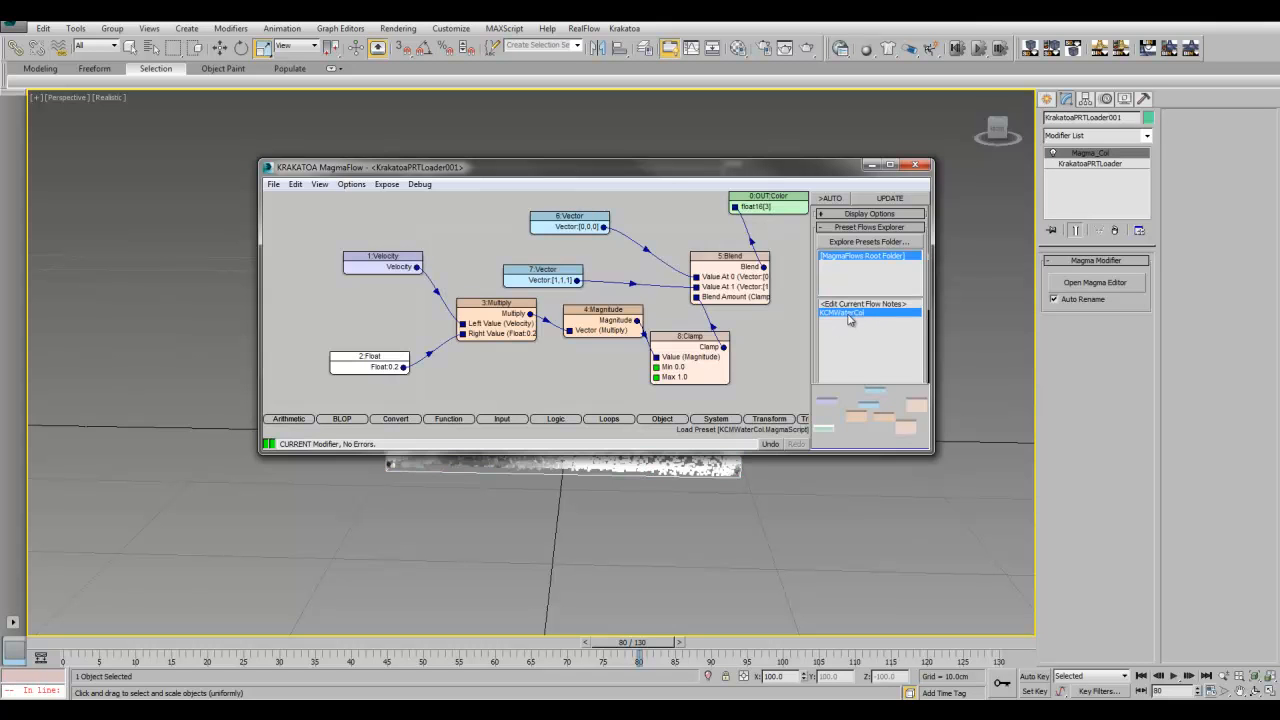
Move the Magma editor aside and scrub the timeline to examine the particle coloring, stopping at frame 71.
{"action": "left_click_drag", "start_coordinate": [664, 182], "coordinate": [1163, 196]}
{"action": "left_click_drag", "start_coordinate": [652, 642], "coordinate": [480, 643]}
{"action": "left_click_drag", "start_coordinate": [422, 606], "coordinate": [588, 624]}
{"action": "left_click_drag", "start_coordinate": [948, 200], "coordinate": [472, 233]}
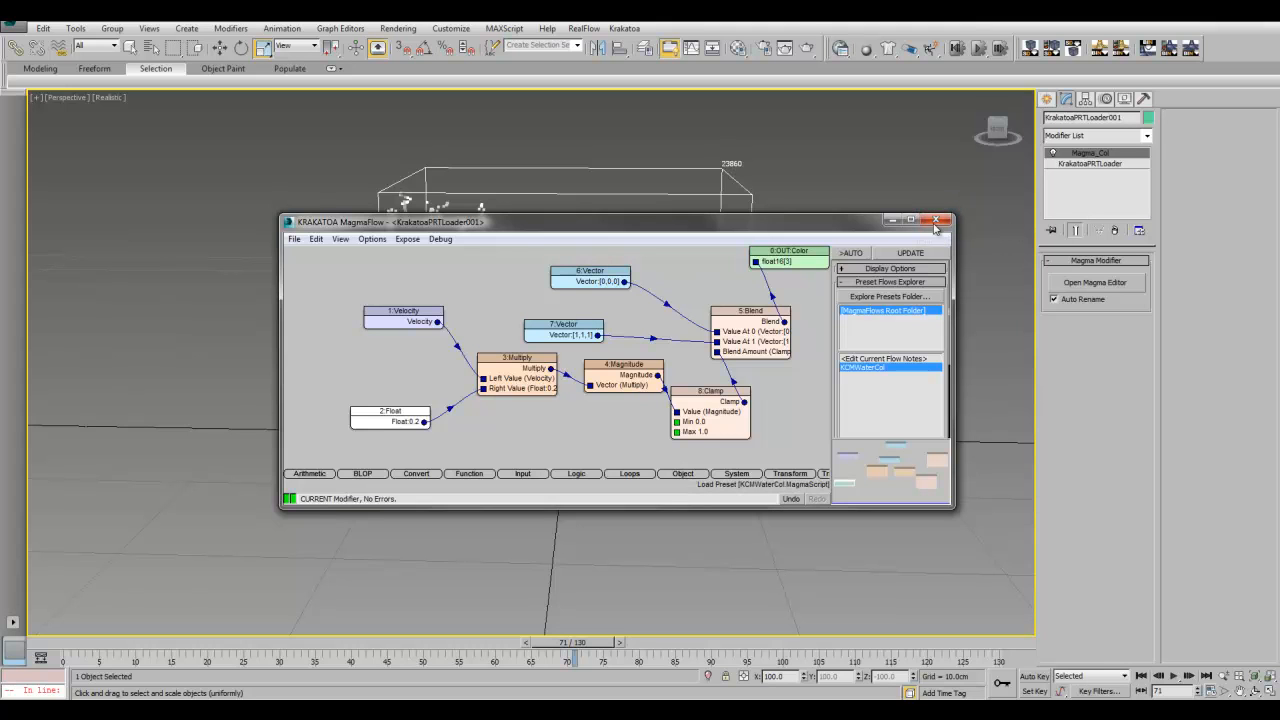
Inspect the two color vectors feeding the Blend node, then close the Magma editor.
{"action": "left_click", "coordinate": [563, 329]}
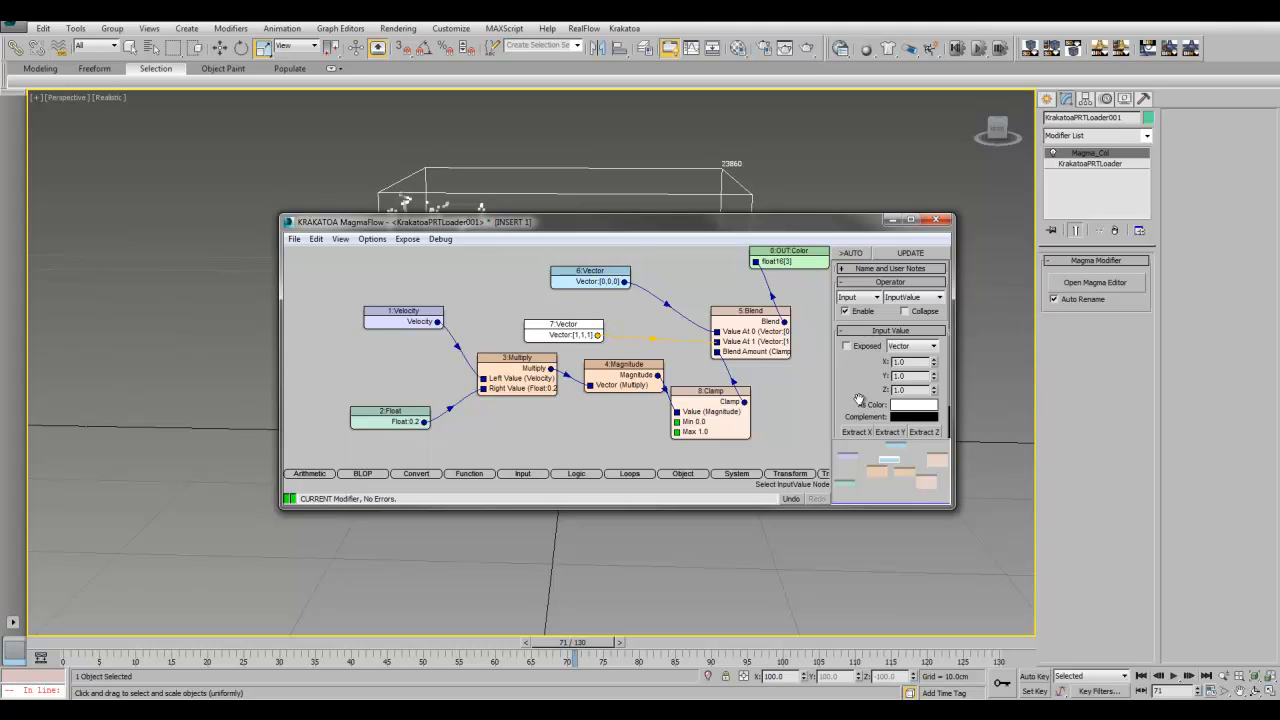
{"action": "scroll", "coordinate": [870, 405], "scroll_direction": "down", "scroll_amount": 2}
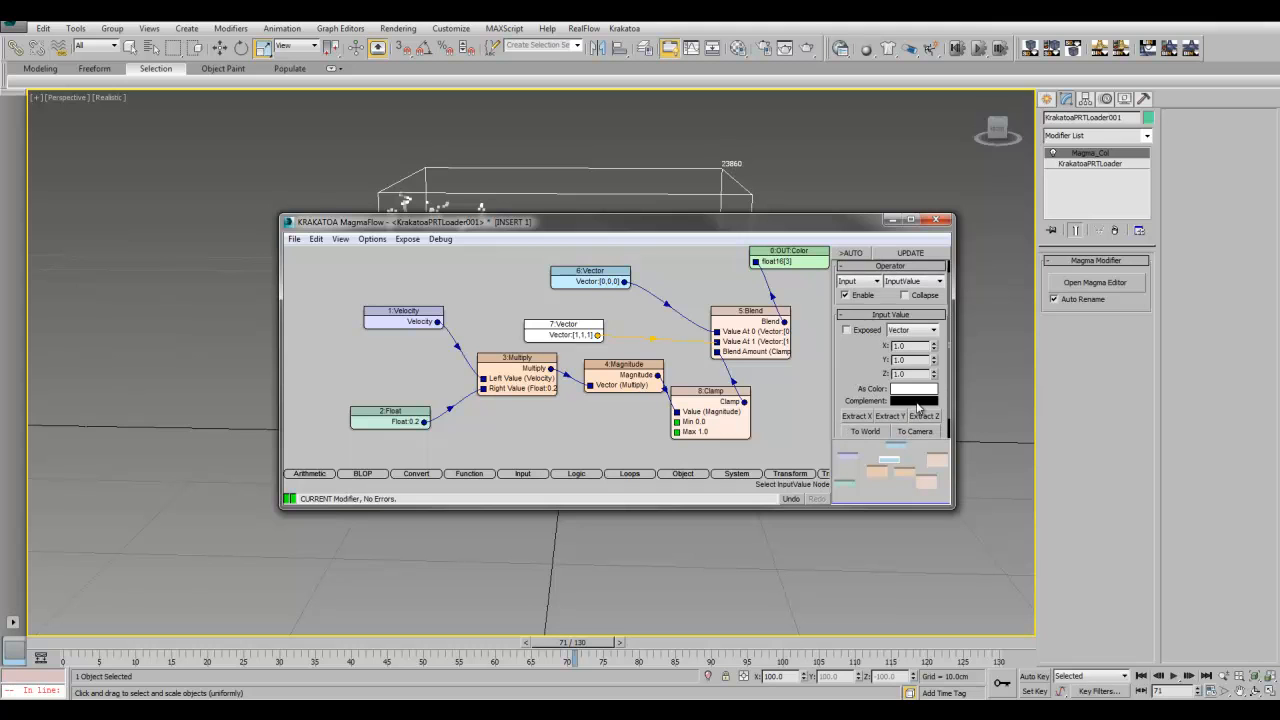
{"action": "left_click", "coordinate": [575, 278]}
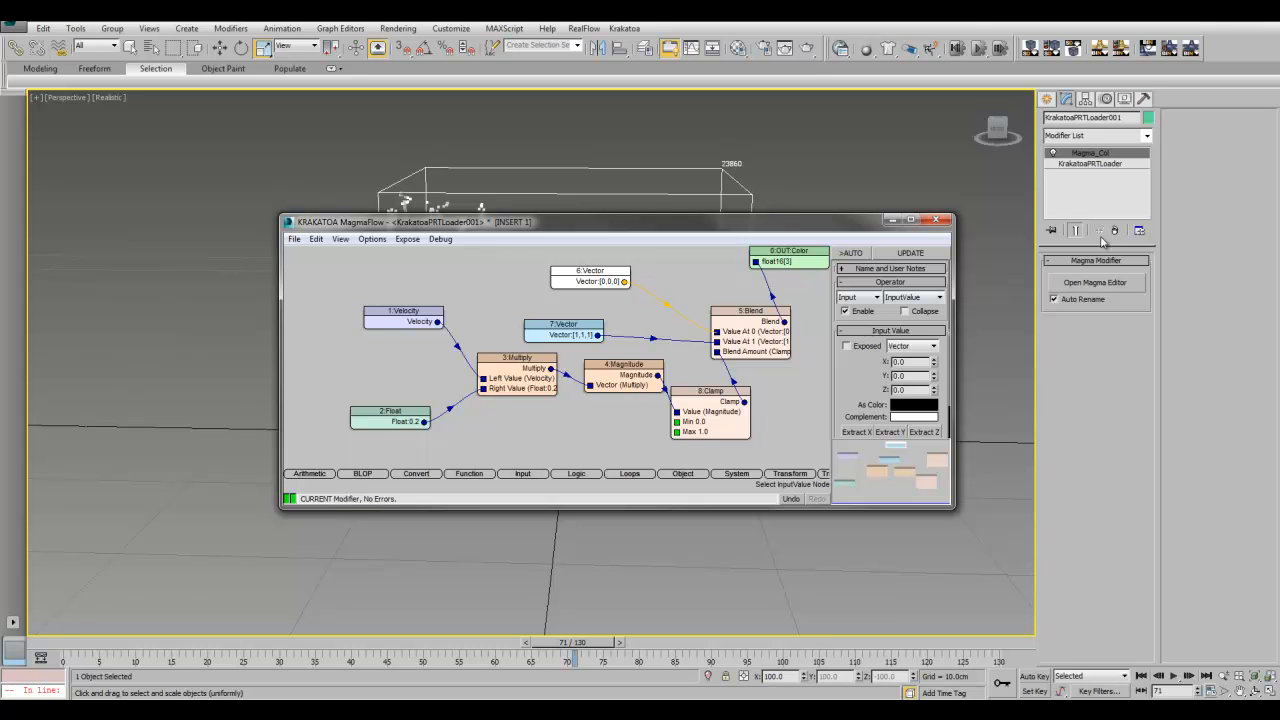
{"action": "left_click", "coordinate": [936, 219]}
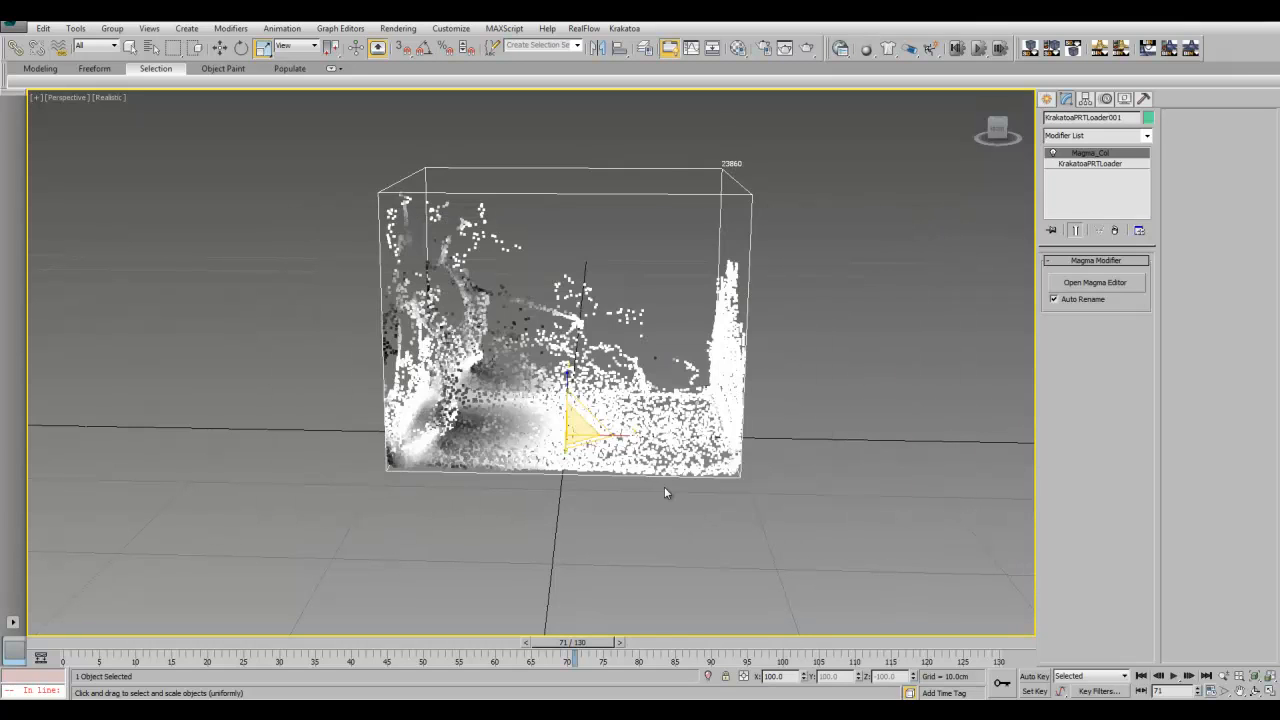
Create a Thinkbox Frost object at the center of the particle container's base.
{"action": "left_click", "coordinate": [1047, 99]}
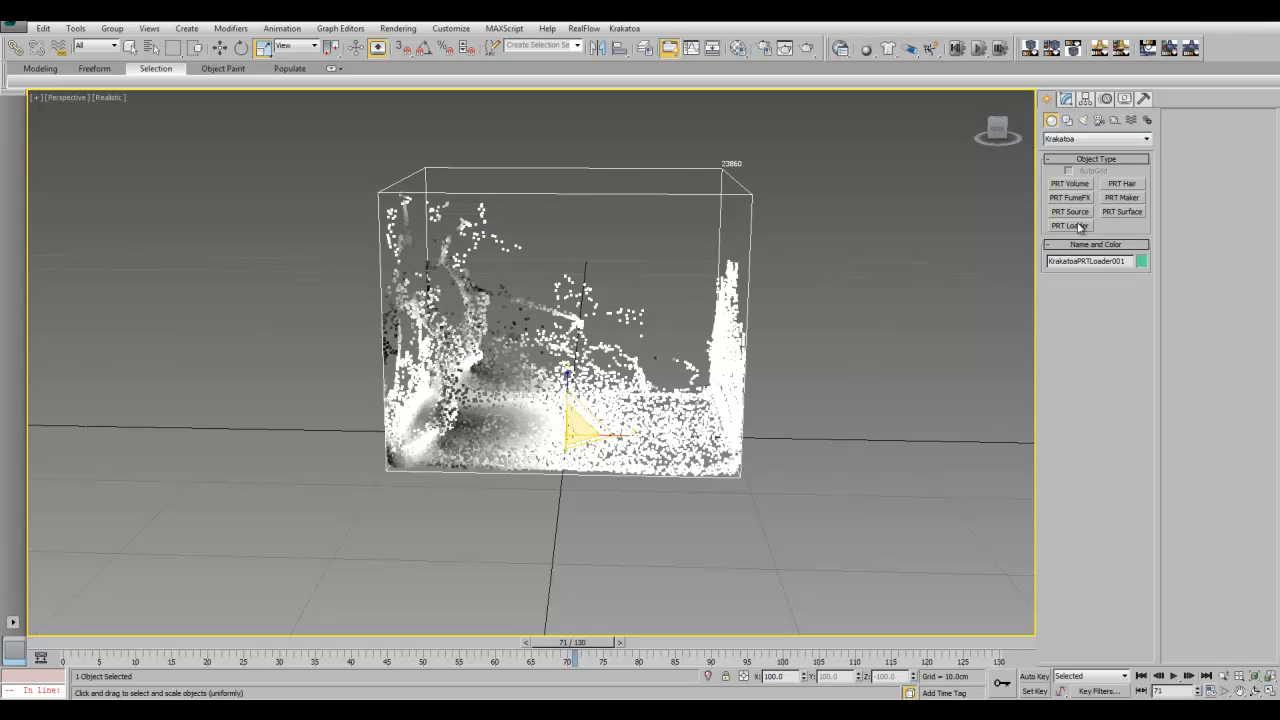
{"action": "left_click", "coordinate": [1069, 138]}
{"action": "left_click", "coordinate": [1069, 140]}
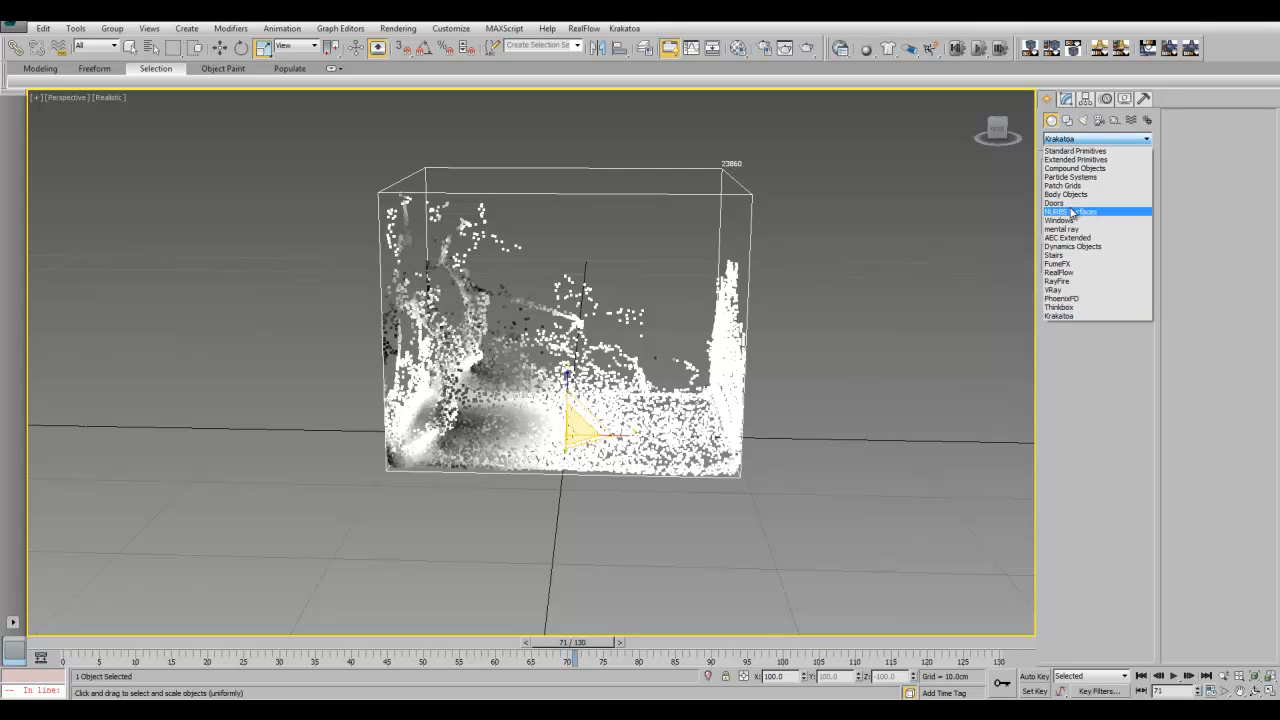
{"action": "left_click", "coordinate": [1062, 307]}
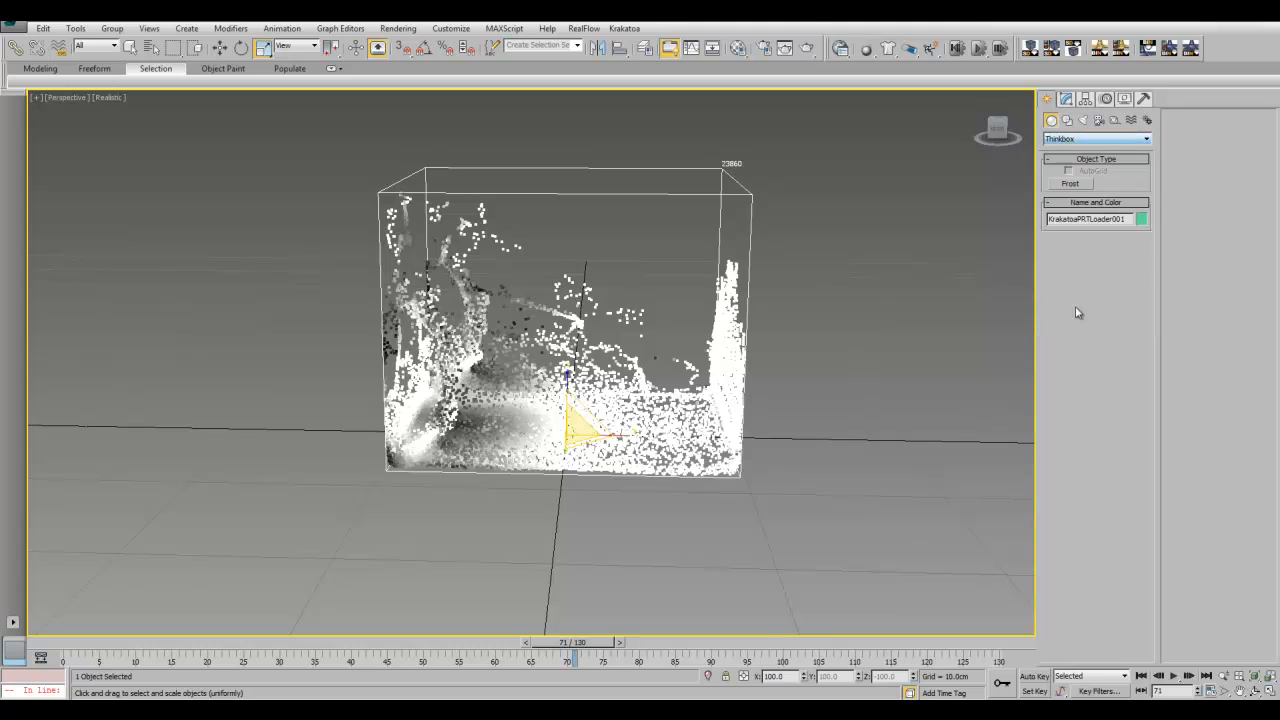
{"action": "left_click", "coordinate": [1076, 185]}
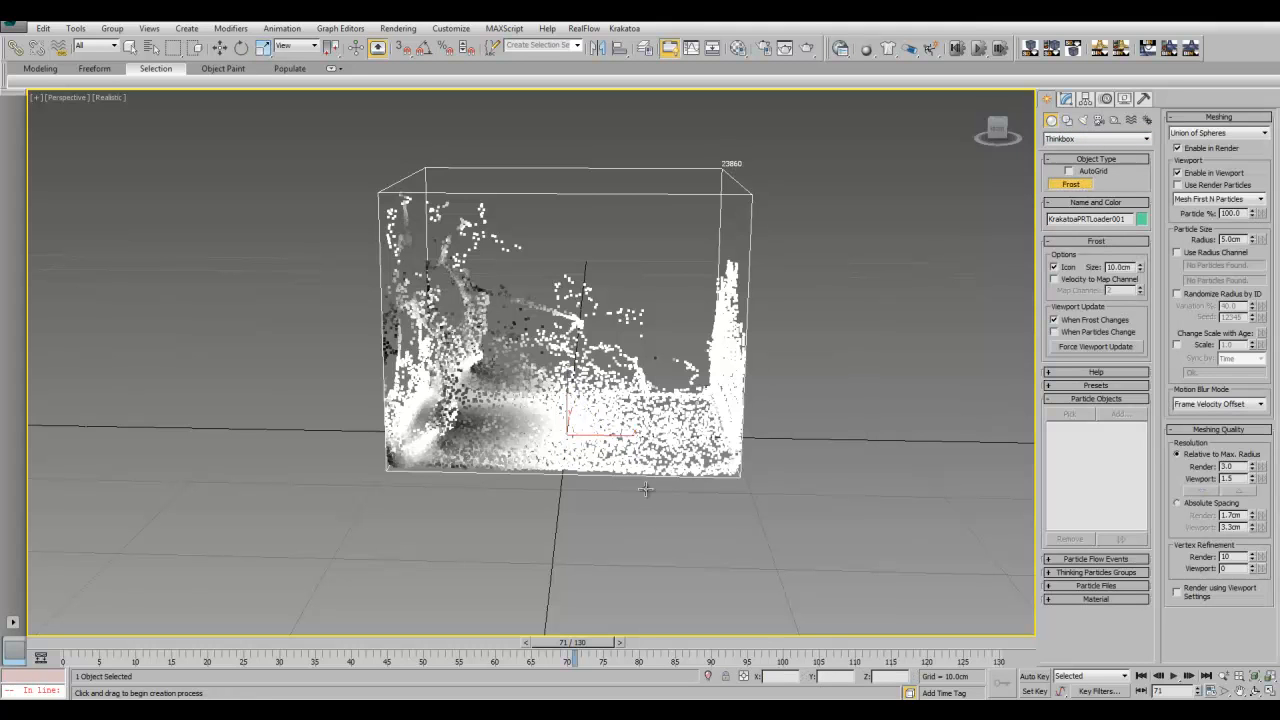
{"action": "left_click", "coordinate": [571, 436]}
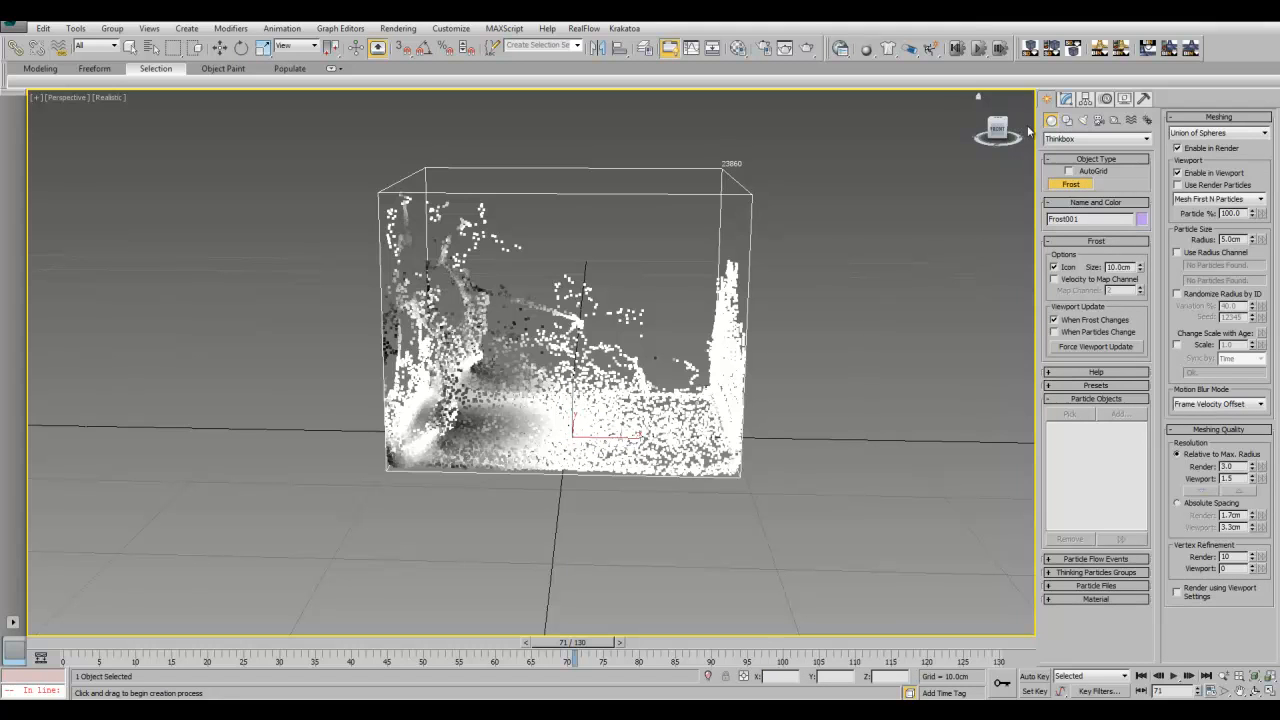
Set the Frost icon size to 30 cm and pick the PRT Loader as its particle object.
{"action": "left_click", "coordinate": [1066, 99]}
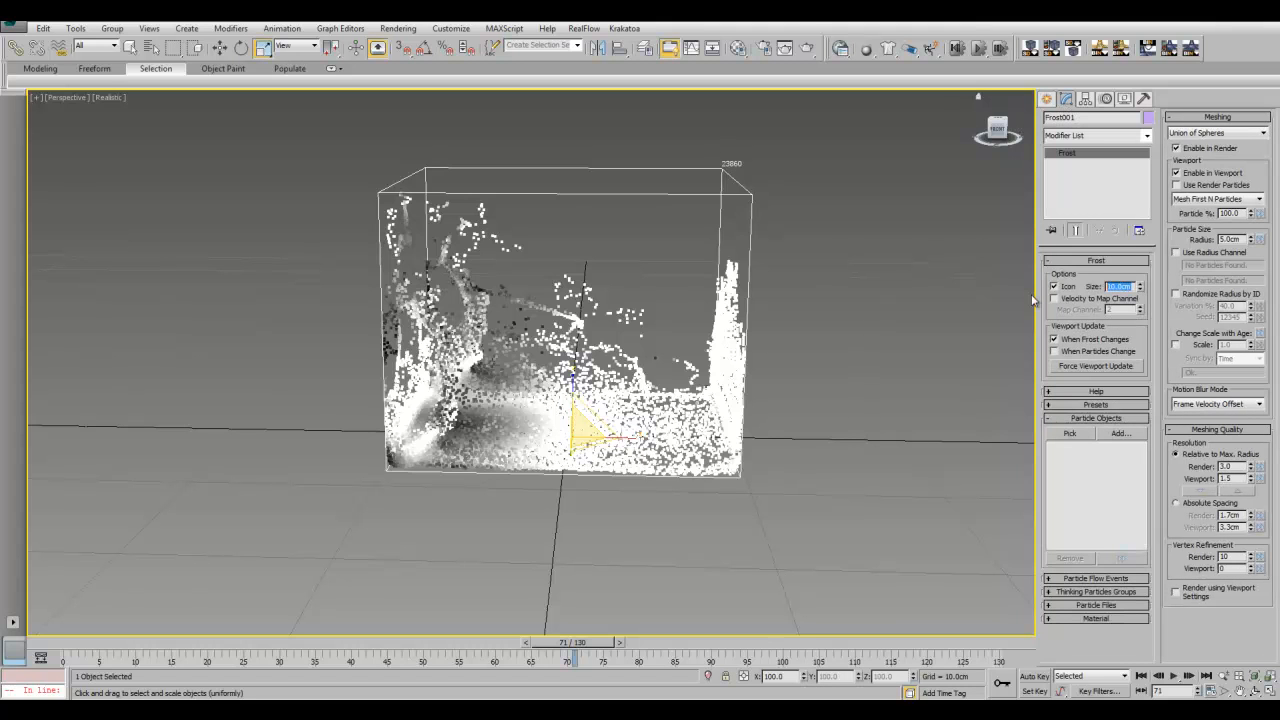
{"action": "type", "text": "30"}
{"action": "key", "text": "Return"}
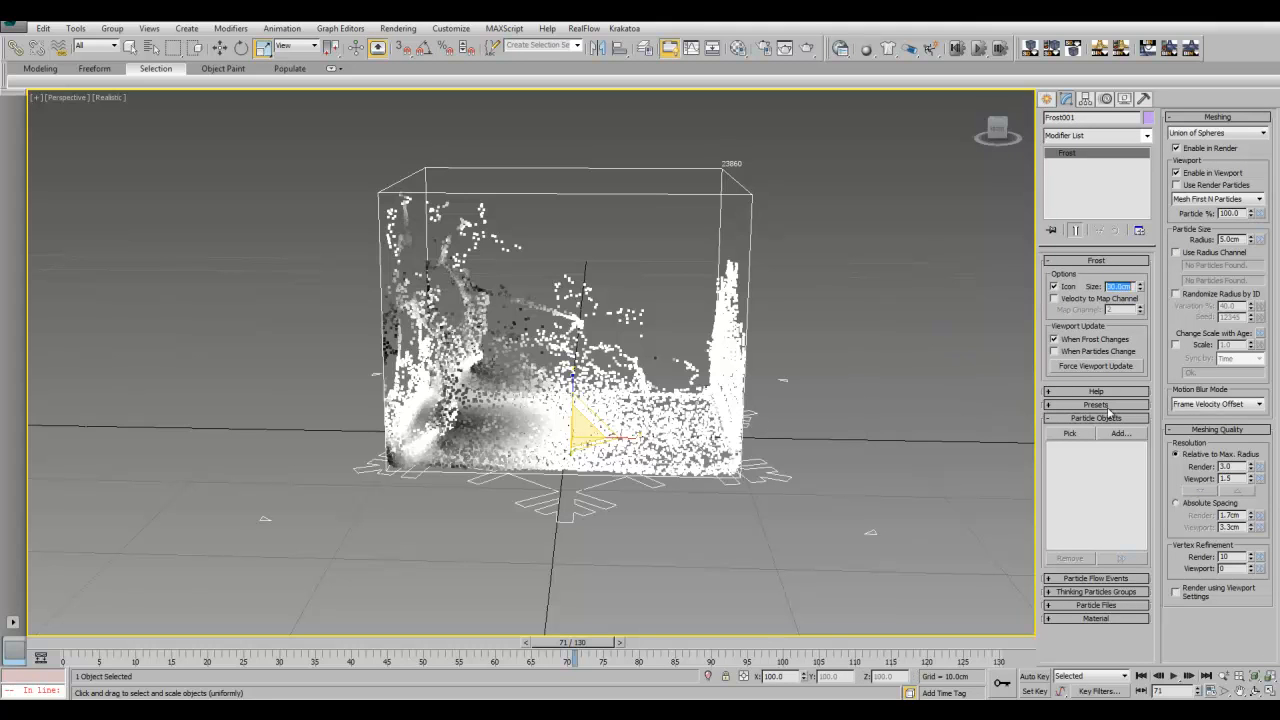
{"action": "left_click", "coordinate": [1084, 436]}
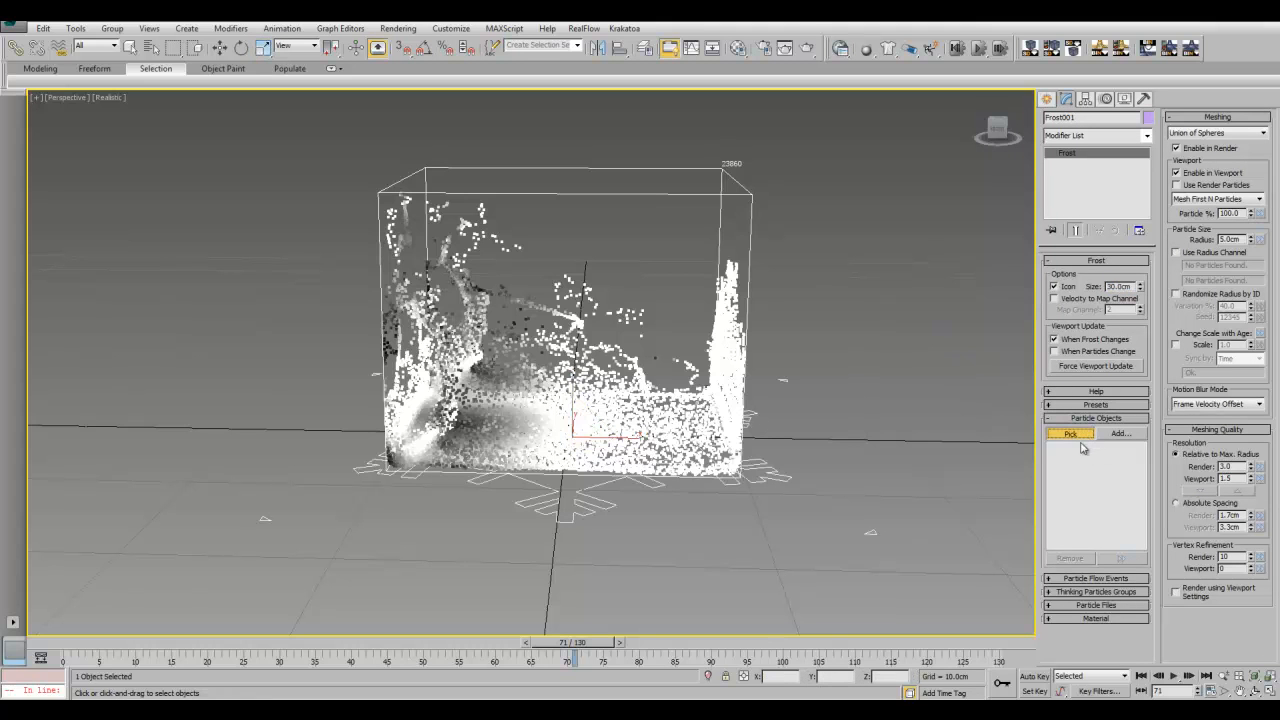
{"action": "left_click", "coordinate": [723, 194]}
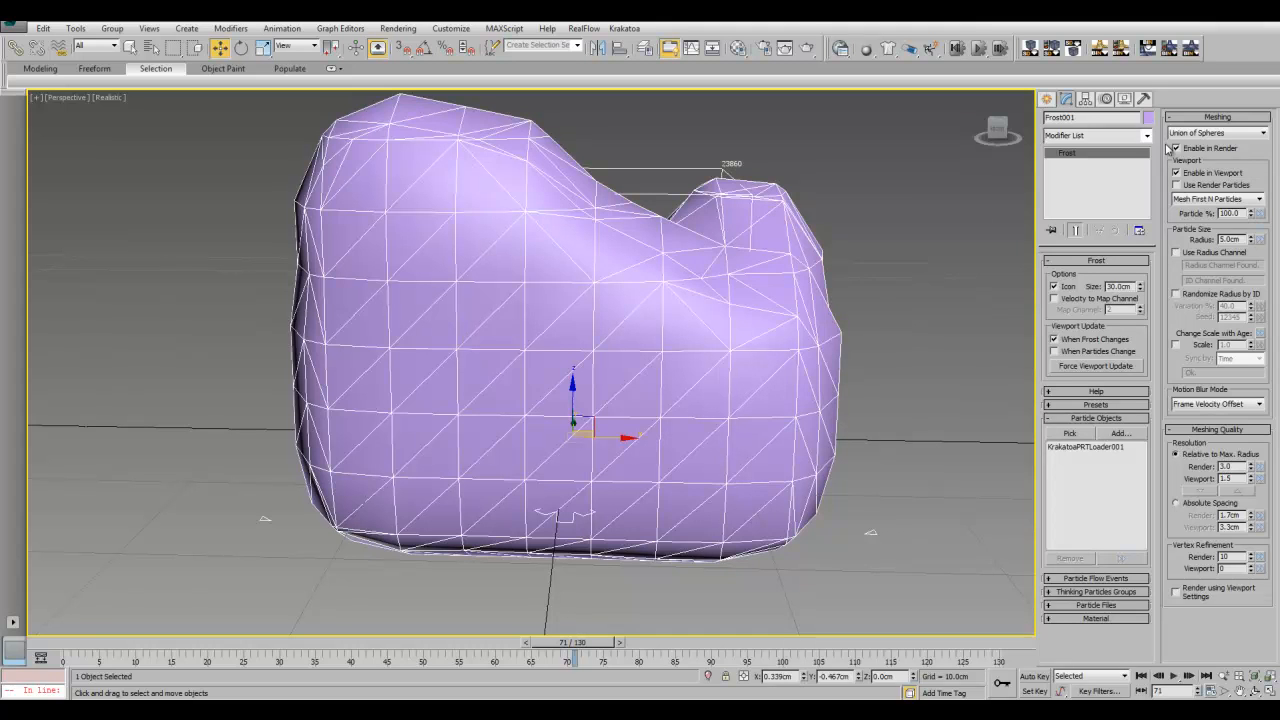
Change the Frost meshing method to Zhu/Bridson and set the particle radius to 0.3 cm.
{"action": "left_click", "coordinate": [1212, 133]}
{"action": "left_click", "coordinate": [1214, 171]}
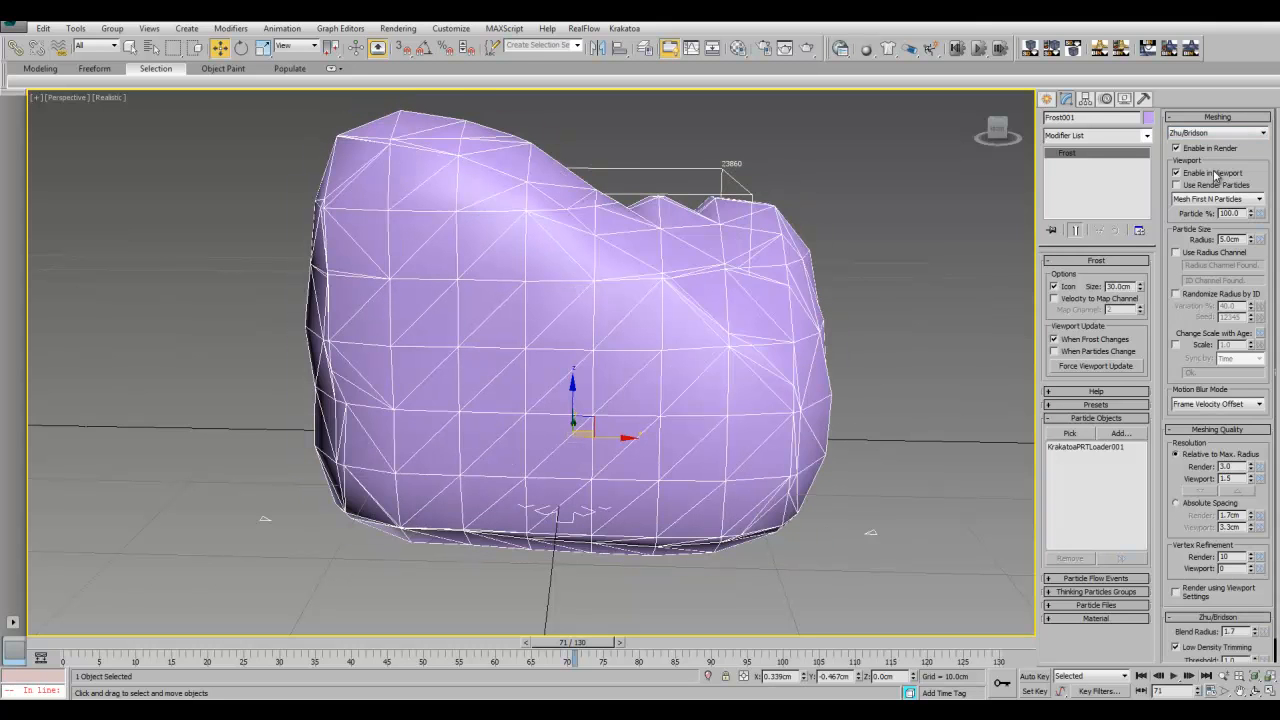
{"action": "left_click_drag", "start_coordinate": [1249, 169], "coordinate": [1247, 200]}
{"action": "double_click", "coordinate": [1240, 240]}
{"action": "type", "text": ".5"}
{"action": "key", "text": "Return"}
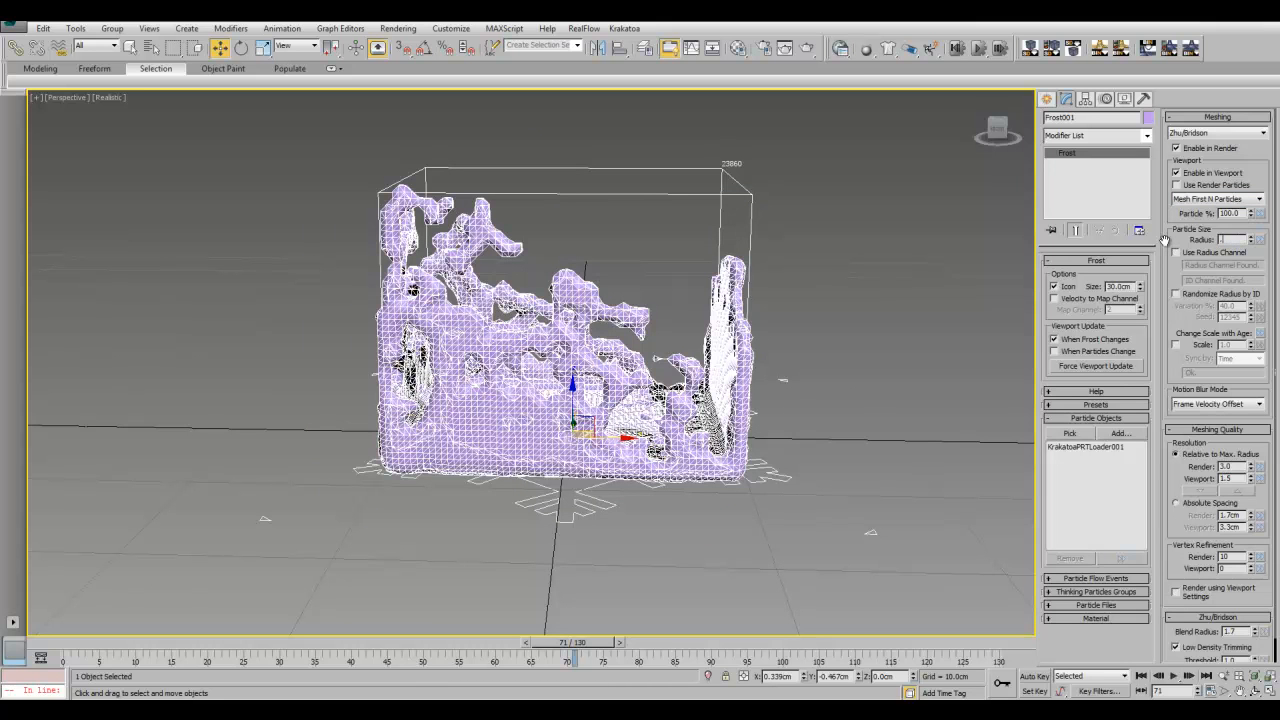
{"action": "type", "text": ".3"}
{"action": "key", "text": "Return"}
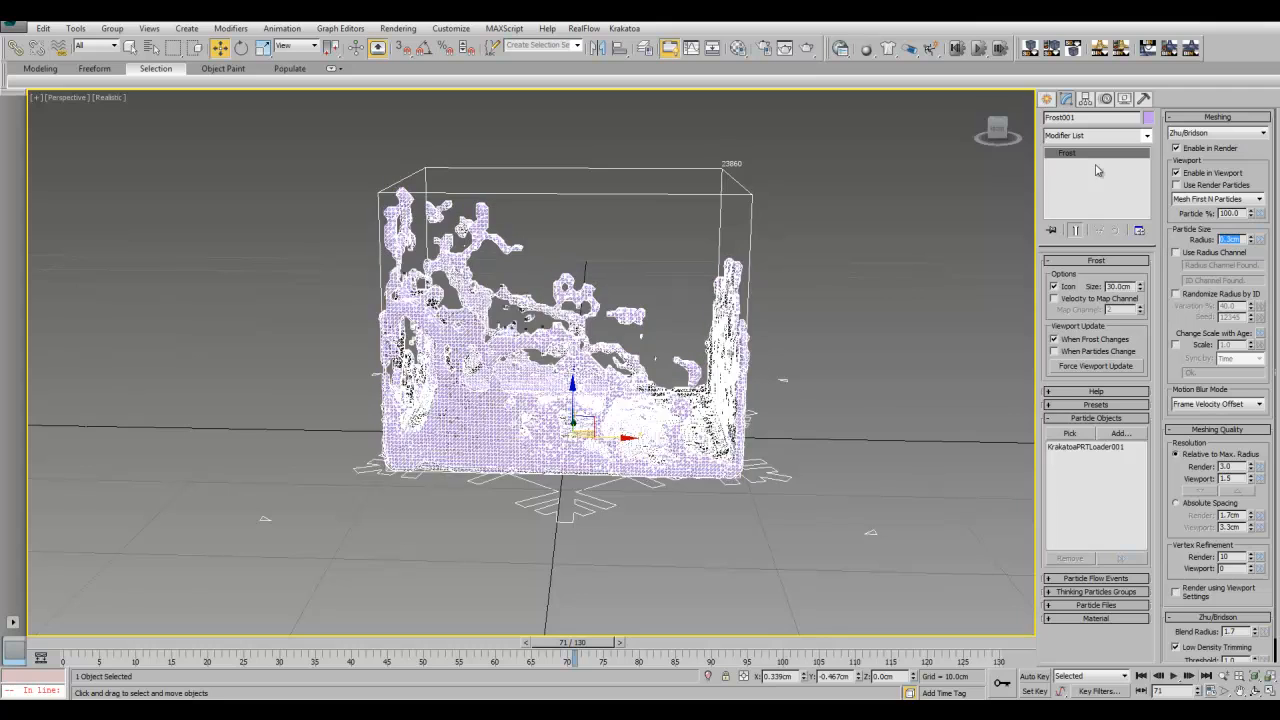
Set the Frost mesh's relative render resolution to 1.5 and its Zhu/Bridson blend radius to 1.53.
{"action": "scroll", "coordinate": [660, 255], "scroll_direction": "up", "scroll_amount": 4}
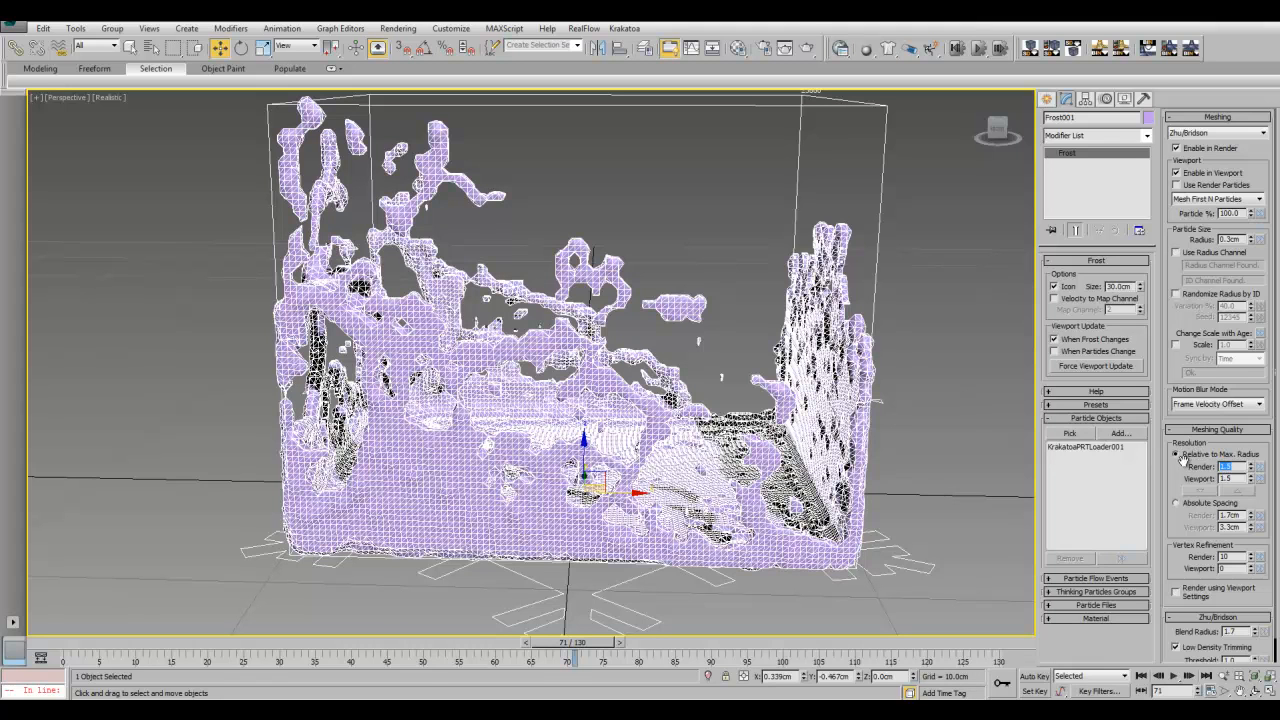
{"action": "scroll", "coordinate": [1182, 462], "scroll_direction": "down", "scroll_amount": 1}
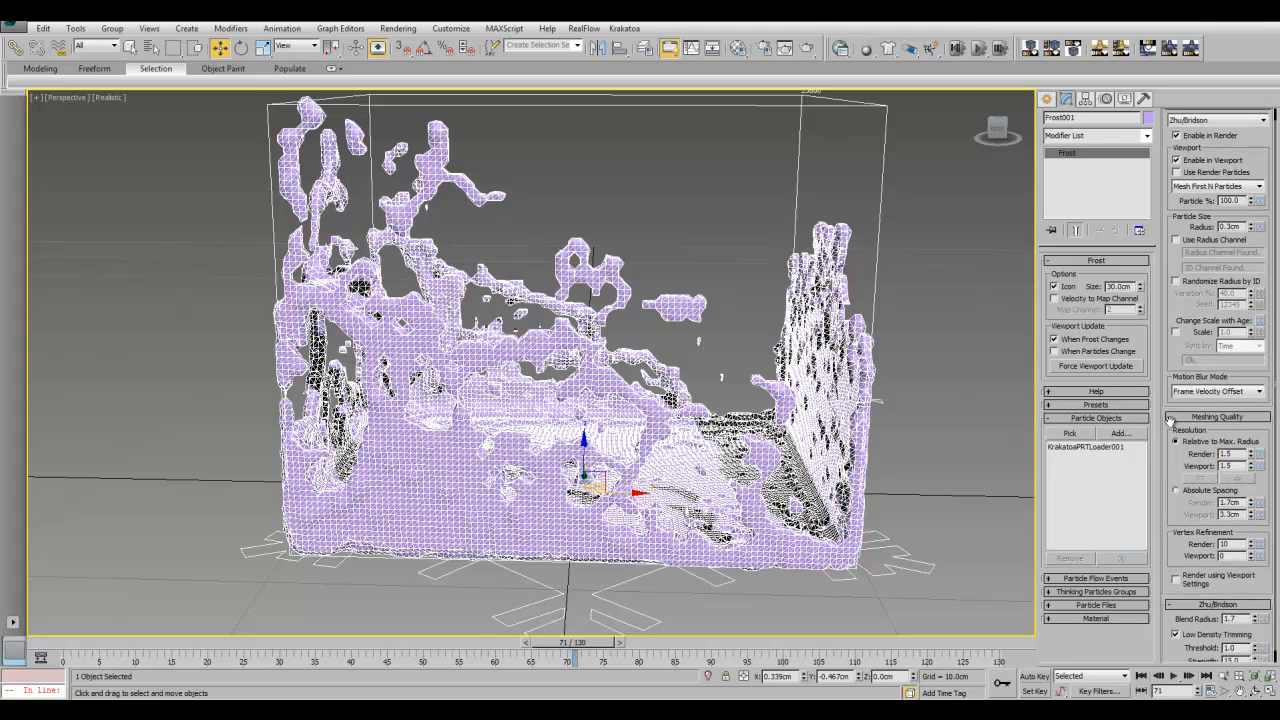
{"action": "left_click", "coordinate": [1210, 418]}
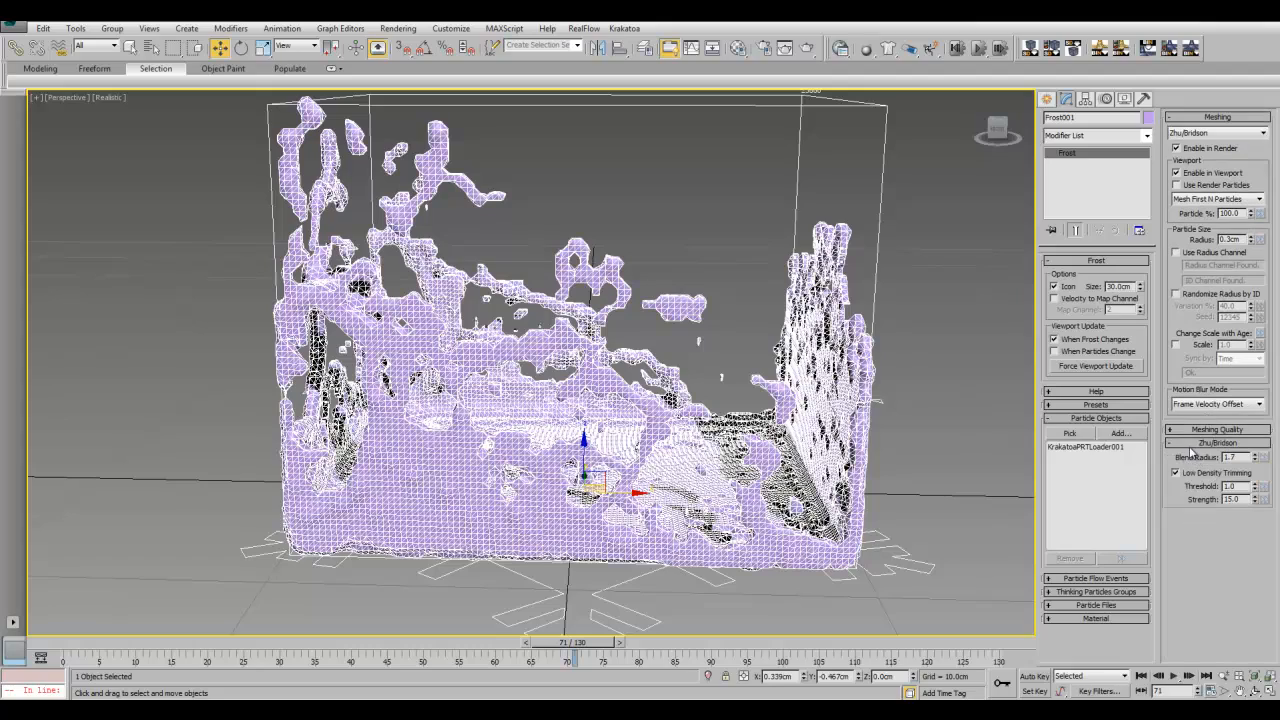
{"action": "left_click_drag", "start_coordinate": [1256, 459], "coordinate": [1262, 466]}
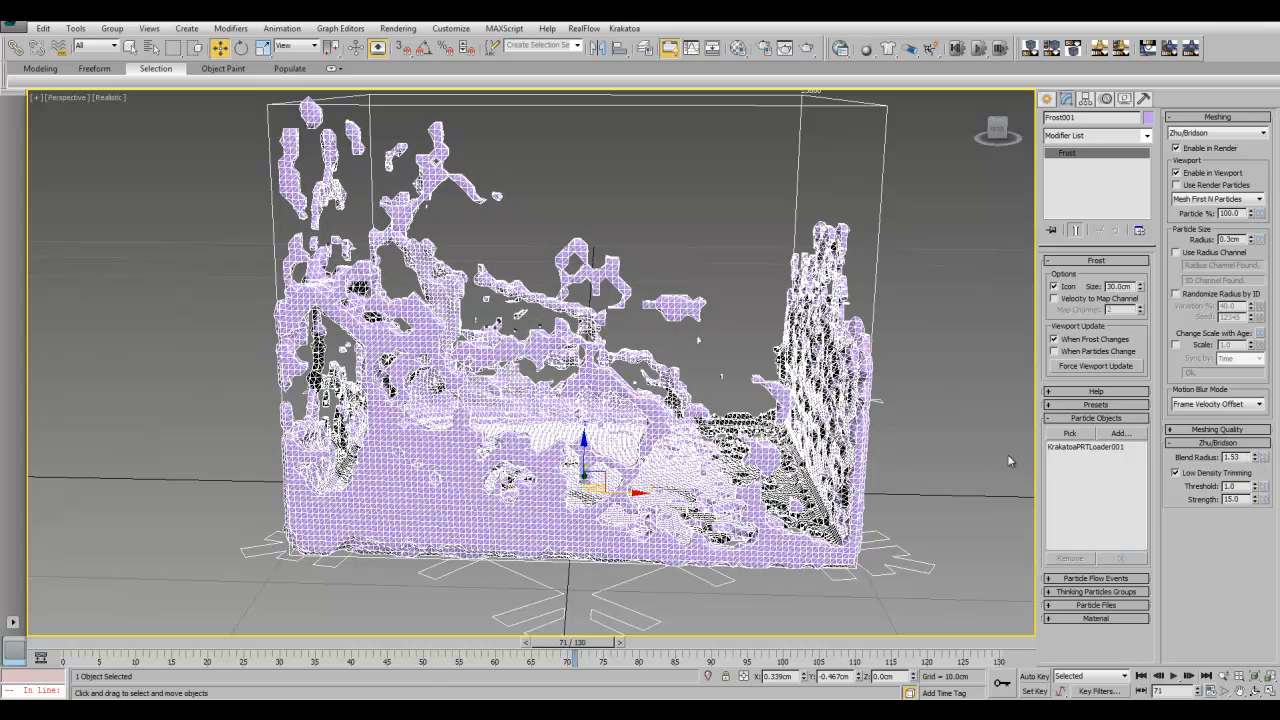
Set the perspective viewport to Shaded display and, with the mesh deselected, move the timeline to frame 88.
{"action": "left_click", "coordinate": [109, 97]}
{"action": "left_click", "coordinate": [143, 128]}
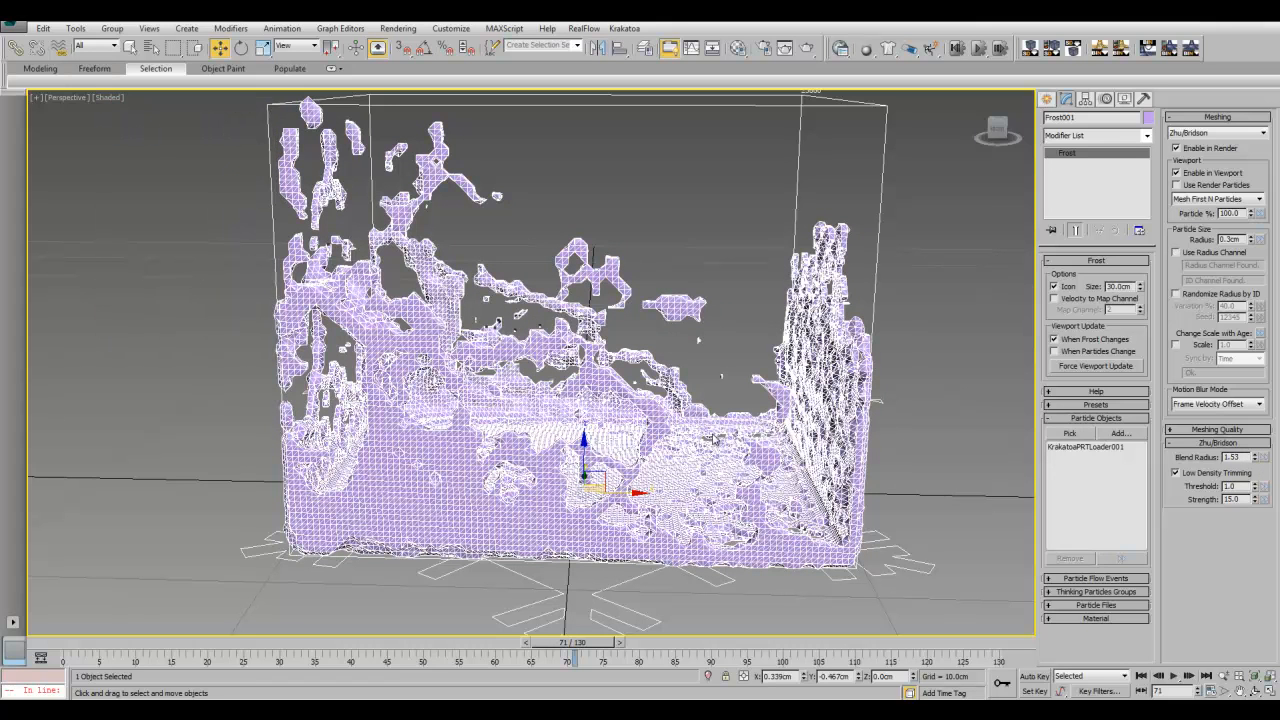
{"action": "left_click", "coordinate": [910, 338]}
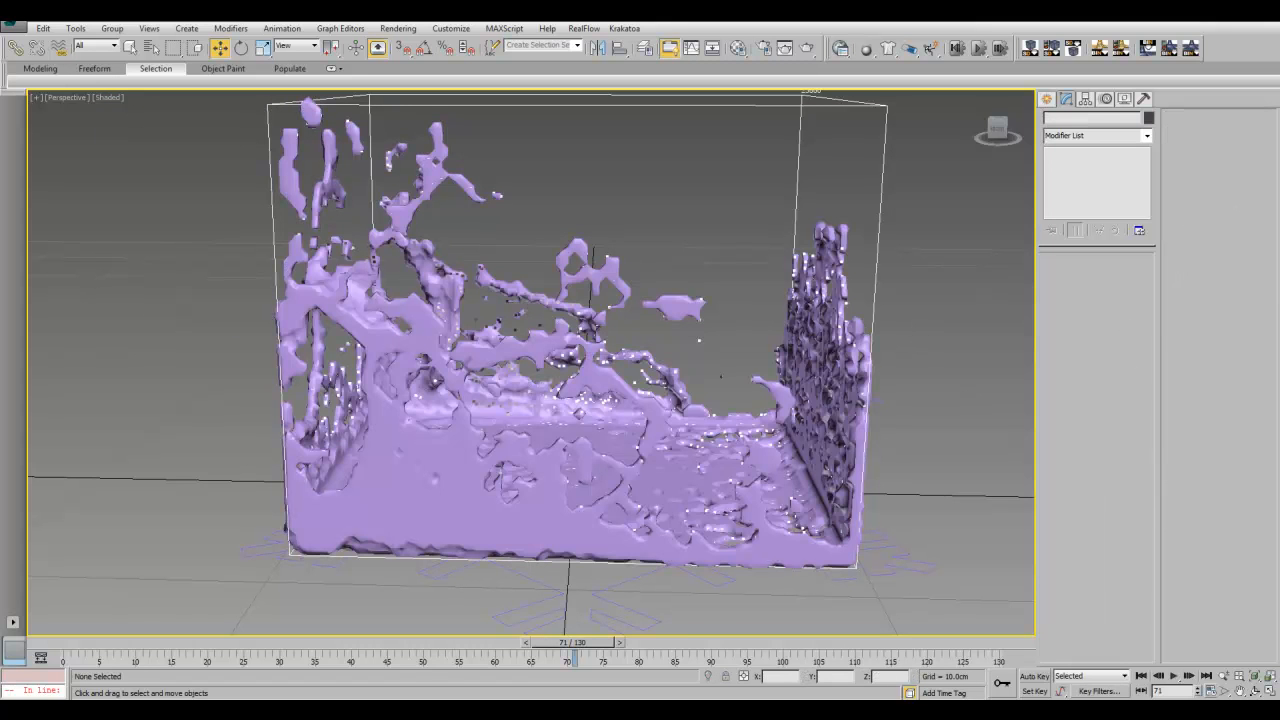
{"action": "left_click_drag", "start_coordinate": [572, 642], "coordinate": [693, 665]}
{"action": "key", "text": "w"}
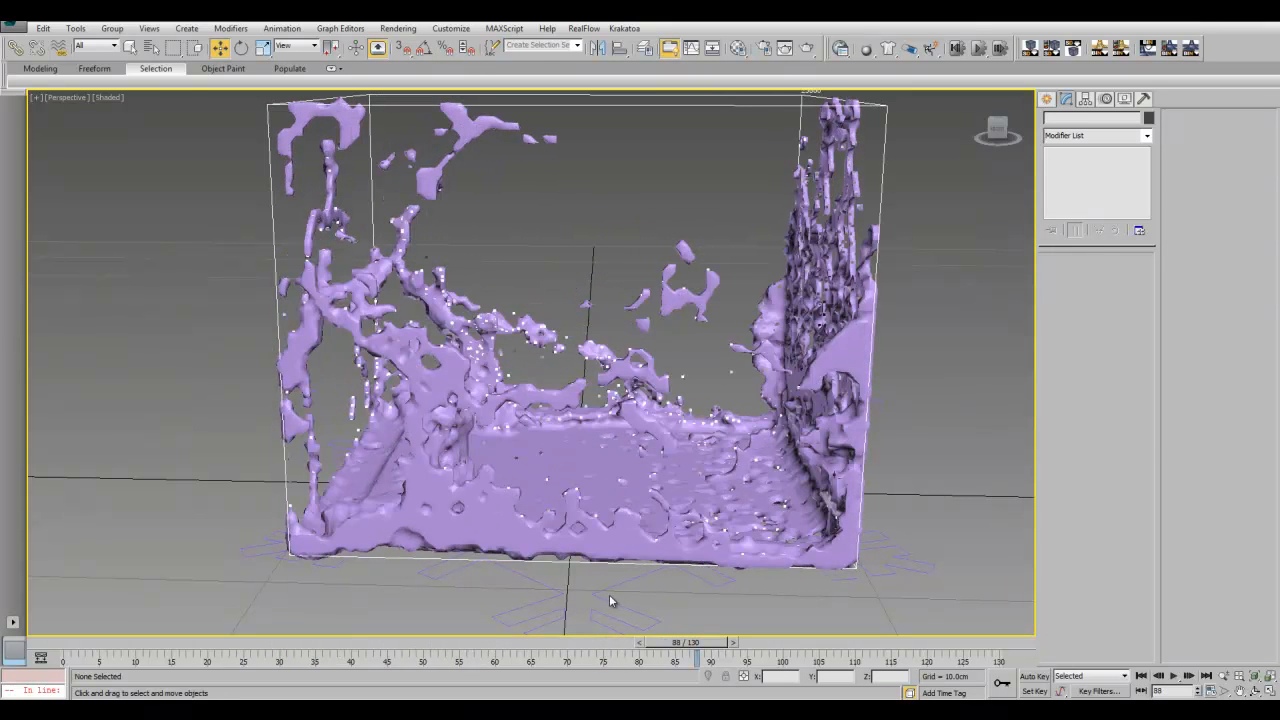
Enable shaded Vertex Color channel display in the Frost object's properties.
{"action": "left_click", "coordinate": [600, 593]}
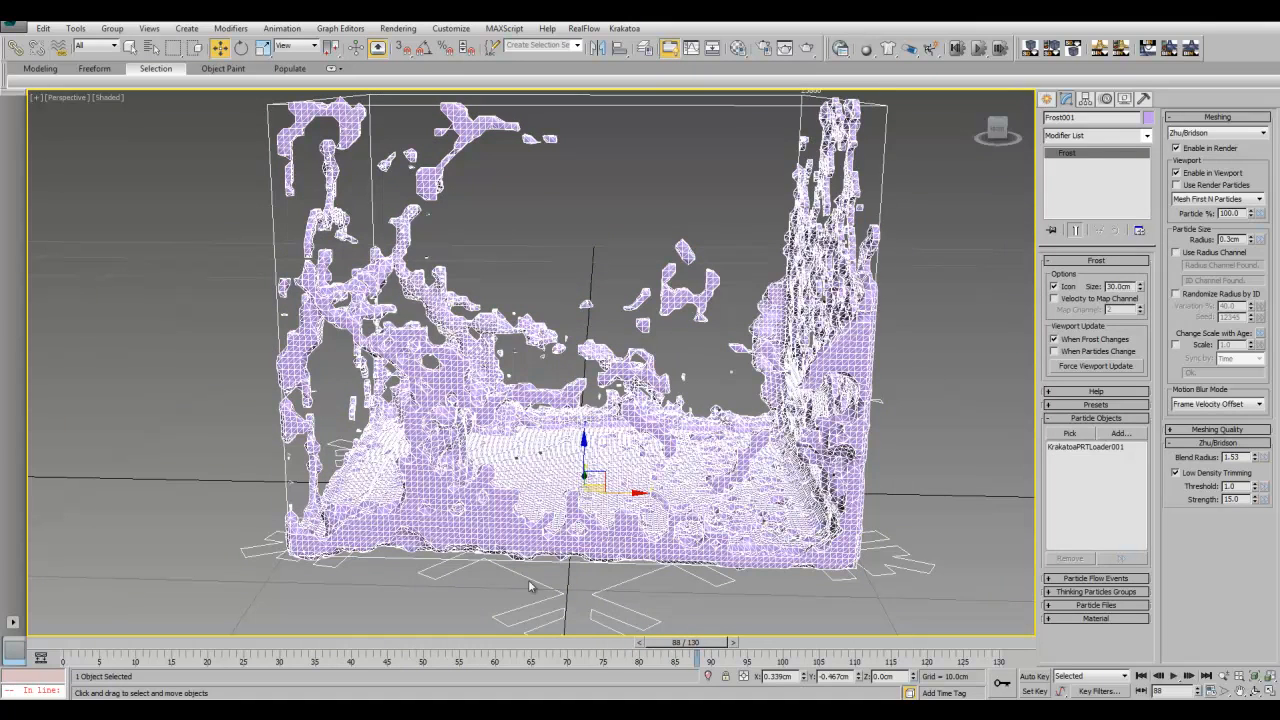
{"action": "right_click", "coordinate": [606, 590]}
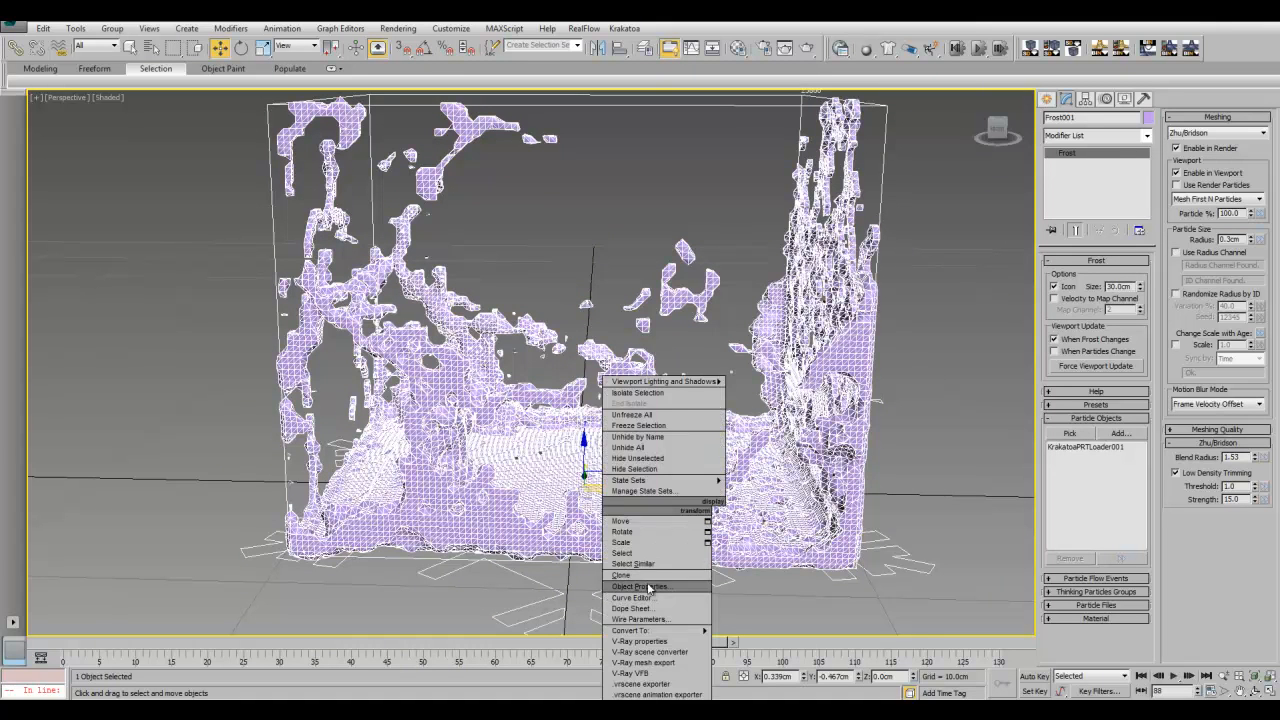
{"action": "left_click", "coordinate": [630, 582]}
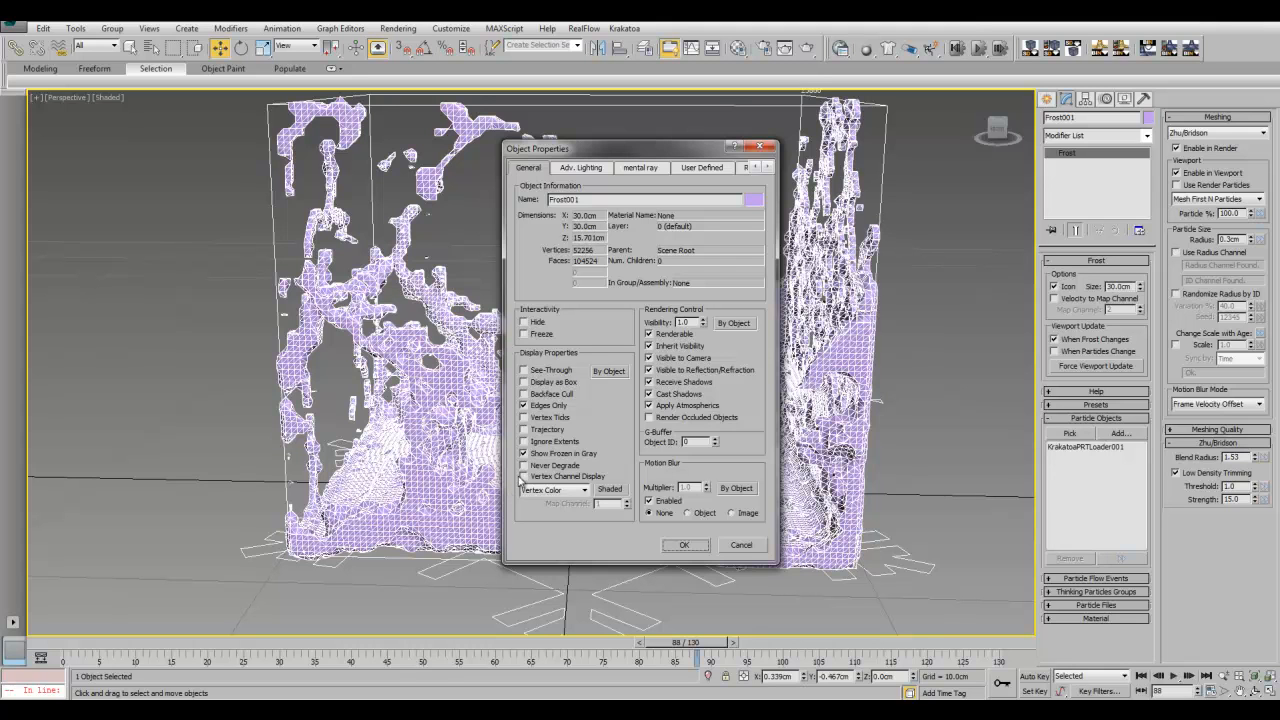
{"action": "left_click", "coordinate": [524, 477]}
{"action": "left_click", "coordinate": [622, 490]}
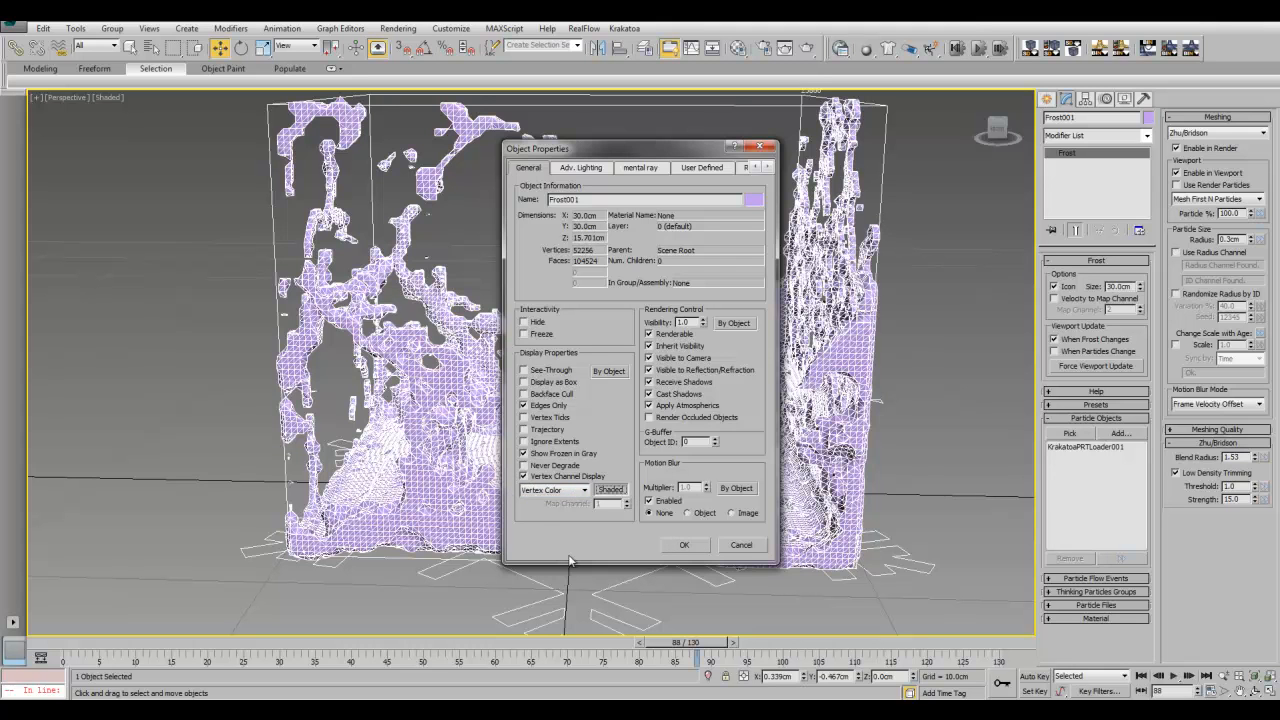
{"action": "left_click", "coordinate": [688, 546]}
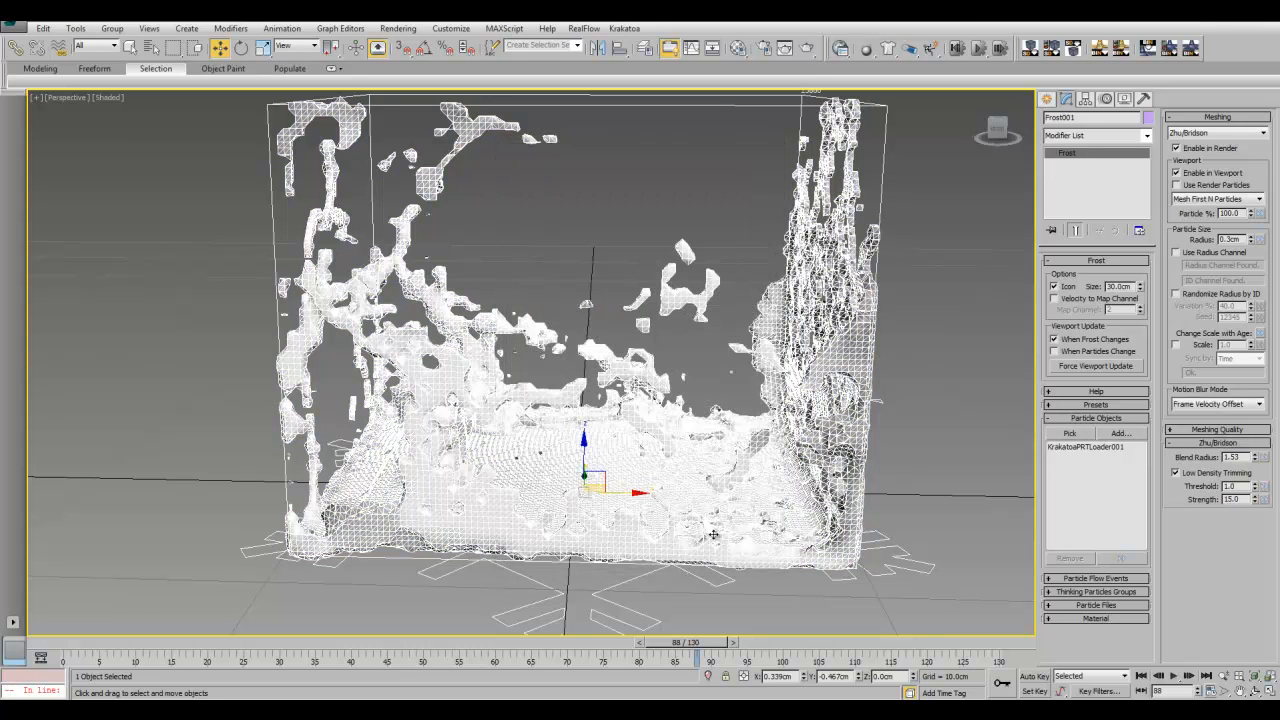
Deselect the Frost mesh and scrub the timeline to review its vertex colors, stopping at frame 97.
{"action": "left_click", "coordinate": [903, 455]}
{"action": "left_click", "coordinate": [362, 643]}
{"action": "left_click_drag", "start_coordinate": [362, 643], "coordinate": [764, 643]}
{"action": "left_click", "coordinate": [222, 48]}
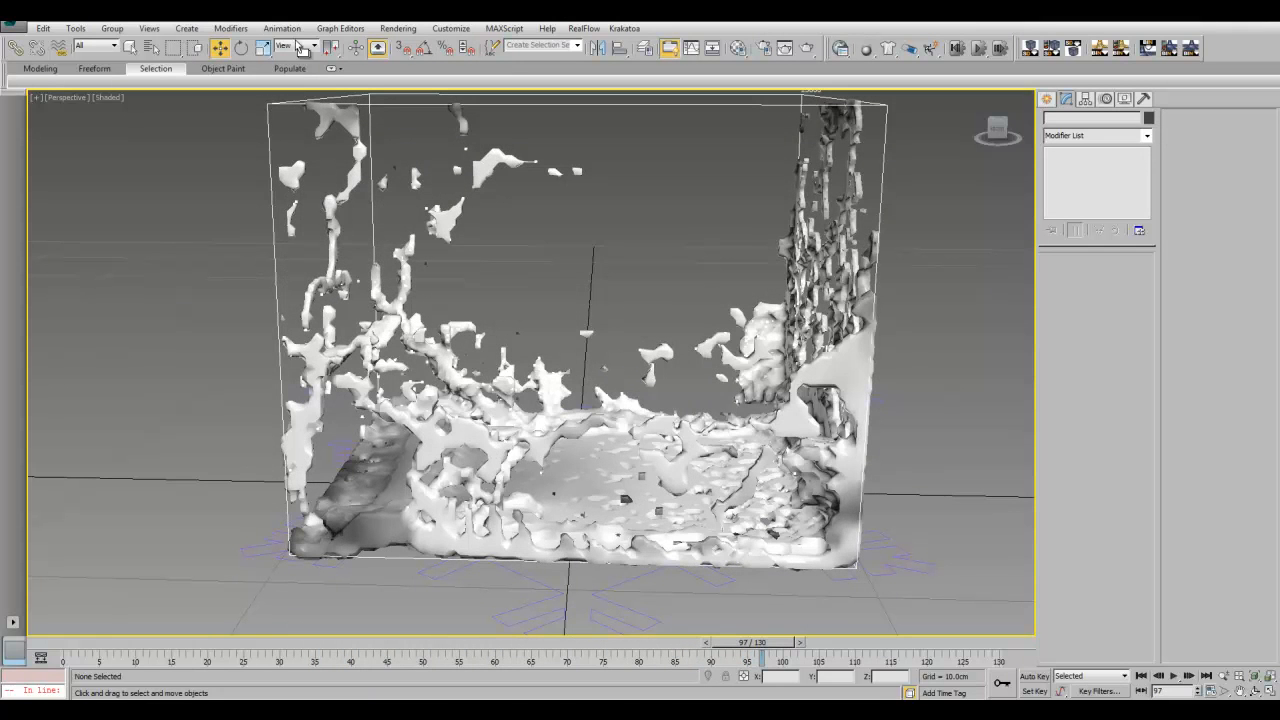
Render the perspective view at frame 97 as a test and close the rendered frame window.
{"action": "left_click", "coordinate": [398, 28]}
{"action": "left_click", "coordinate": [400, 40]}
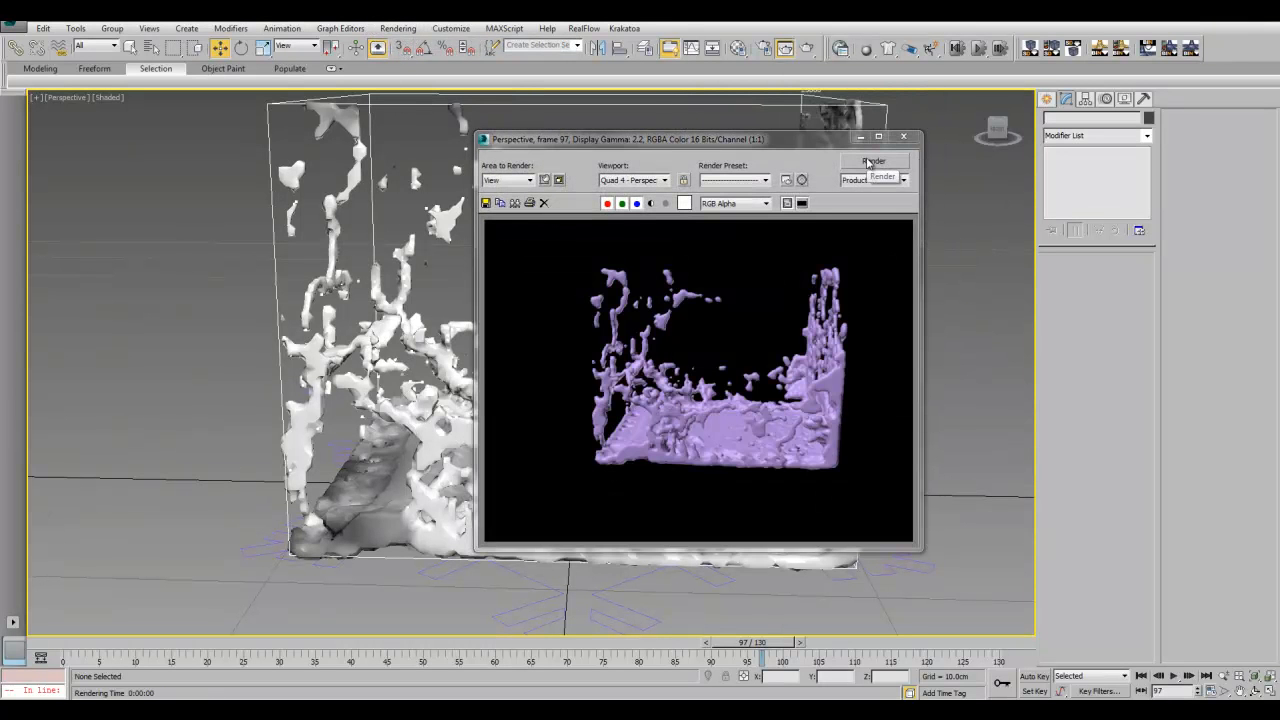
{"action": "left_click", "coordinate": [903, 136]}
{"action": "scroll", "coordinate": [658, 185], "scroll_direction": "up", "scroll_amount": 2}
{"action": "scroll", "coordinate": [658, 190], "scroll_direction": "down", "scroll_amount": 5}
{"action": "middle_click_drag", "start_coordinate": [668, 221], "coordinate": [630, 277]}
{"action": "scroll", "coordinate": [630, 277], "scroll_direction": "up", "scroll_amount": 3}
{"action": "scroll", "coordinate": [627, 282], "scroll_direction": "down", "scroll_amount": 3}
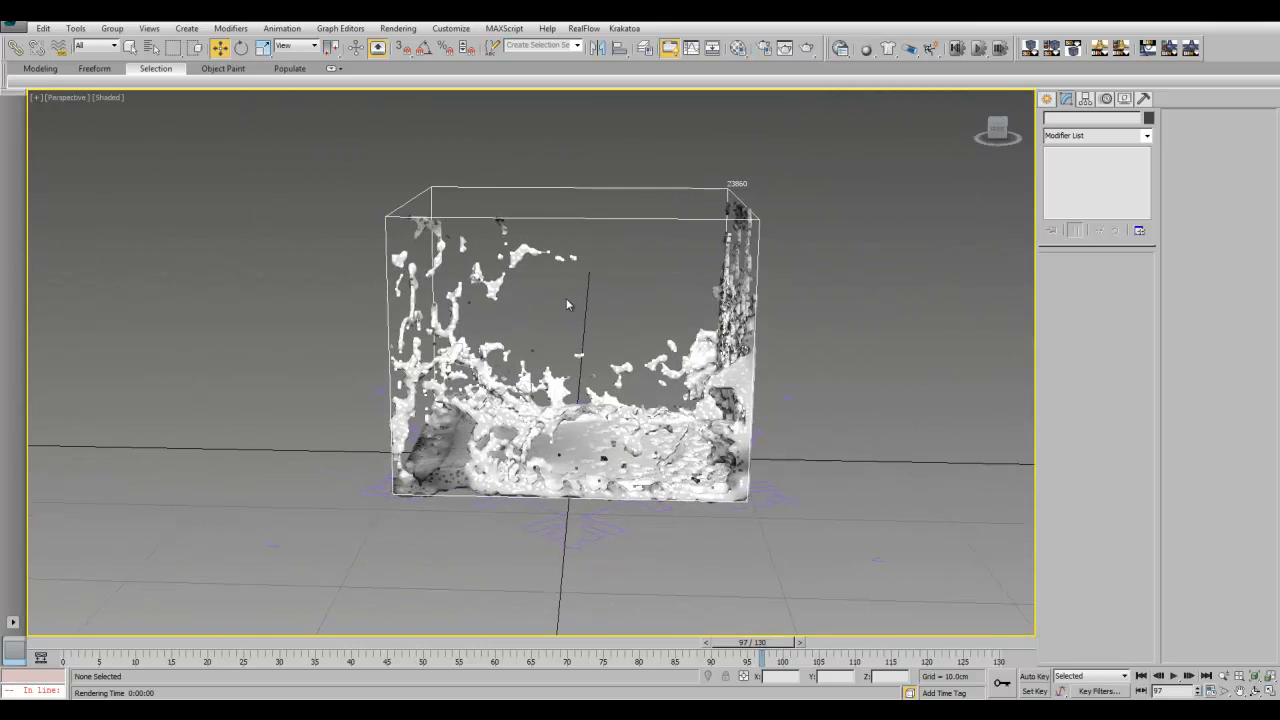
{"action": "scroll", "coordinate": [567, 303], "scroll_direction": "up", "scroll_amount": 3}
Assign V-Ray Adv 2.30.01 as the production renderer in the render setup.
{"action": "left_click", "coordinate": [398, 28]}
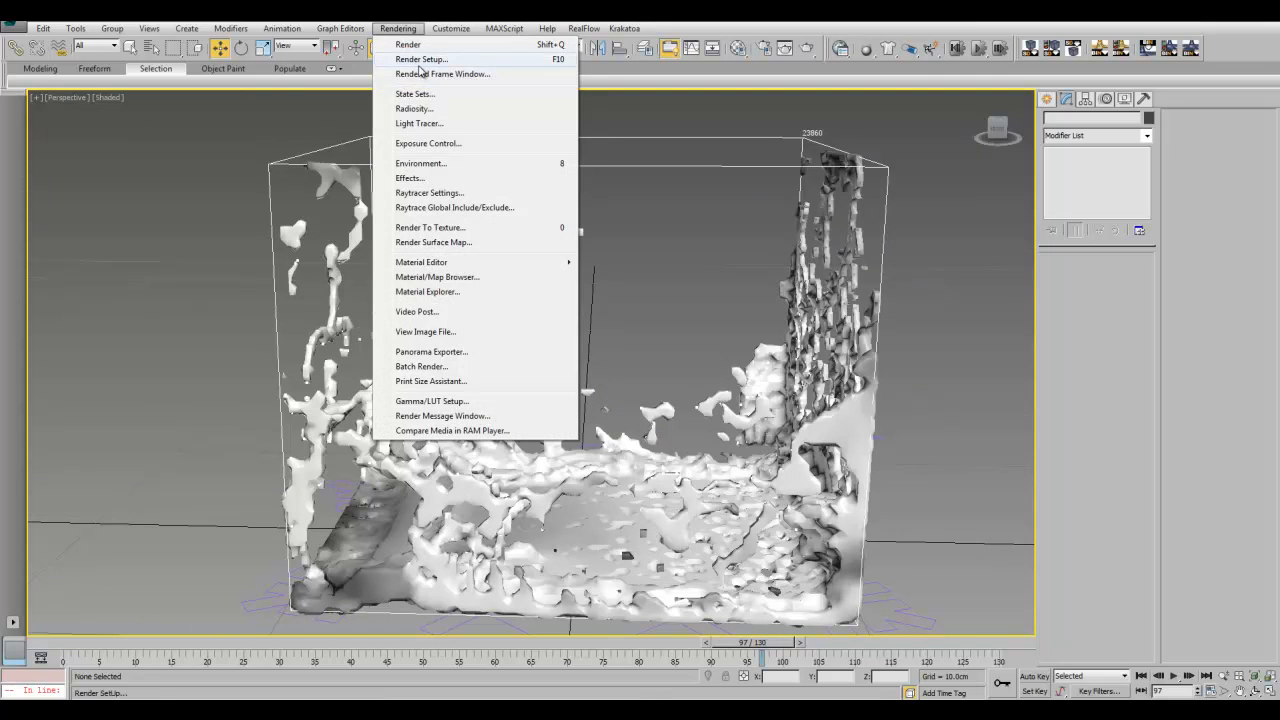
{"action": "left_click", "coordinate": [412, 57]}
{"action": "scroll", "coordinate": [898, 494], "scroll_direction": "down", "scroll_amount": 3}
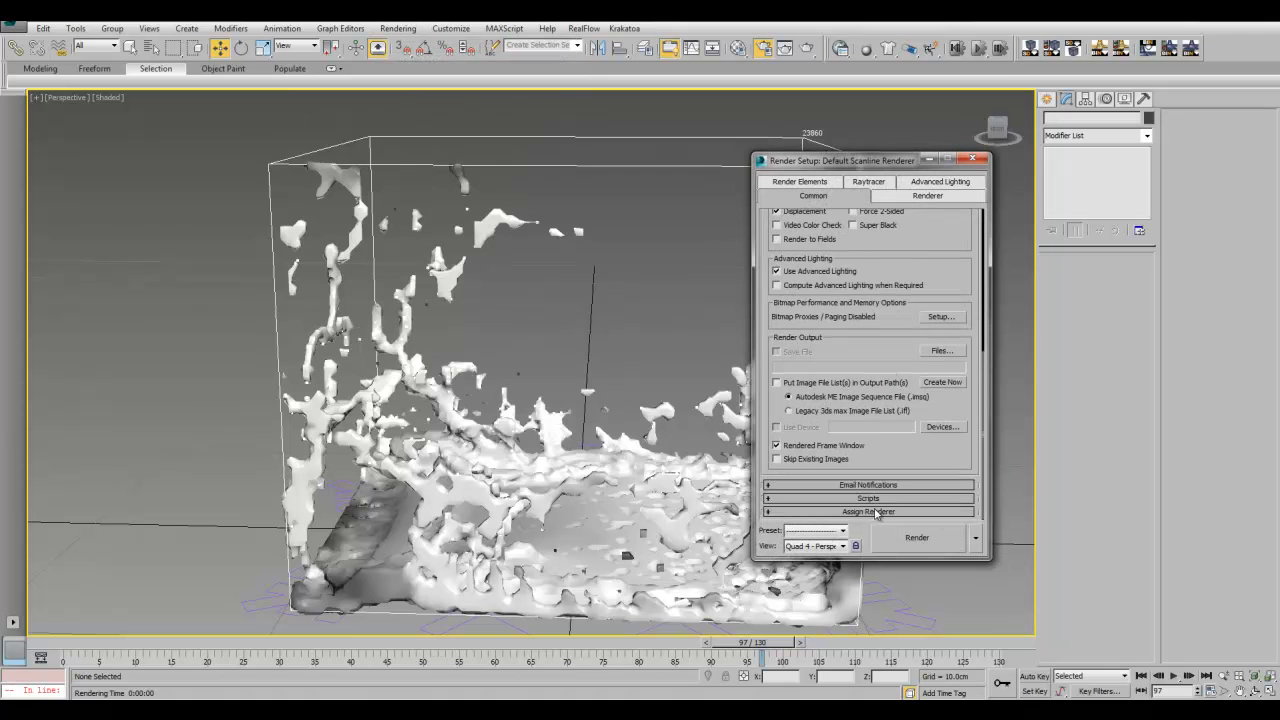
{"action": "scroll", "coordinate": [882, 516], "scroll_direction": "down", "scroll_amount": 3}
{"action": "left_click", "coordinate": [944, 455]}
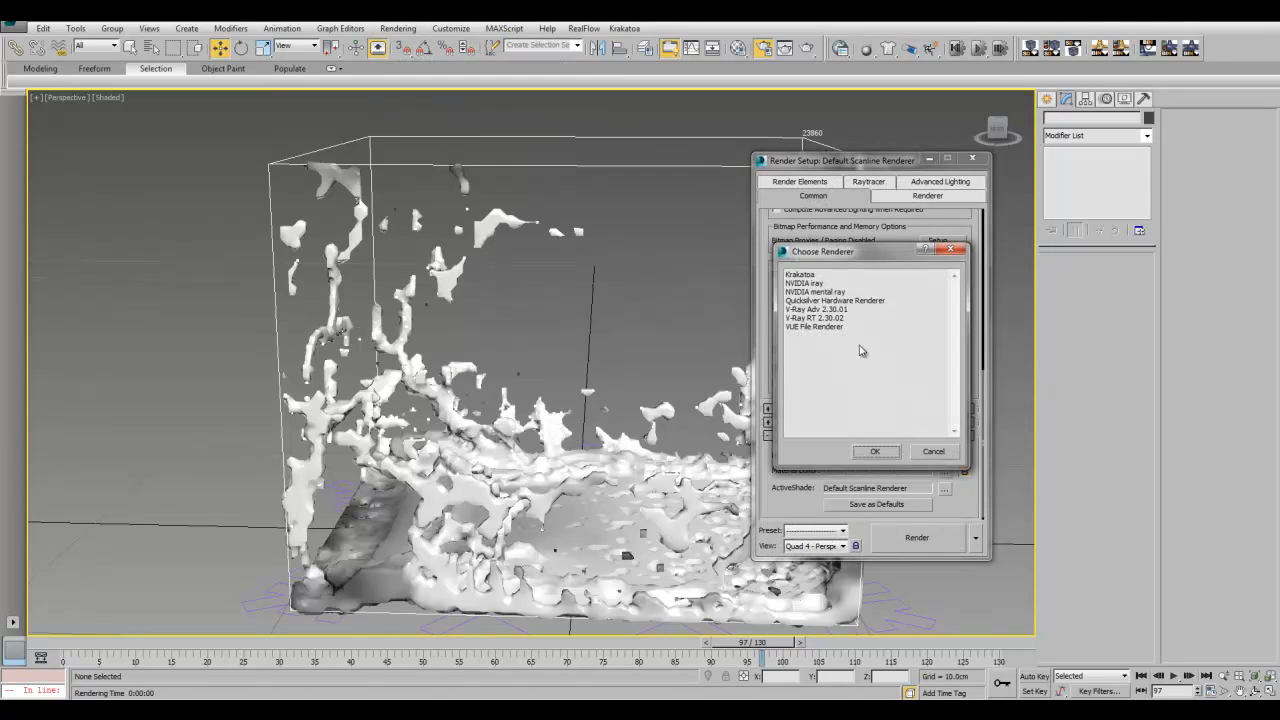
{"action": "left_click", "coordinate": [814, 310]}
{"action": "left_click", "coordinate": [874, 451]}
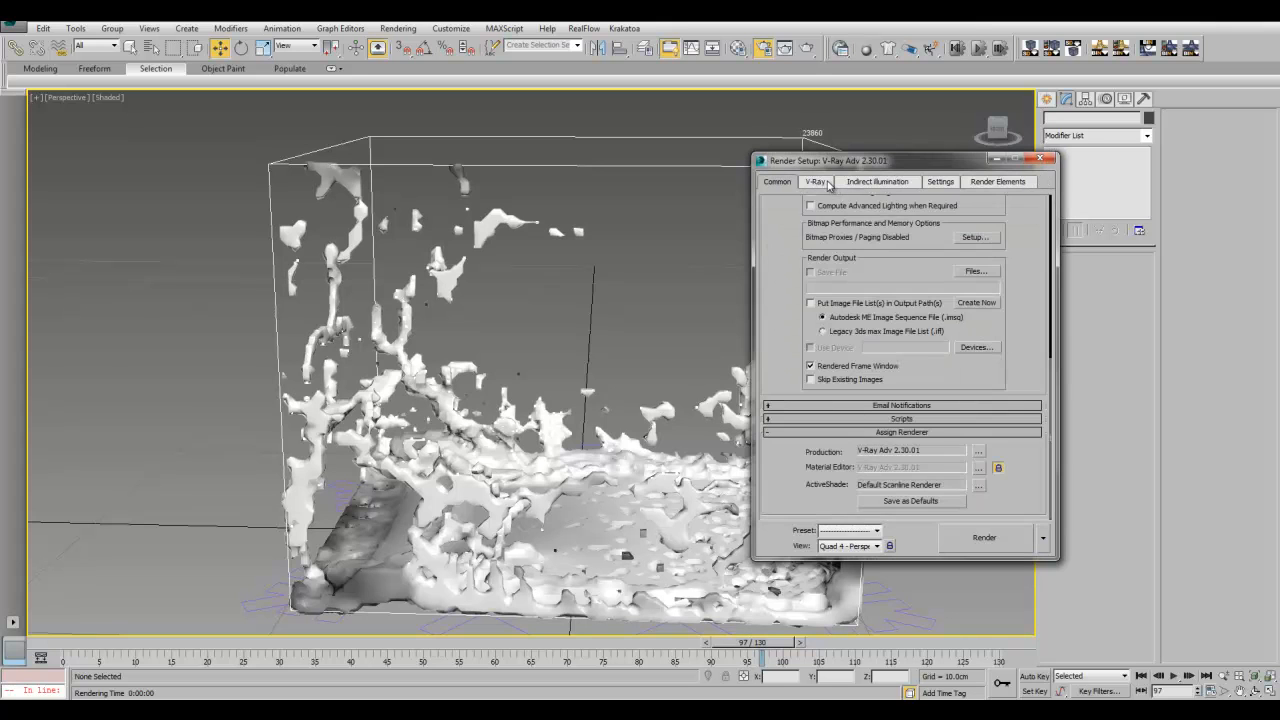
Enable the GI skylight and the reflection/refraction environment overrides in the V-Ray settings.
{"action": "left_click", "coordinate": [830, 184]}
{"action": "left_click", "coordinate": [841, 284]}
{"action": "left_click", "coordinate": [830, 296]}
{"action": "left_click", "coordinate": [866, 258]}
{"action": "left_click", "coordinate": [856, 283]}
{"action": "left_click", "coordinate": [783, 309]}
{"action": "left_click", "coordinate": [774, 339]}
Assign a VRaySky map to the GI environment override and copy it as an instance to the reflection/refraction override.
{"action": "left_click", "coordinate": [932, 308]}
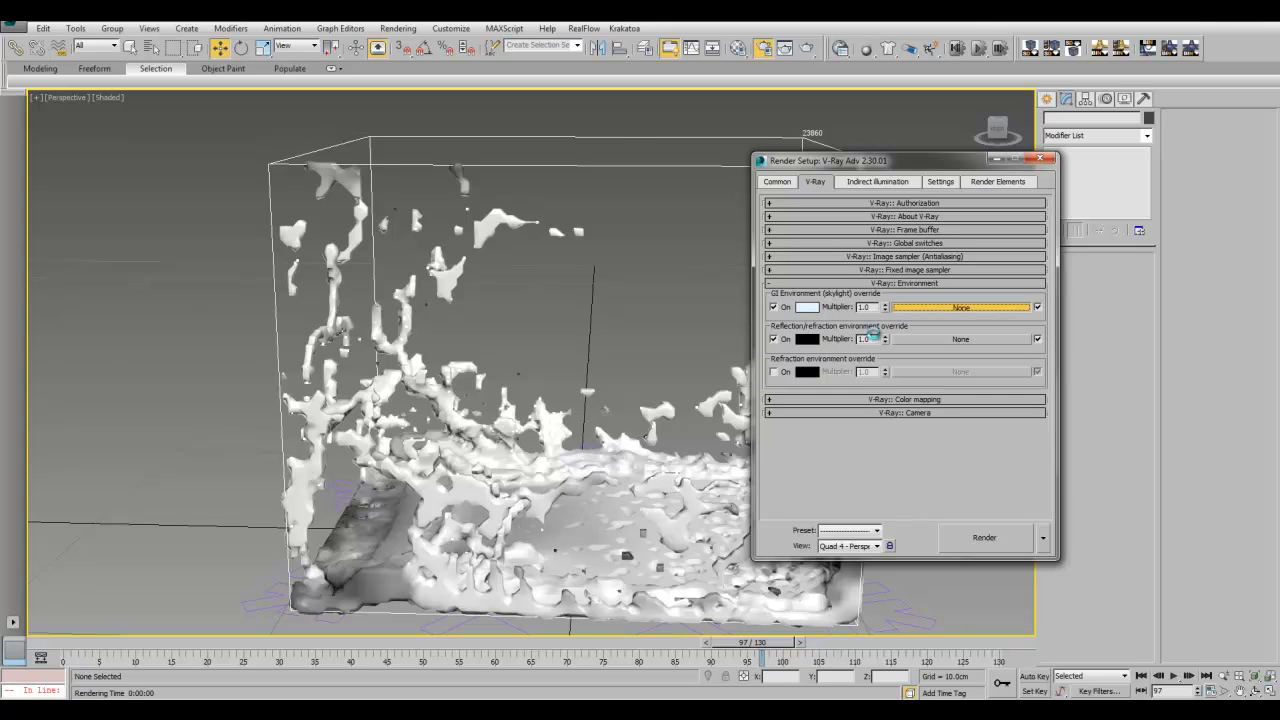
{"action": "left_click", "coordinate": [277, 273]}
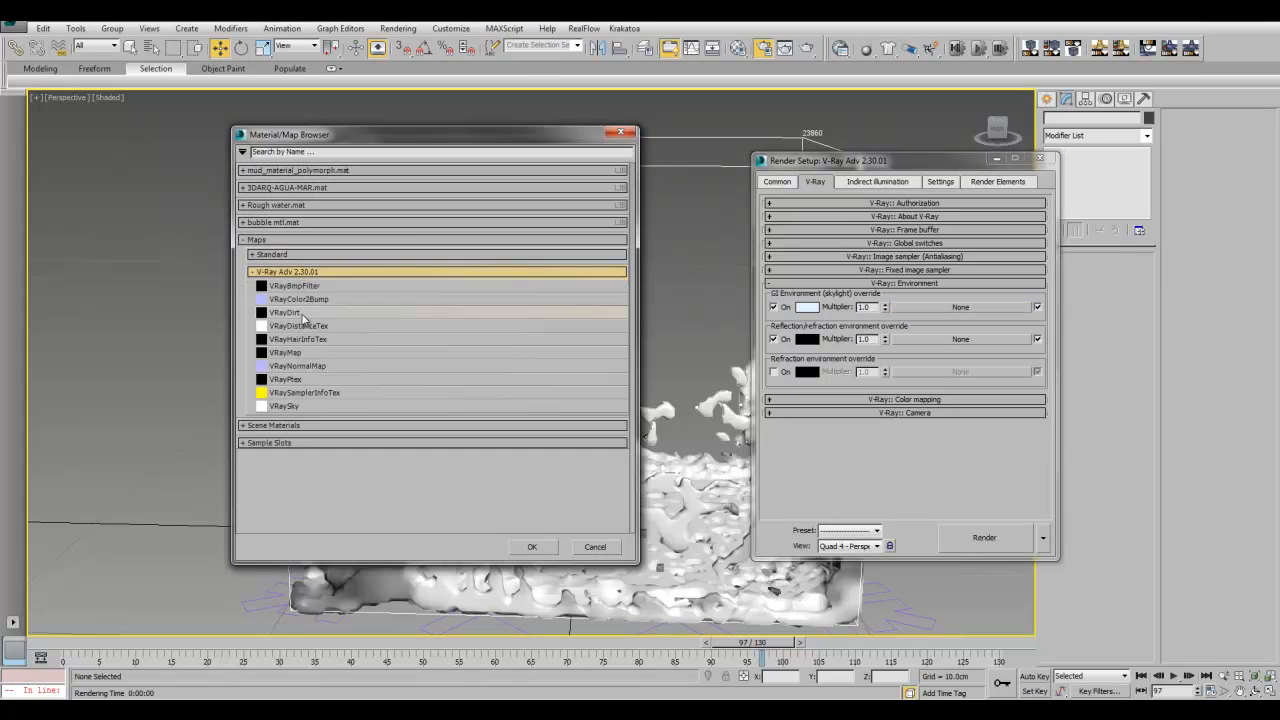
{"action": "left_click", "coordinate": [292, 403]}
{"action": "left_click", "coordinate": [533, 545]}
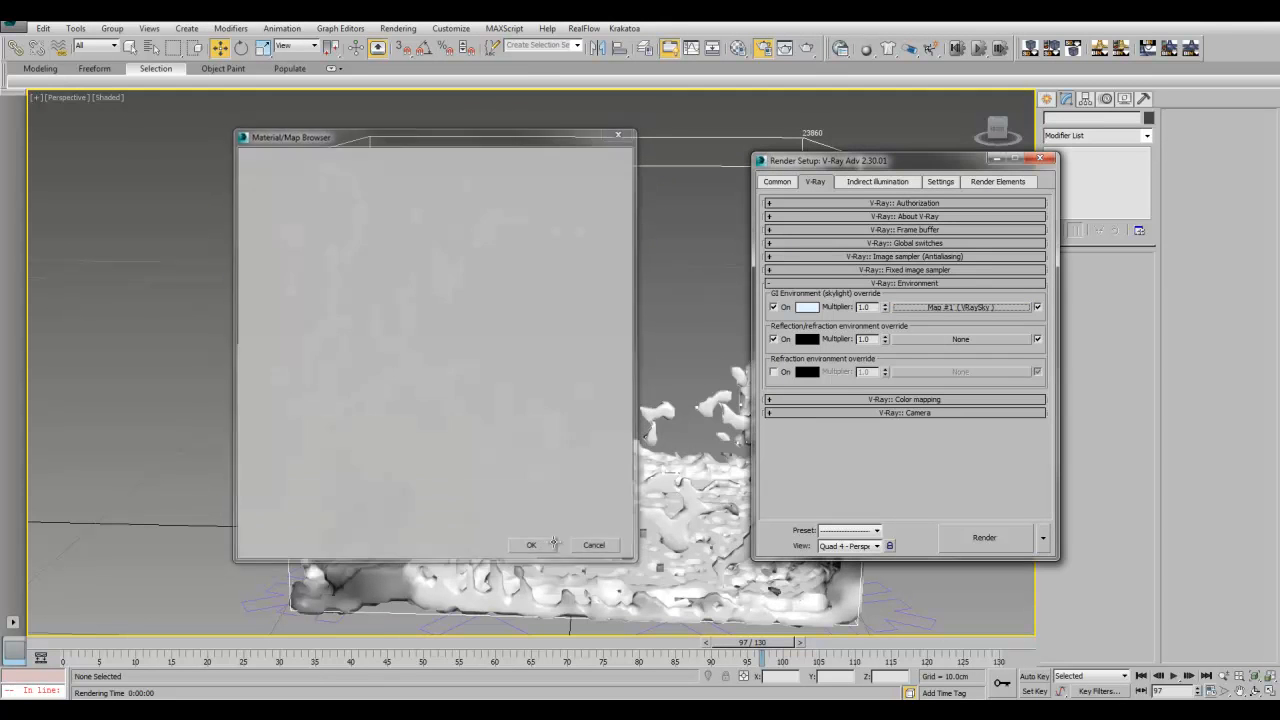
{"action": "left_click_drag", "start_coordinate": [933, 313], "coordinate": [928, 343]}
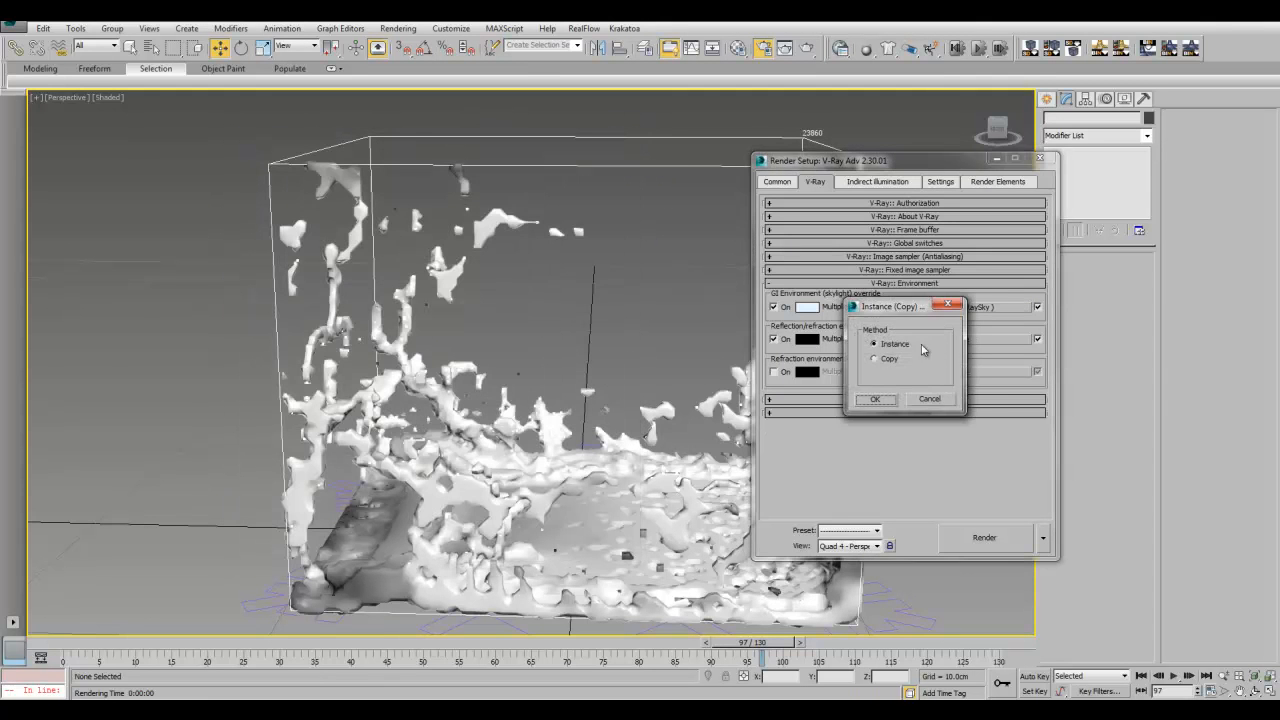
{"action": "left_click", "coordinate": [870, 400]}
With indirect illumination on, set the irradiance map preset to Low and close the render setup.
{"action": "left_click", "coordinate": [877, 181]}
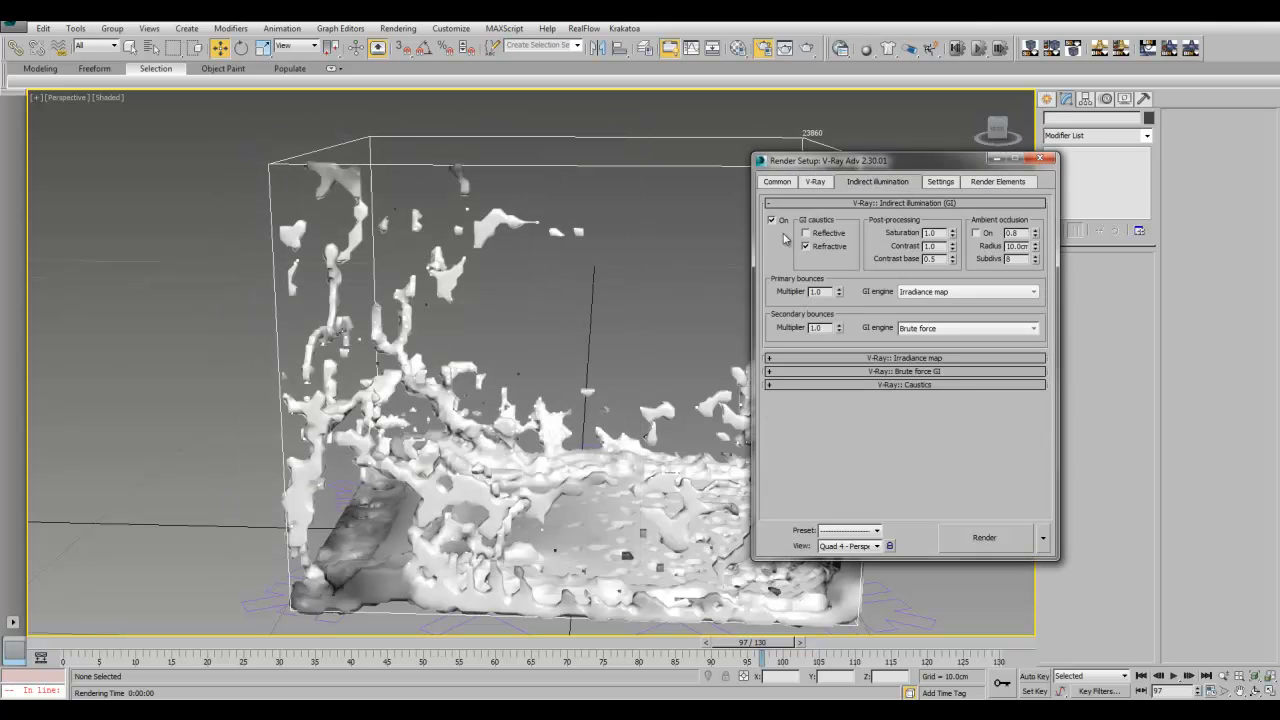
{"action": "left_click", "coordinate": [886, 357]}
{"action": "left_click", "coordinate": [906, 228]}
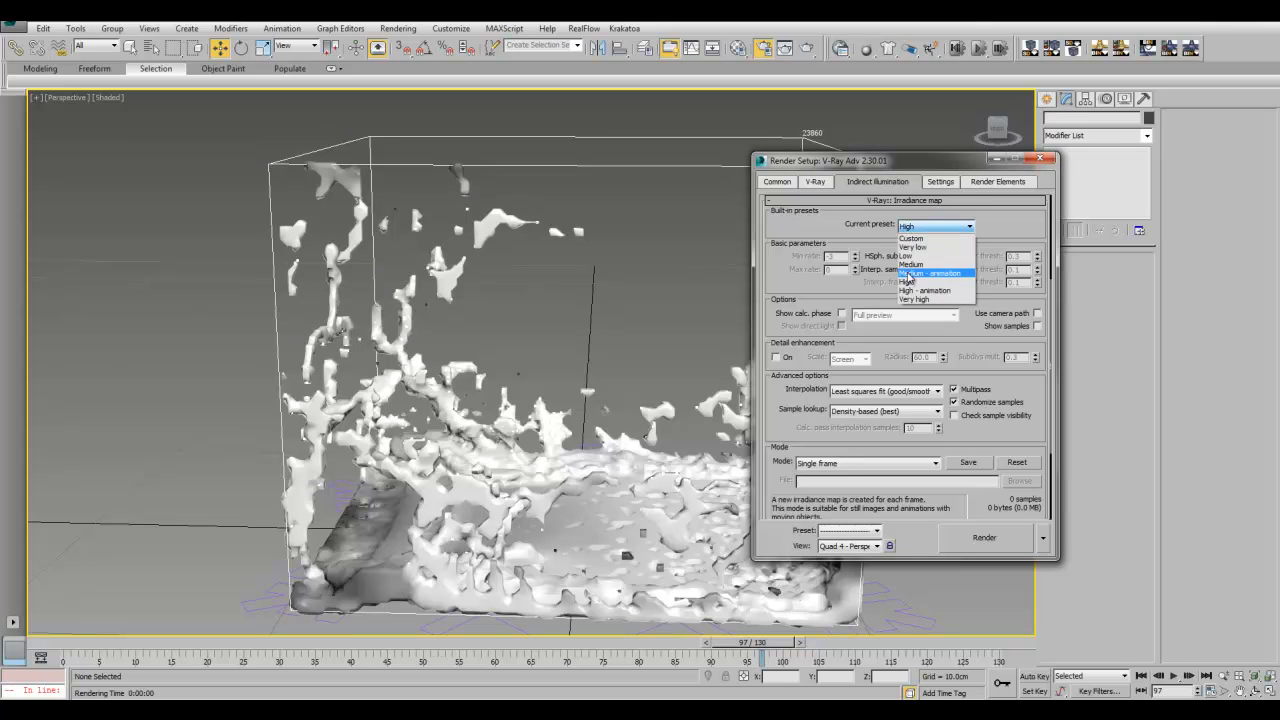
{"action": "left_click", "coordinate": [912, 258]}
{"action": "left_click_drag", "start_coordinate": [827, 226], "coordinate": [827, 437]}
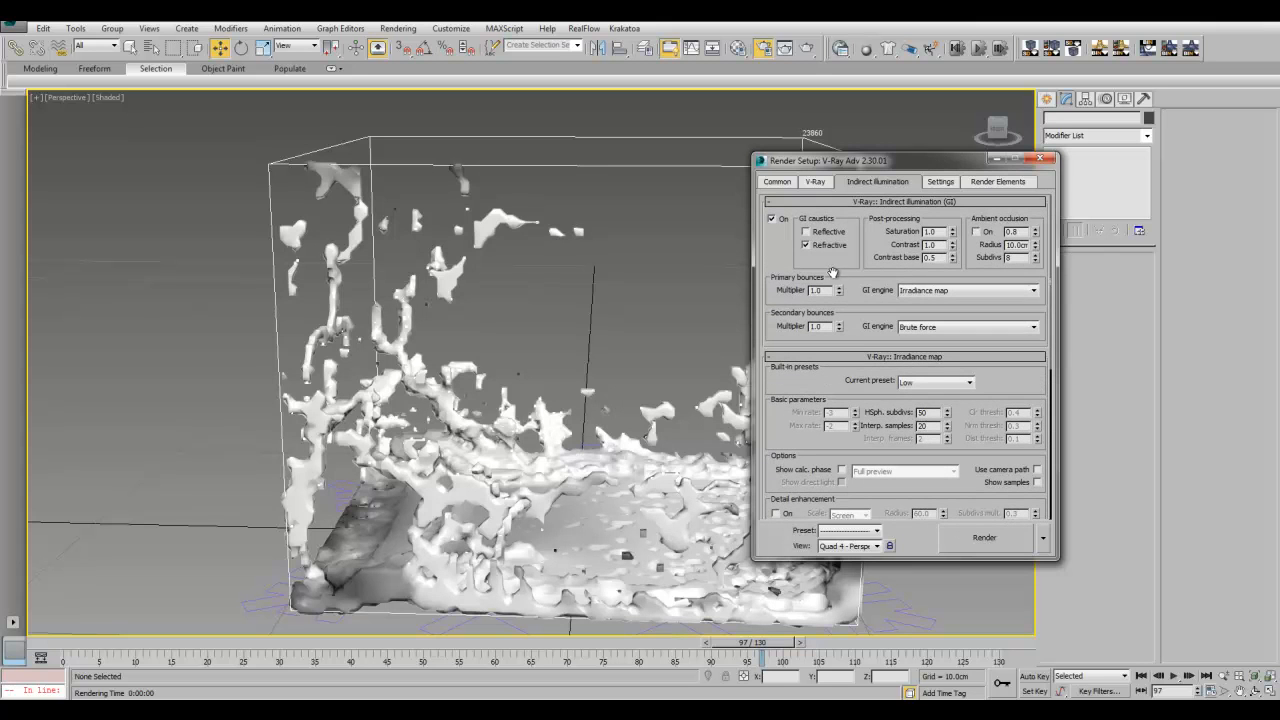
{"action": "left_click", "coordinate": [817, 182]}
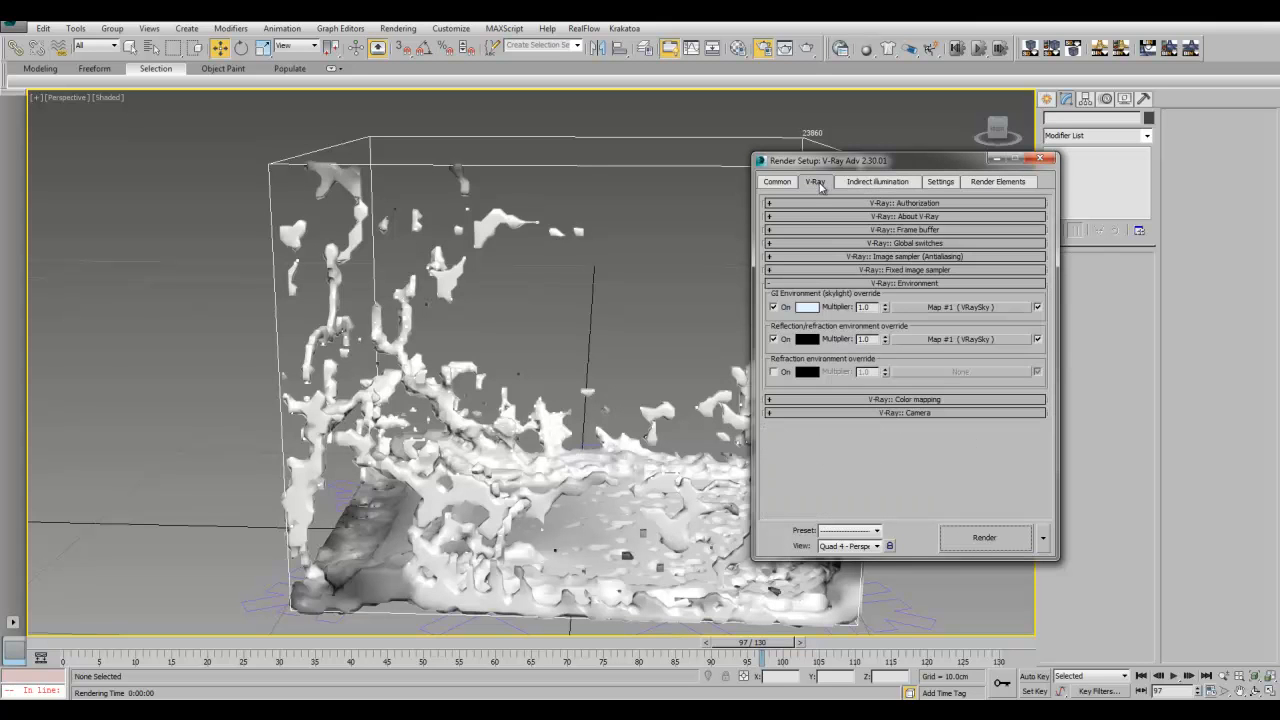
{"action": "left_click", "coordinate": [884, 284]}
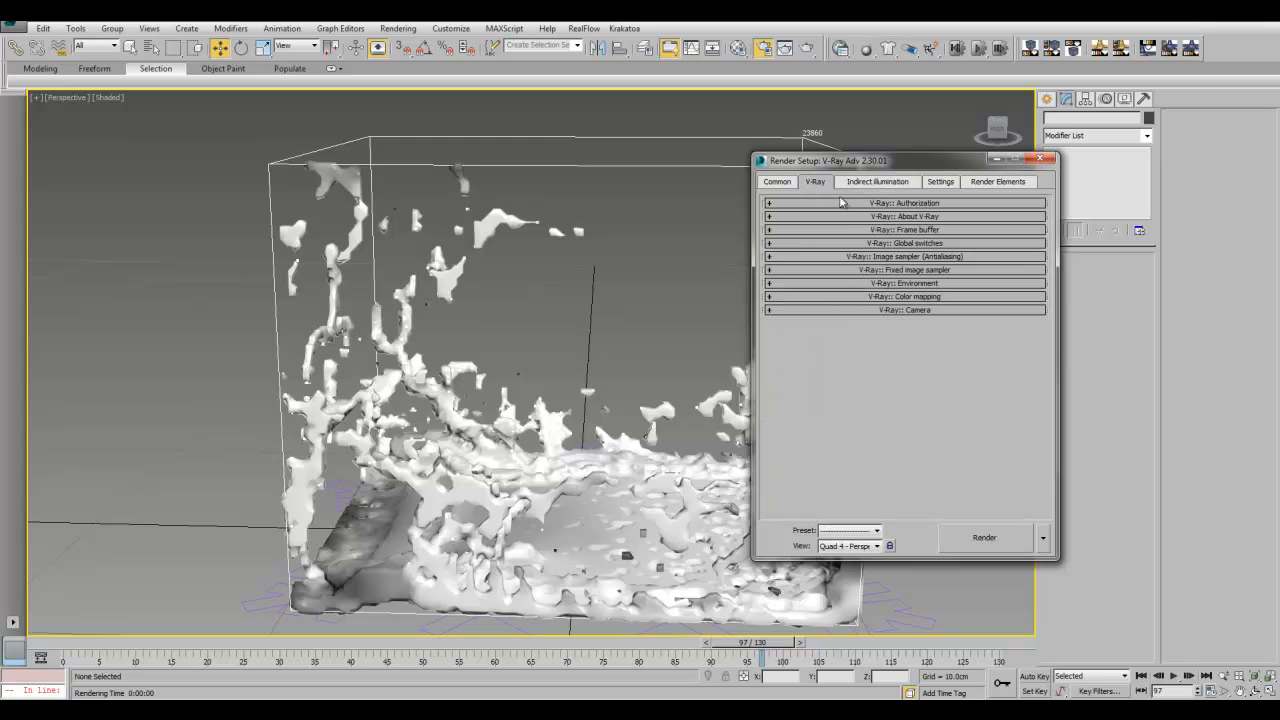
{"action": "left_click", "coordinate": [777, 182]}
{"action": "left_click_drag", "start_coordinate": [792, 249], "coordinate": [778, 560]}
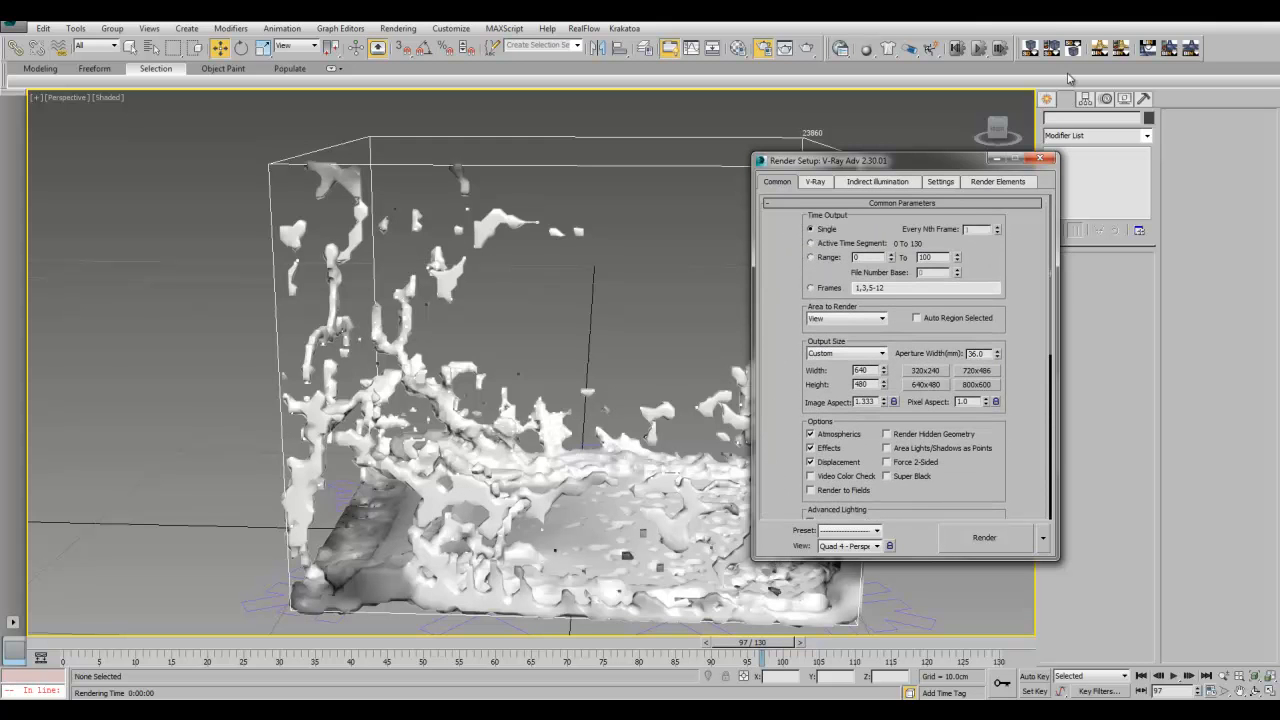
{"action": "left_click", "coordinate": [1045, 158]}
Set the scene's exposure control to VRay Exposure Control in the environment settings and close them.
{"action": "key", "text": "8"}
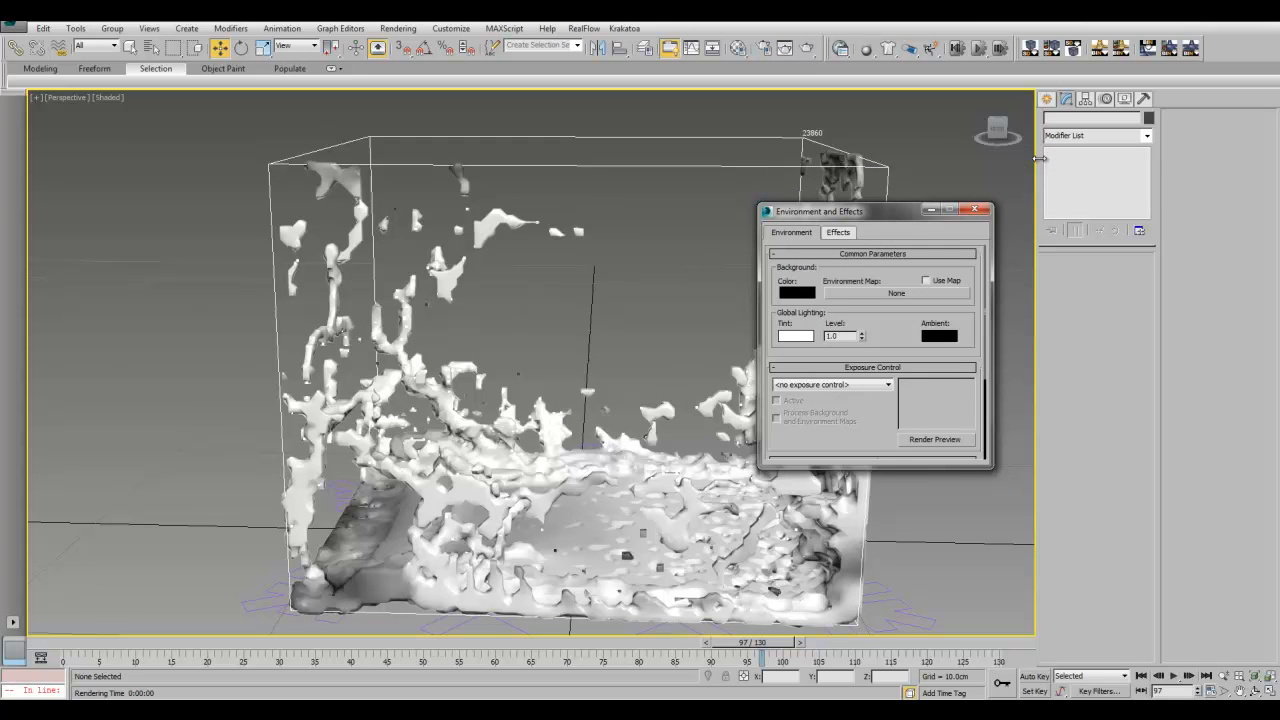
{"action": "left_click", "coordinate": [828, 386]}
{"action": "left_click", "coordinate": [819, 454]}
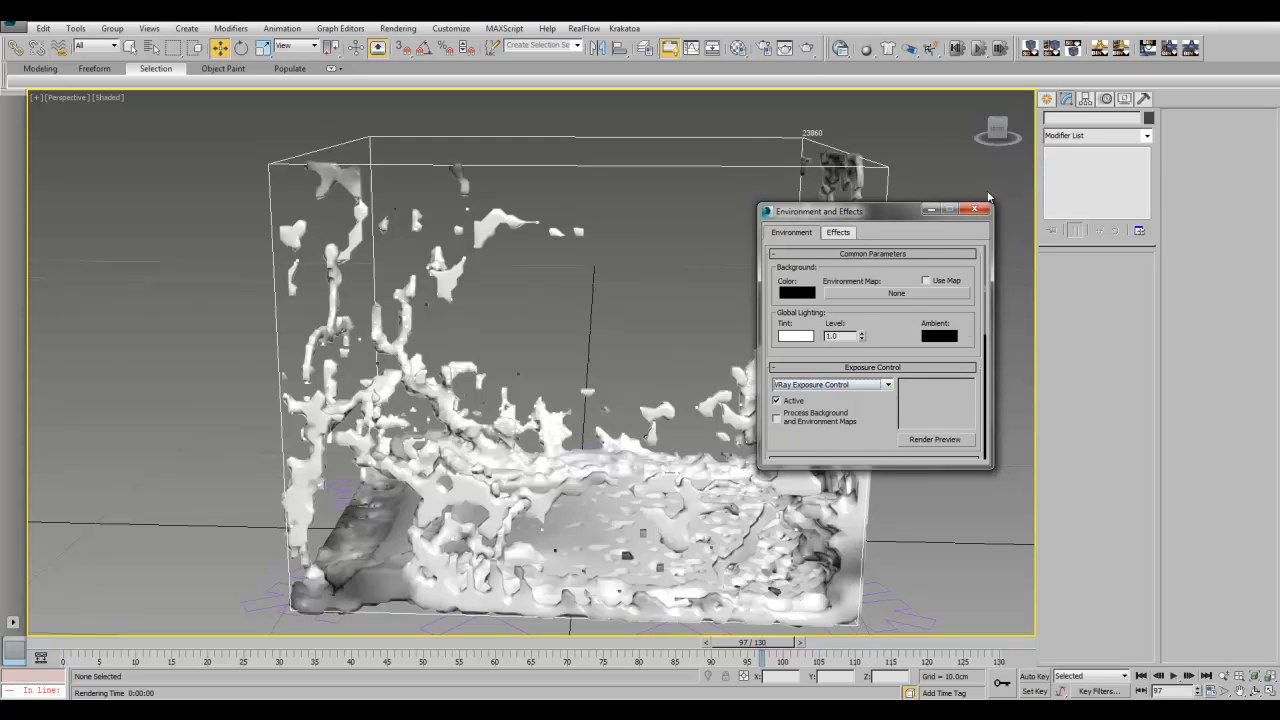
{"action": "left_click", "coordinate": [975, 210]}
Render the perspective view at frame 97 with V-Ray as a test and close the rendered frame window.
{"action": "scroll", "coordinate": [645, 427], "scroll_direction": "down", "scroll_amount": 5}
{"action": "scroll", "coordinate": [645, 427], "scroll_direction": "up", "scroll_amount": 3}
{"action": "left_click", "coordinate": [398, 28]}
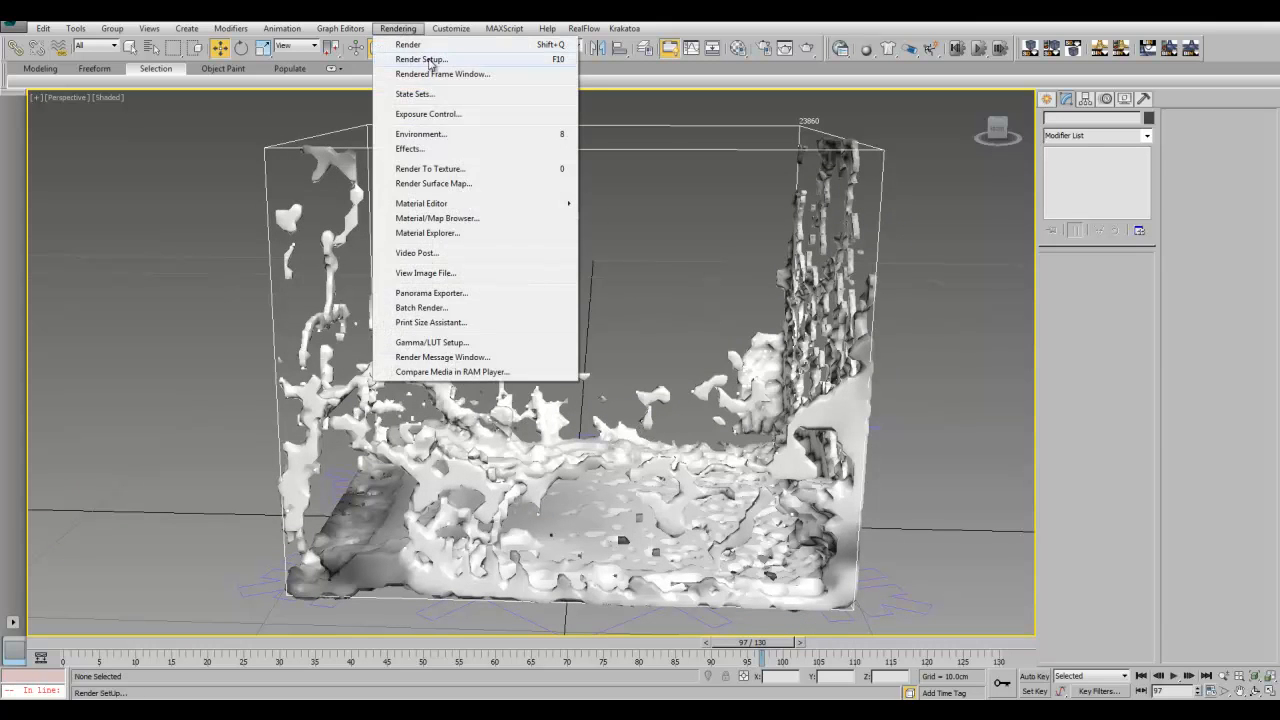
{"action": "left_click", "coordinate": [409, 44]}
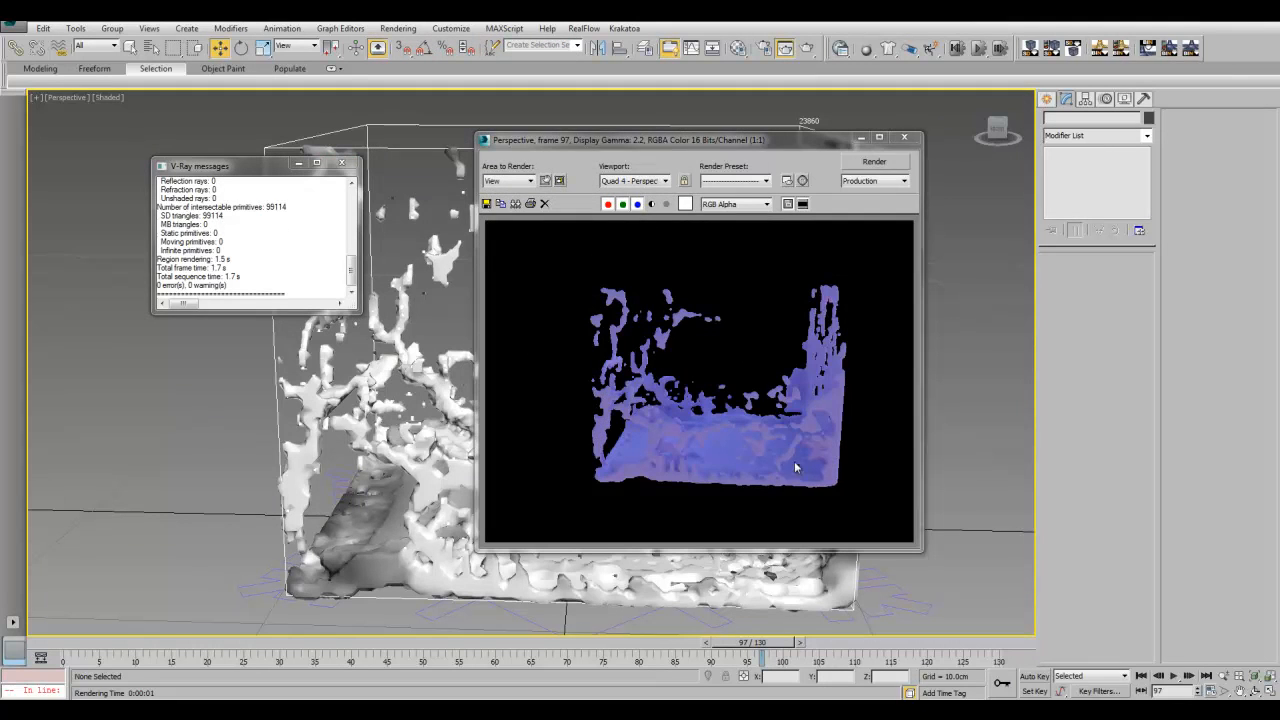
{"action": "left_click", "coordinate": [904, 137]}
Select the Frost mesh and change the 09 - Default material in the Material Editor to a VRayMtl.
{"action": "left_click", "coordinate": [584, 468]}
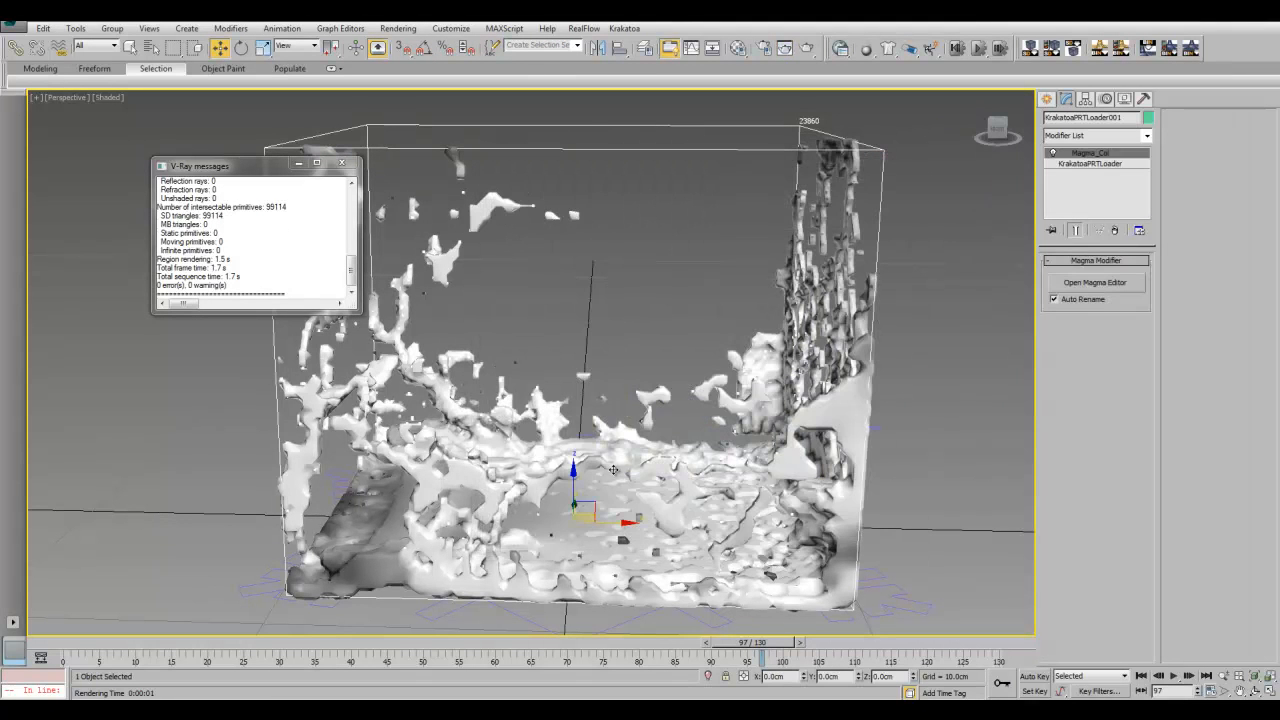
{"action": "left_click", "coordinate": [609, 626]}
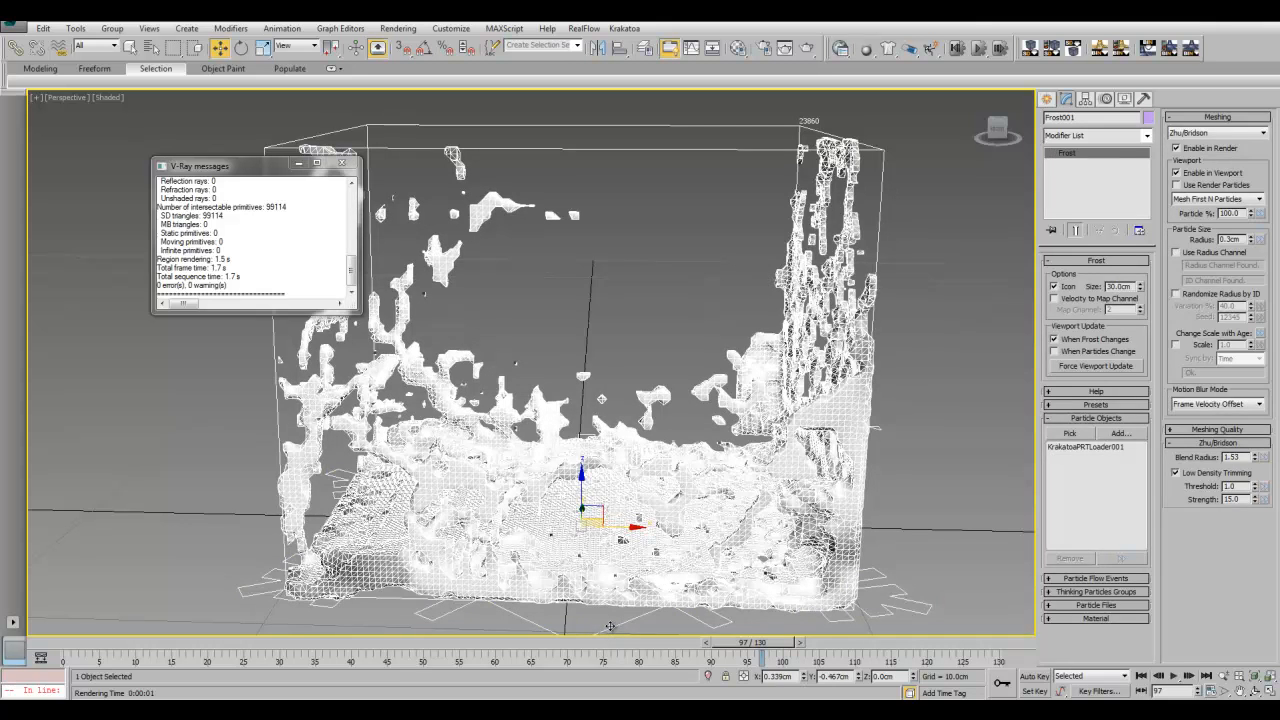
{"action": "key", "text": "m"}
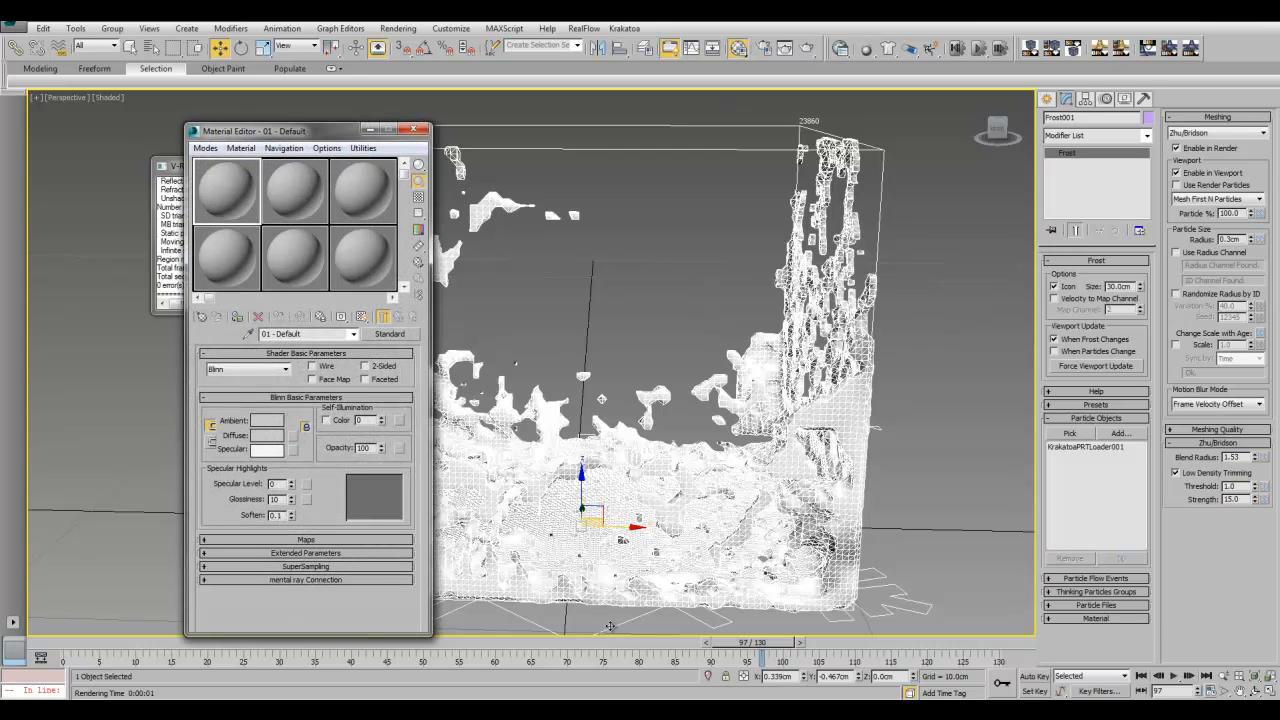
{"action": "left_click", "coordinate": [363, 262]}
{"action": "left_click_drag", "start_coordinate": [495, 148], "coordinate": [506, 131]}
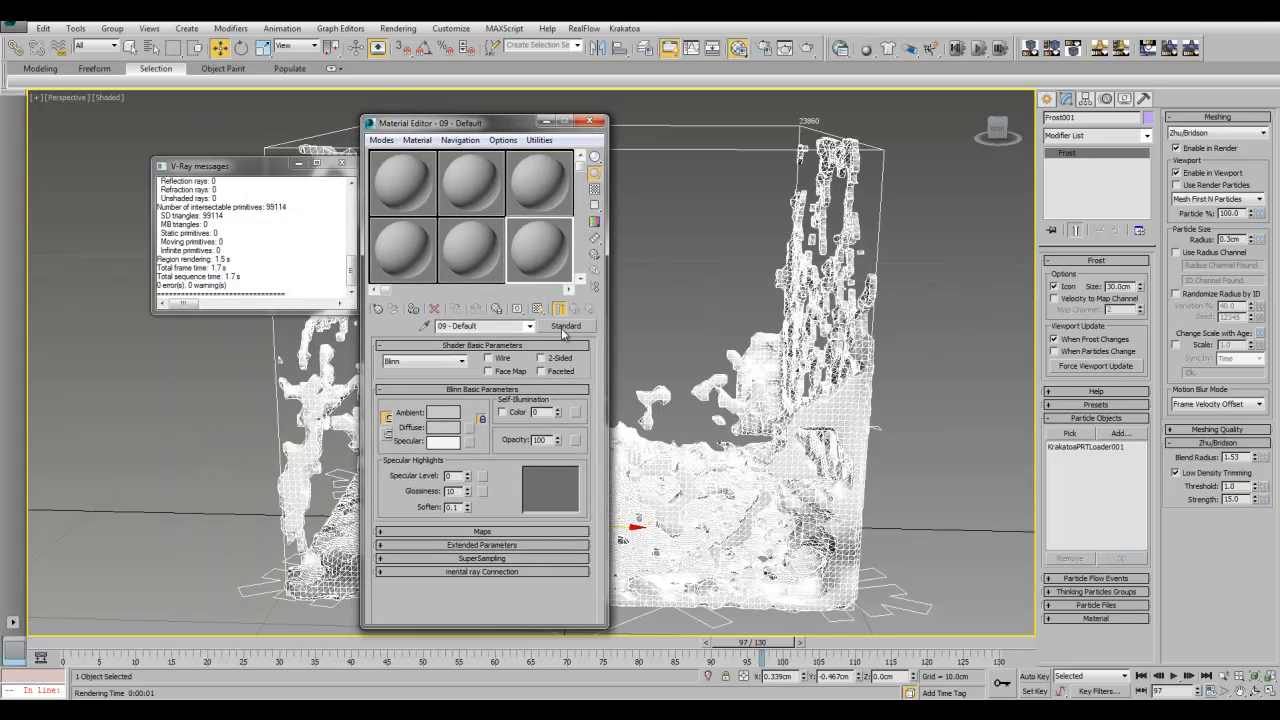
{"action": "left_click", "coordinate": [562, 327]}
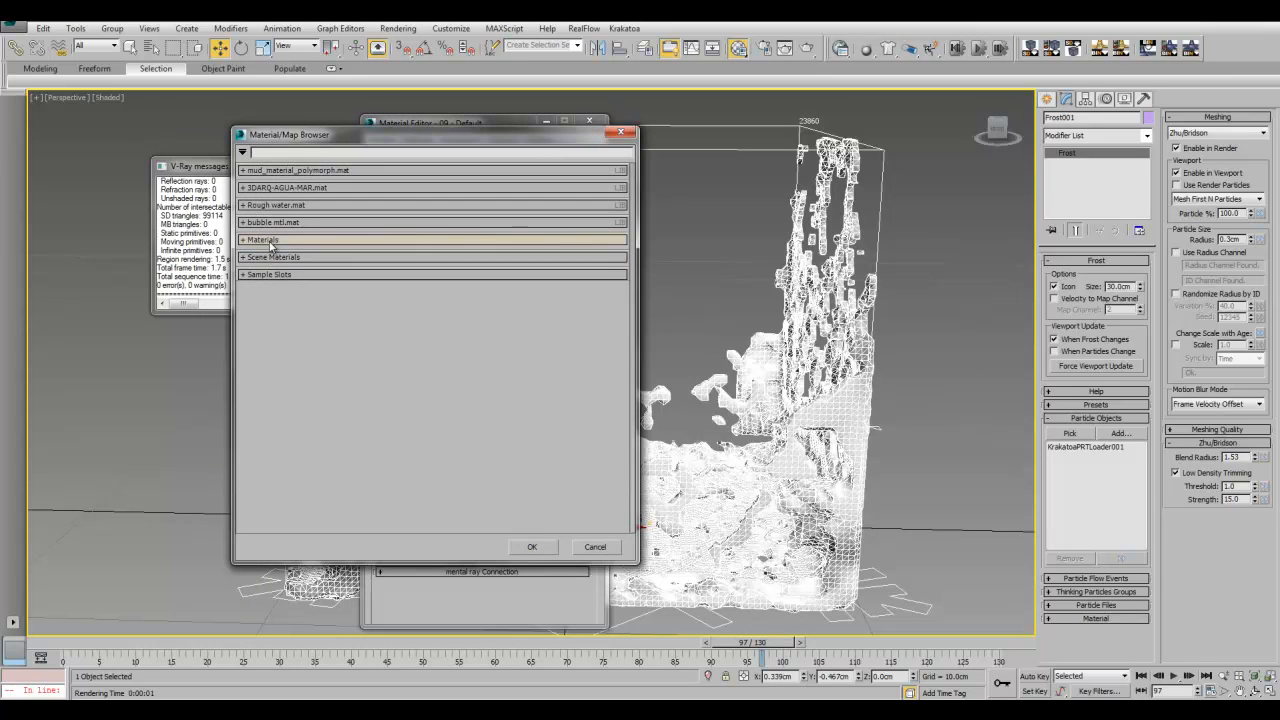
{"action": "left_click", "coordinate": [270, 243]}
{"action": "left_click", "coordinate": [297, 513]}
{"action": "scroll", "coordinate": [297, 507], "scroll_direction": "down", "scroll_amount": 1}
{"action": "scroll", "coordinate": [297, 507], "scroll_direction": "down", "scroll_amount": 1}
{"action": "left_click", "coordinate": [290, 529]}
{"action": "left_click", "coordinate": [531, 547]}
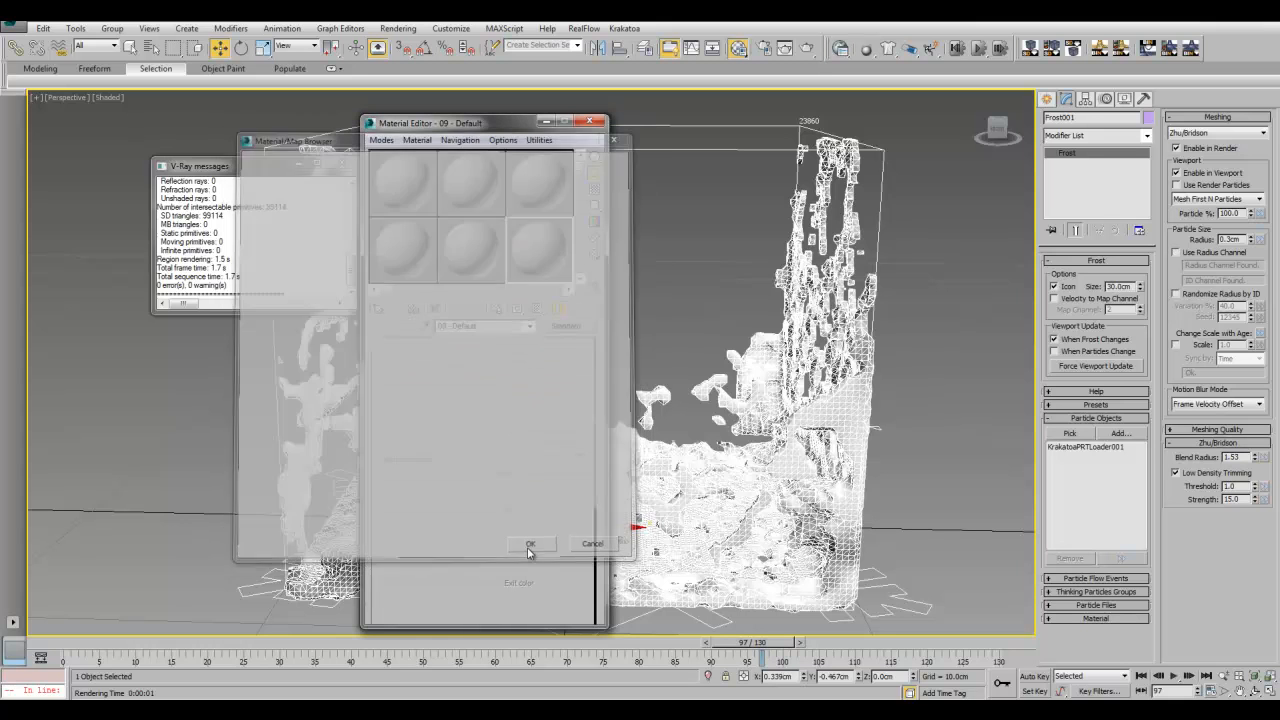
Set the VRayMtl's diffuse color to a muted teal blue.
{"action": "left_click", "coordinate": [478, 414]}
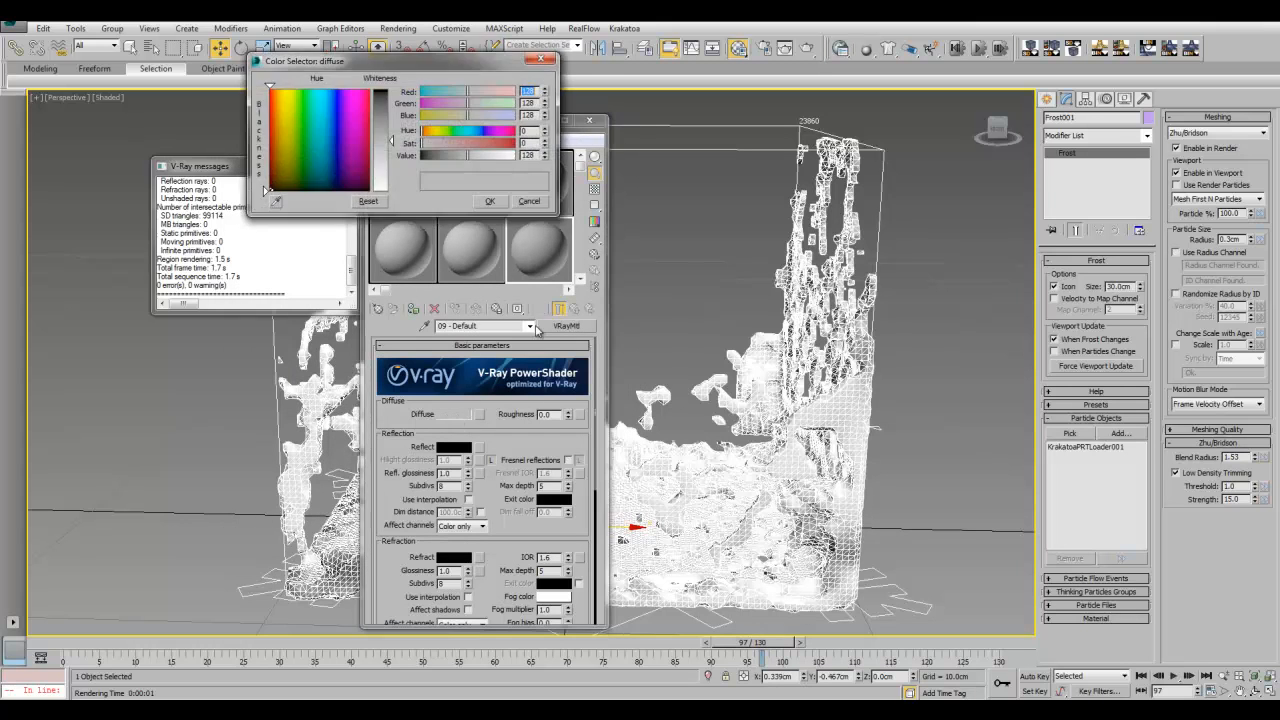
{"action": "left_click_drag", "start_coordinate": [325, 189], "coordinate": [322, 183]}
{"action": "left_click_drag", "start_coordinate": [391, 136], "coordinate": [392, 105]}
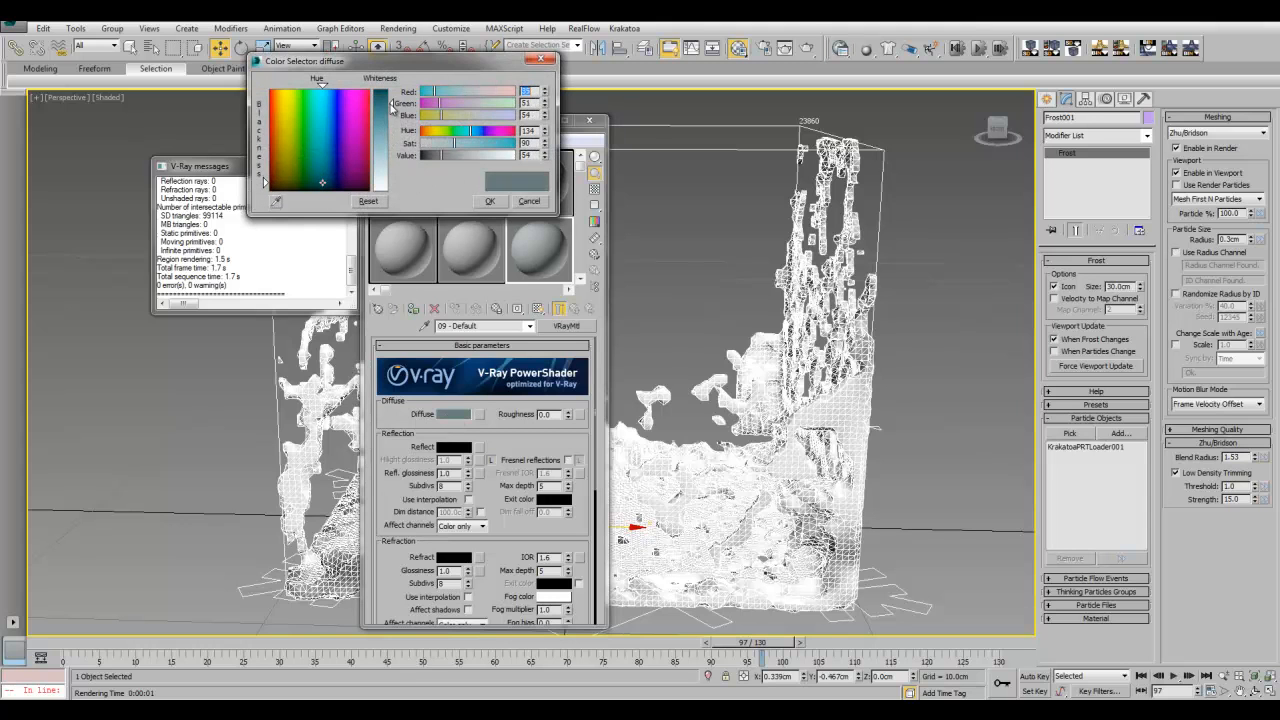
{"action": "mouse_move", "coordinate": [462, 143]}
{"action": "left_mouse_down"}
{"action": "mouse_move", "coordinate": [482, 144]}
{"action": "mouse_move", "coordinate": [451, 157]}
{"action": "left_mouse_up"}
{"action": "left_click", "coordinate": [490, 202]}
Set the material's reflection color to white and enable Fresnel reflections.
{"action": "left_click", "coordinate": [450, 447]}
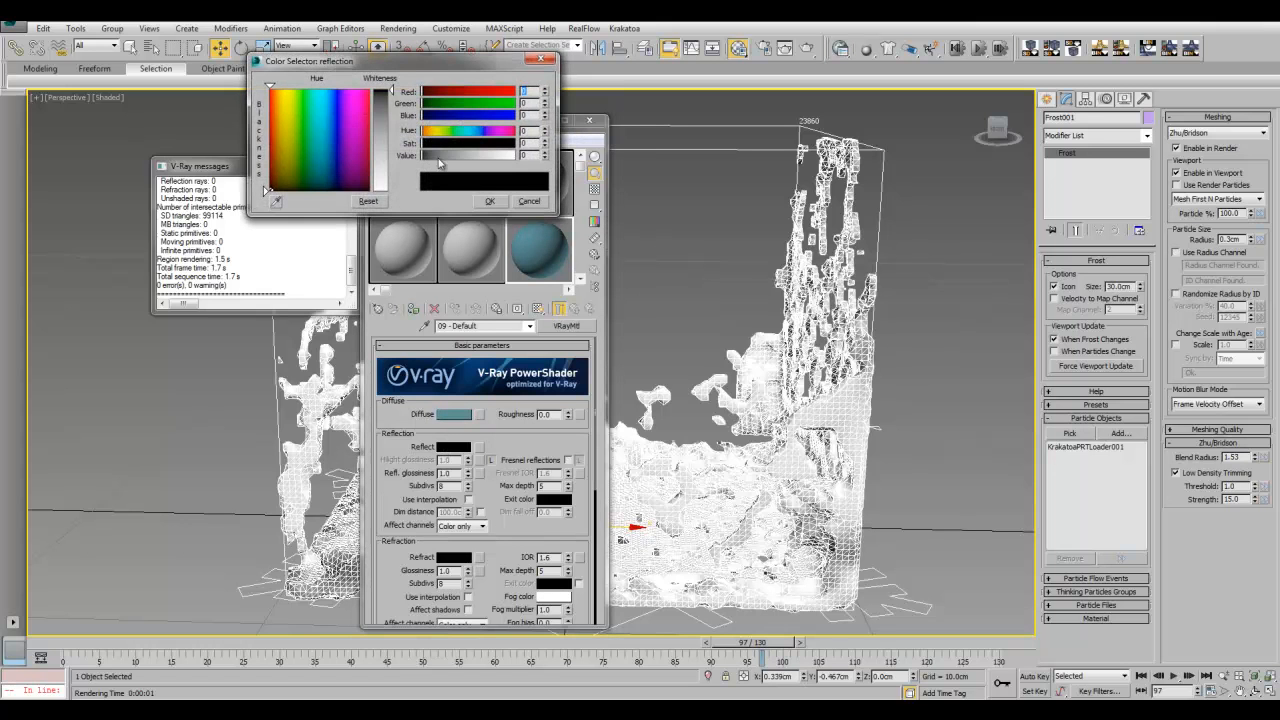
{"action": "left_click", "coordinate": [383, 184]}
{"action": "left_click", "coordinate": [490, 201]}
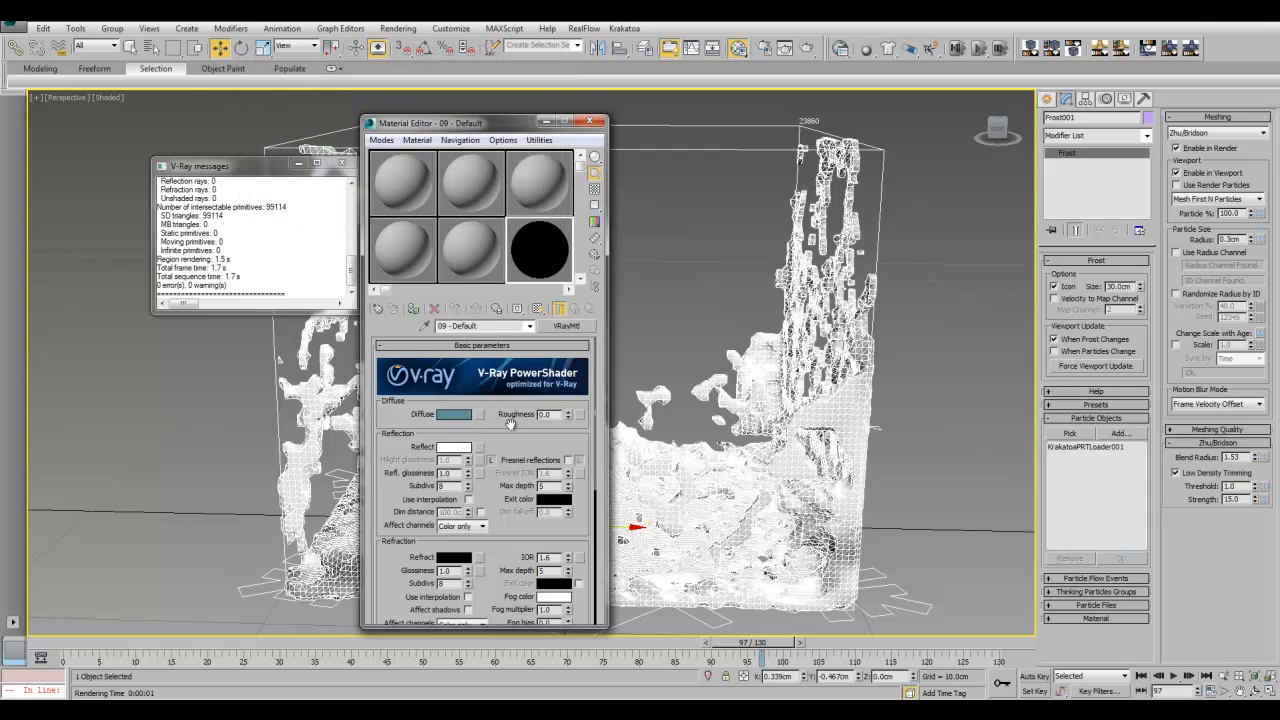
{"action": "scroll", "coordinate": [510, 414], "scroll_direction": "down", "scroll_amount": 3}
{"action": "left_click", "coordinate": [567, 384]}
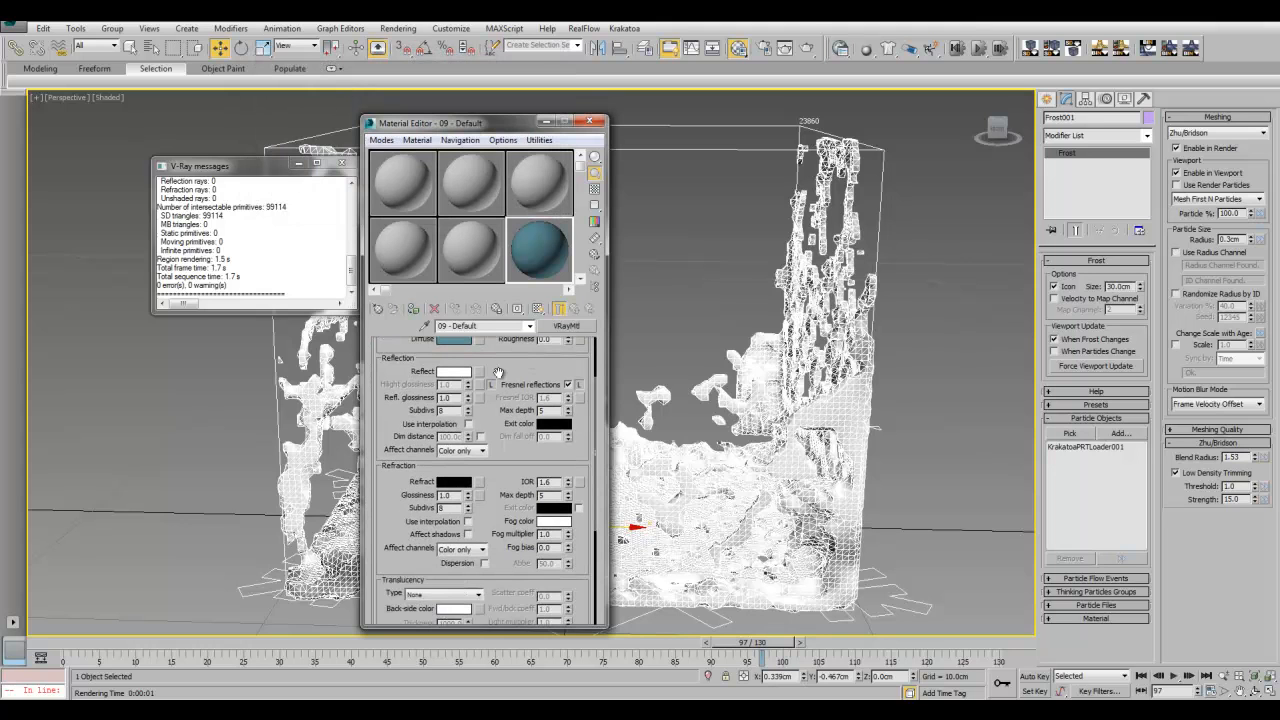
Show the checkered background behind the material sample and set the refraction color to a light grey with value 198.
{"action": "left_click", "coordinate": [594, 189]}
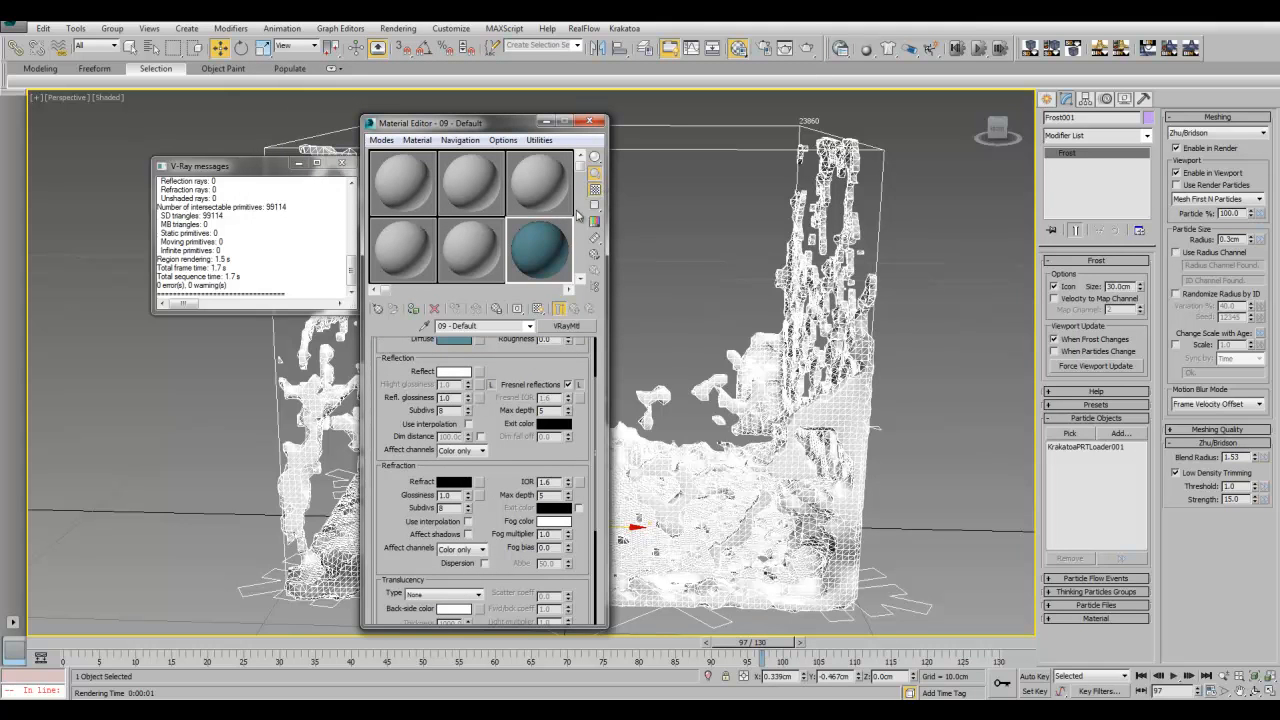
{"action": "scroll", "coordinate": [498, 472], "scroll_direction": "down", "scroll_amount": 2}
{"action": "left_click", "coordinate": [452, 428]}
{"action": "left_click_drag", "start_coordinate": [424, 155], "coordinate": [514, 156]}
{"action": "left_click_drag", "start_coordinate": [390, 190], "coordinate": [392, 166]}
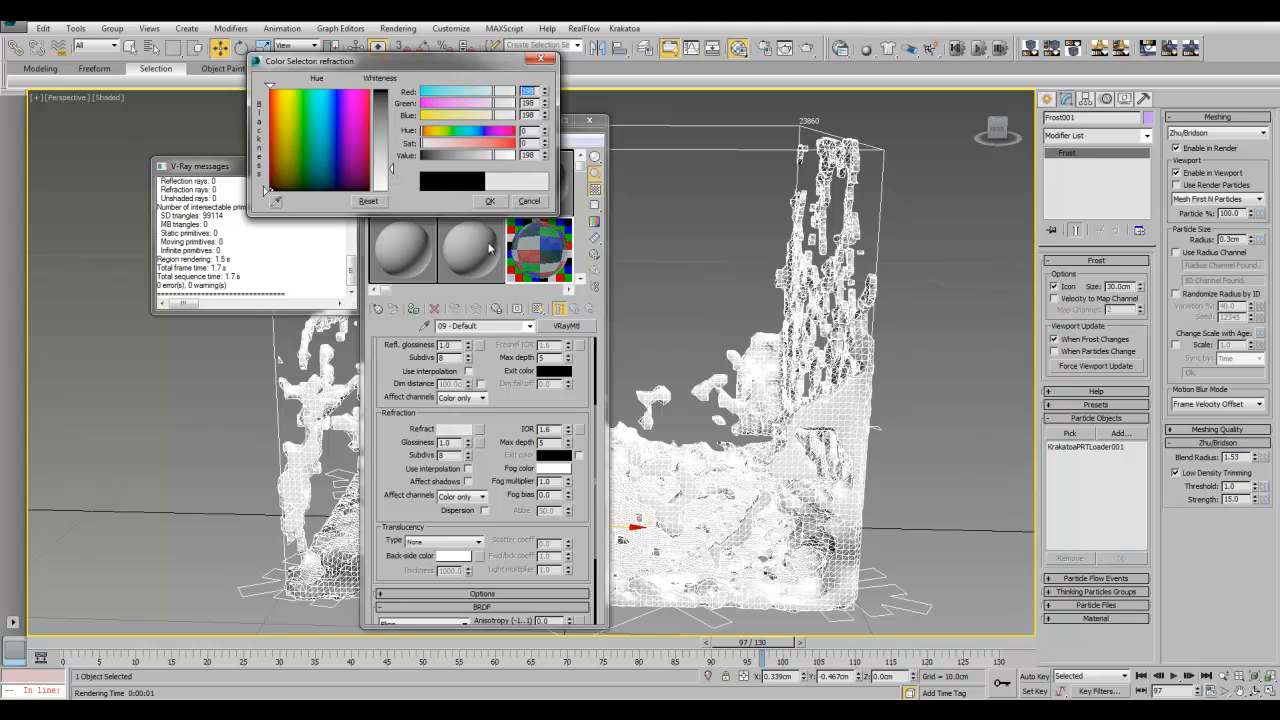
{"action": "left_click", "coordinate": [490, 201]}
Assign a Vertex Color map to the VRayMtl's Refract map slot and return to the parent material.
{"action": "scroll", "coordinate": [493, 430], "scroll_direction": "down", "scroll_amount": 5}
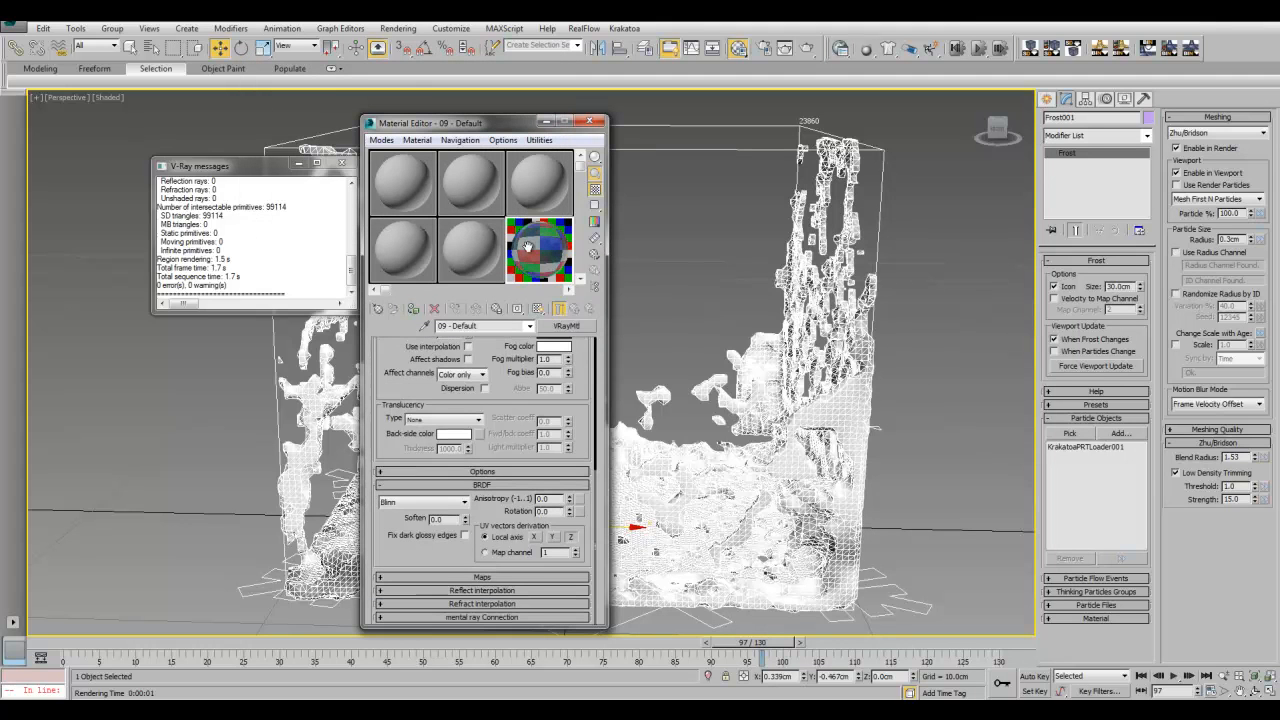
{"action": "scroll", "coordinate": [472, 577], "scroll_direction": "down", "scroll_amount": 4}
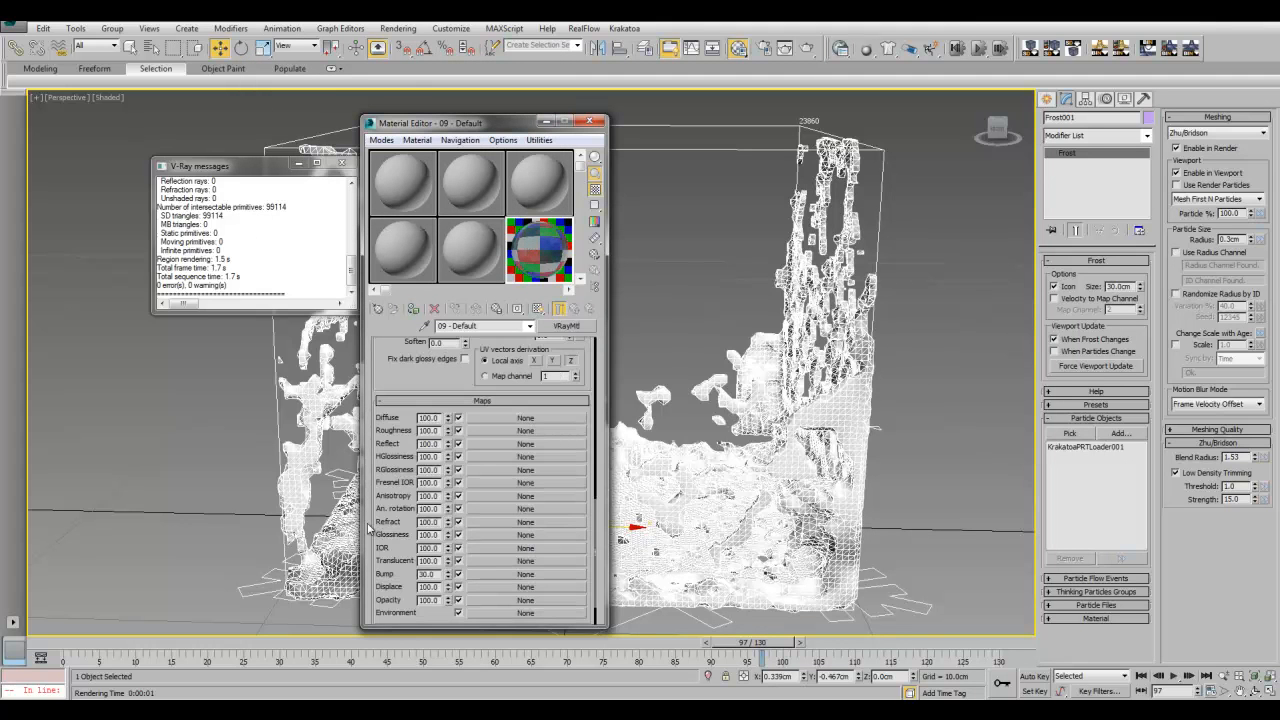
{"action": "left_click_drag", "start_coordinate": [401, 551], "coordinate": [409, 505]}
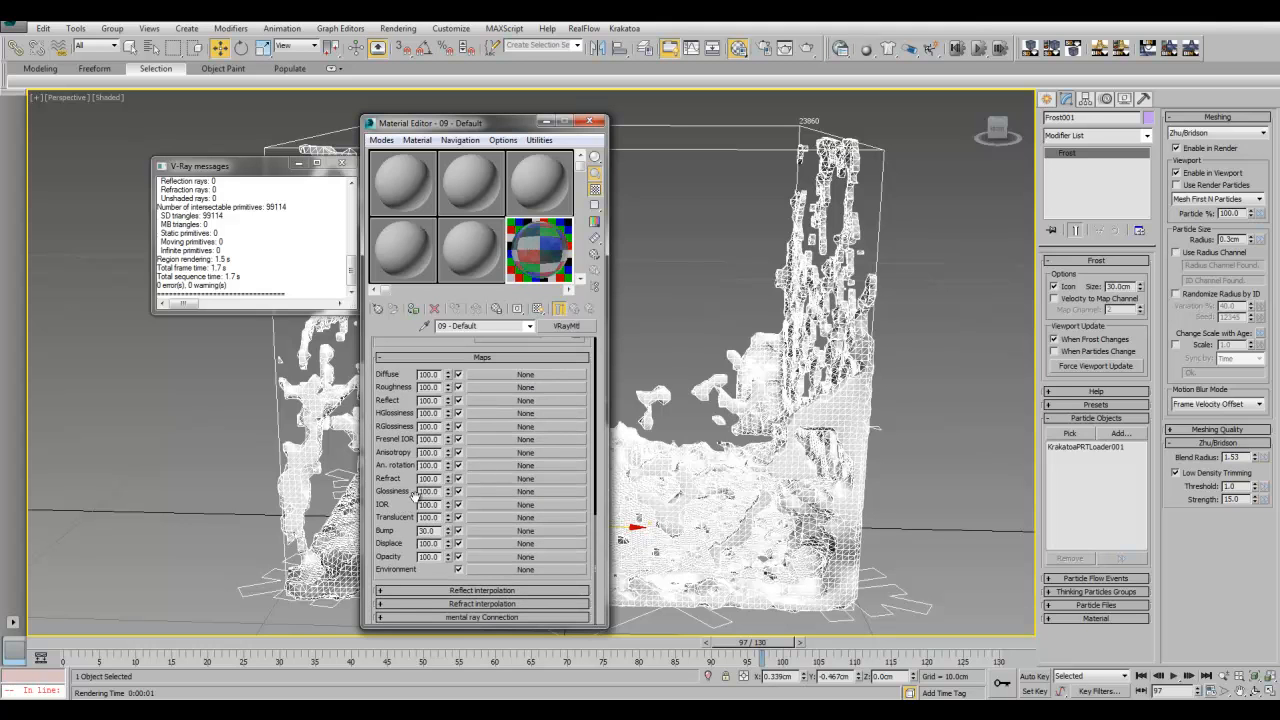
{"action": "left_click", "coordinate": [504, 490]}
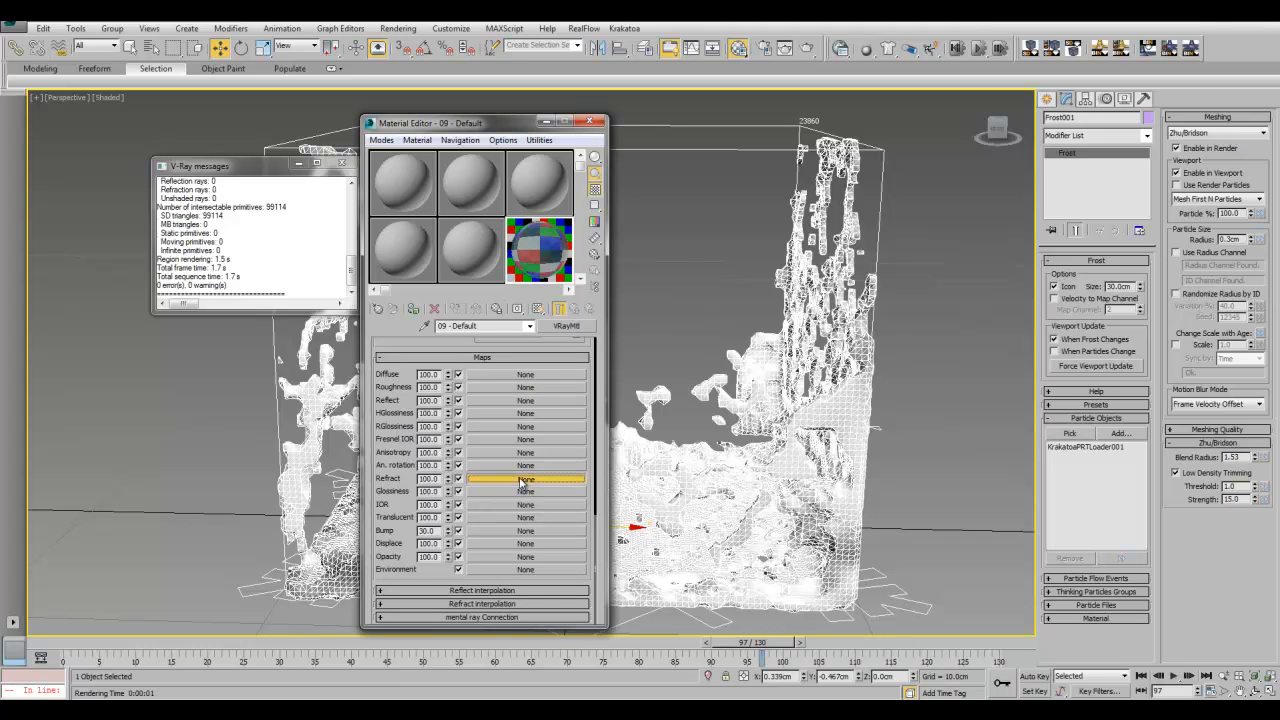
{"action": "left_click", "coordinate": [260, 241]}
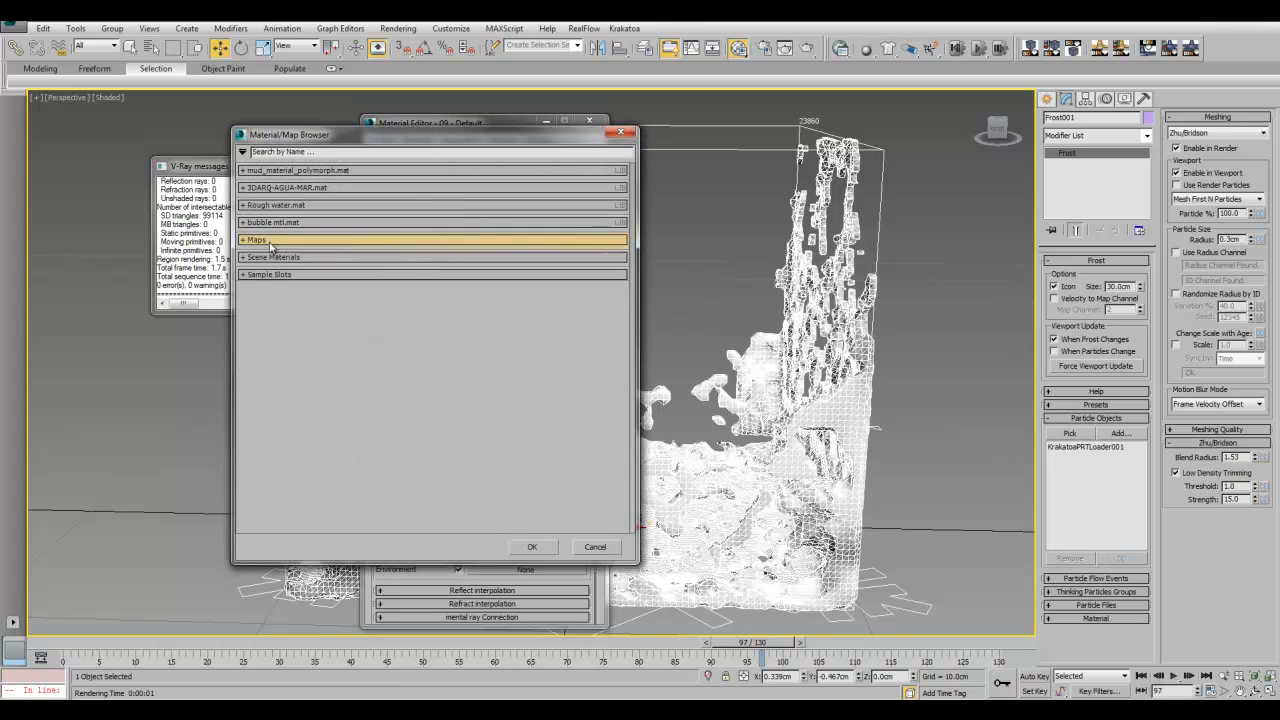
{"action": "left_click", "coordinate": [258, 240]}
{"action": "left_click", "coordinate": [272, 254]}
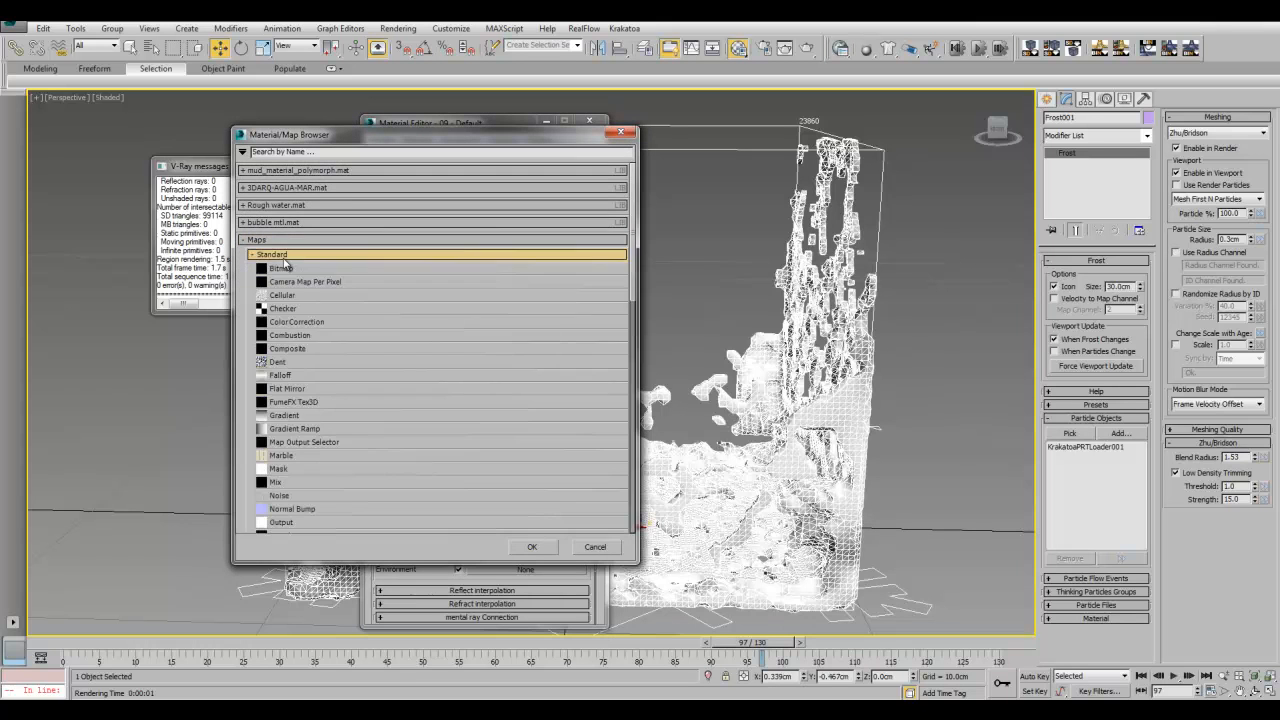
{"action": "scroll", "coordinate": [374, 414], "scroll_direction": "down", "scroll_amount": 6}
{"action": "scroll", "coordinate": [362, 420], "scroll_direction": "down", "scroll_amount": 5}
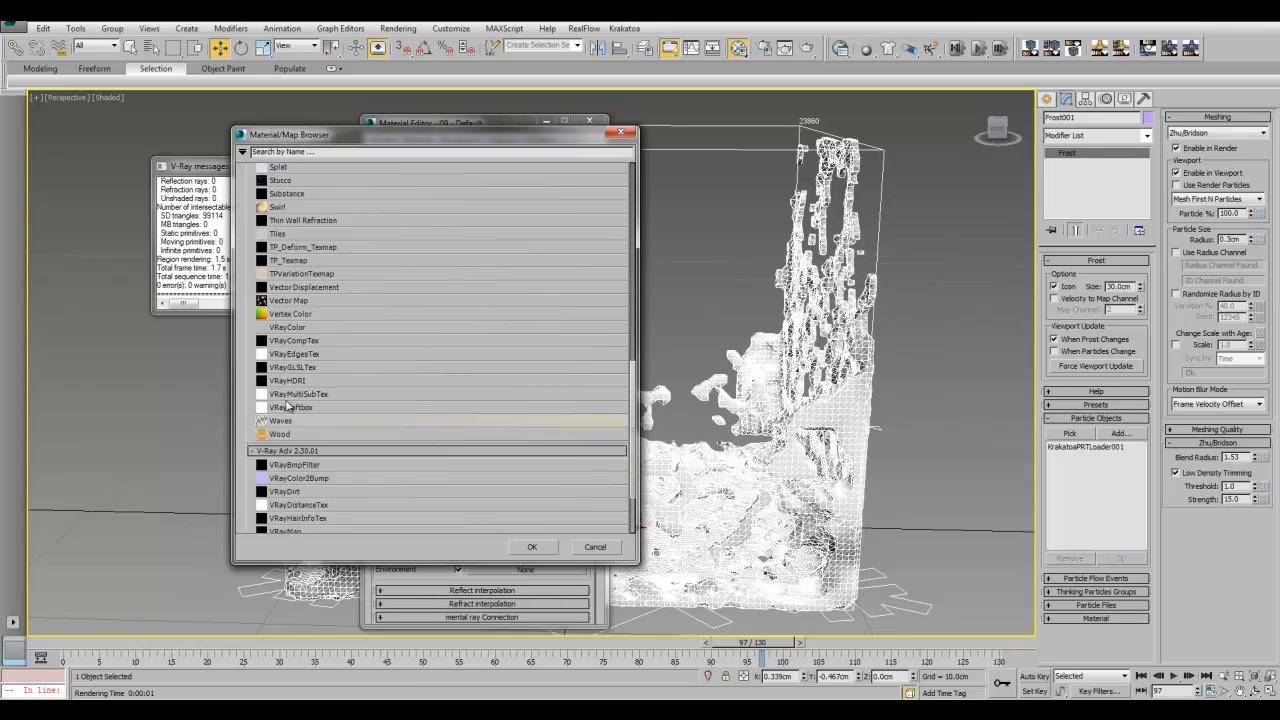
{"action": "left_click", "coordinate": [532, 547]}
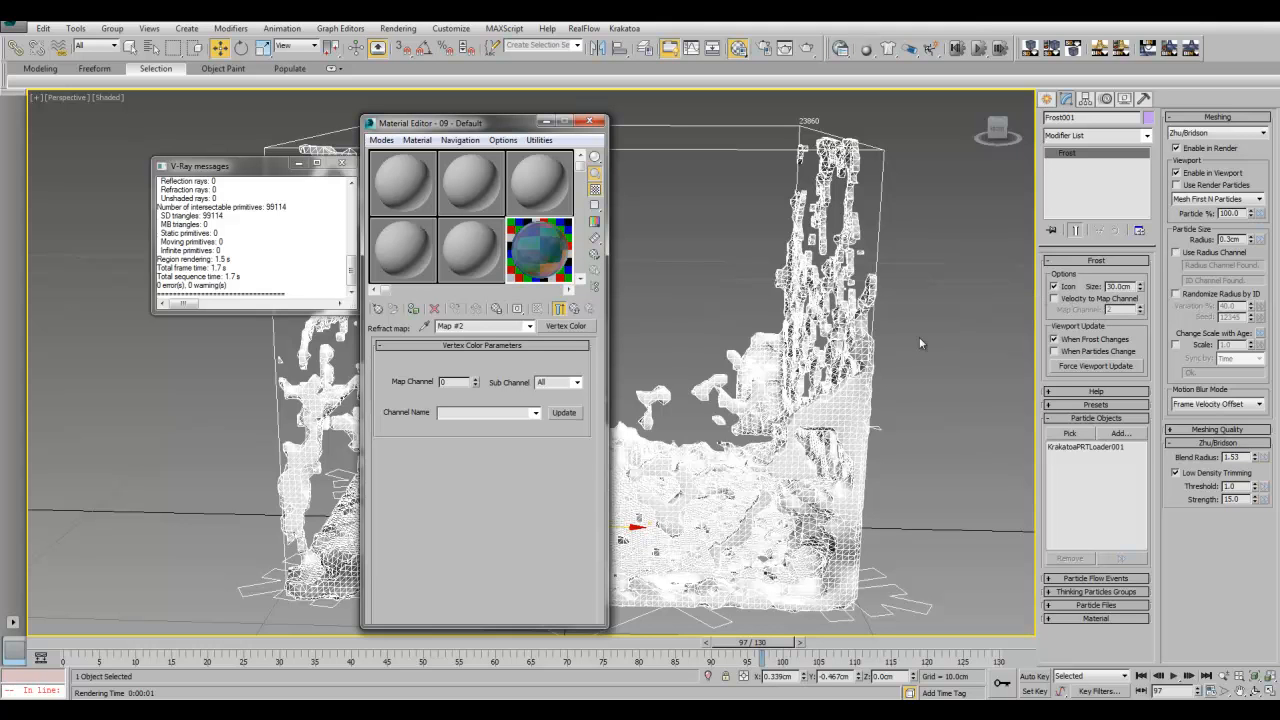
{"action": "left_click", "coordinate": [574, 310]}
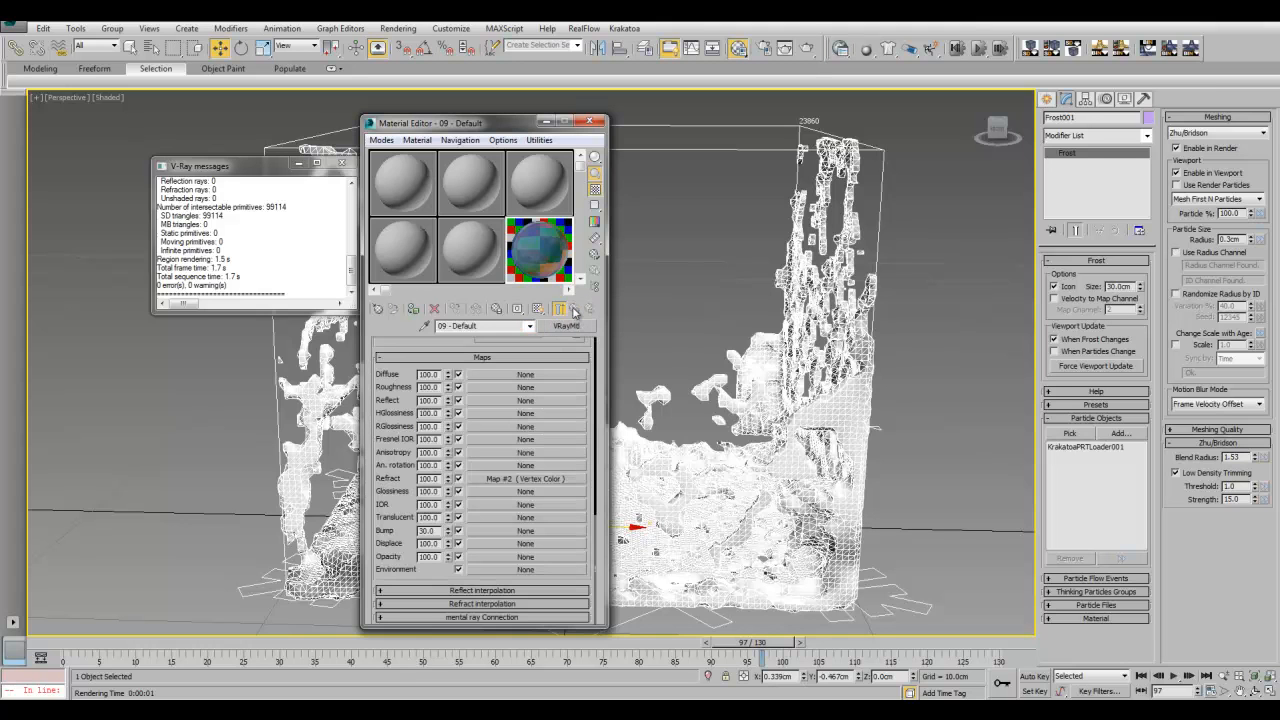
Render frame 97 of the perspective view to test the material, and close the rendered image.
{"action": "left_click_drag", "start_coordinate": [415, 346], "coordinate": [493, 696]}
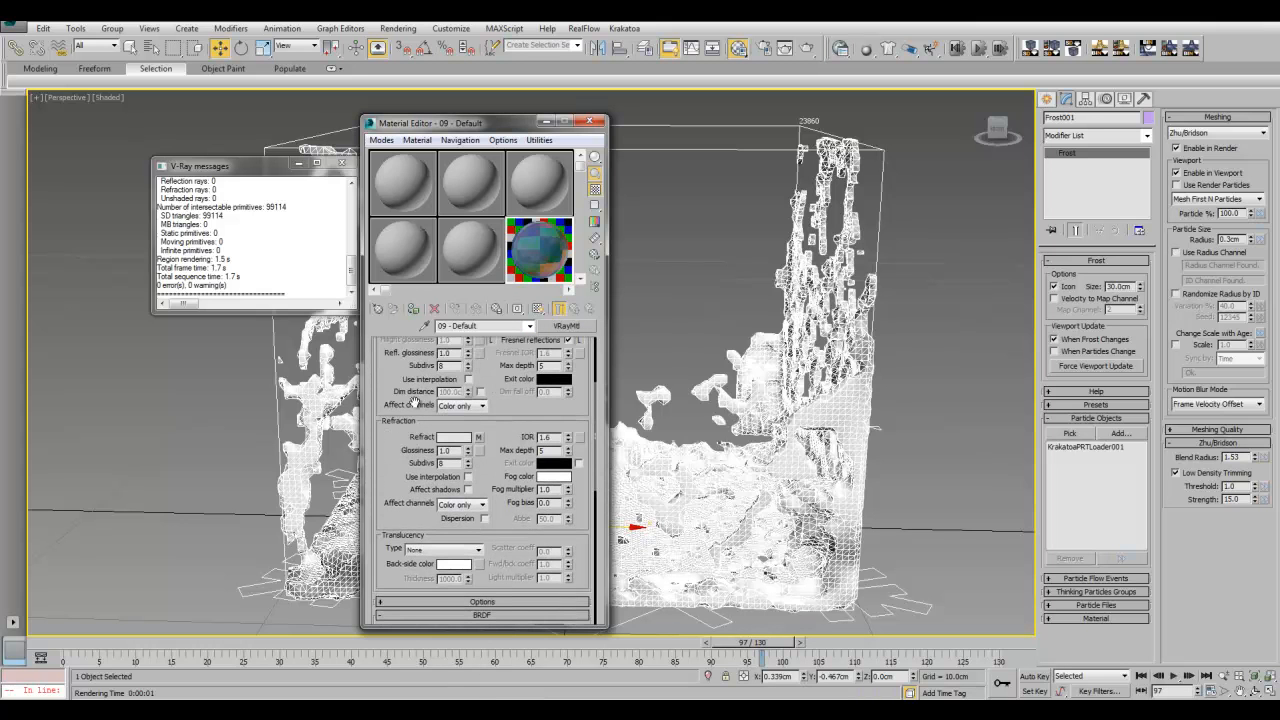
{"action": "left_click", "coordinate": [398, 29]}
{"action": "left_click", "coordinate": [406, 43]}
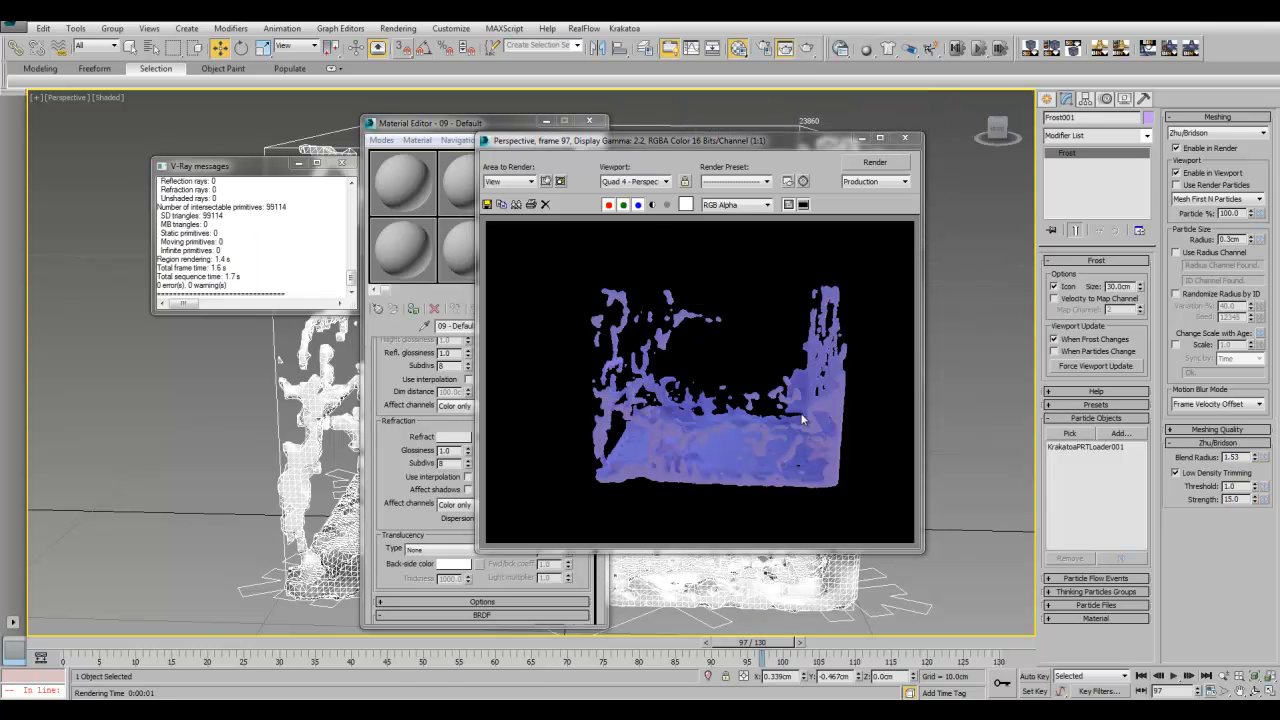
{"action": "left_click", "coordinate": [905, 137]}
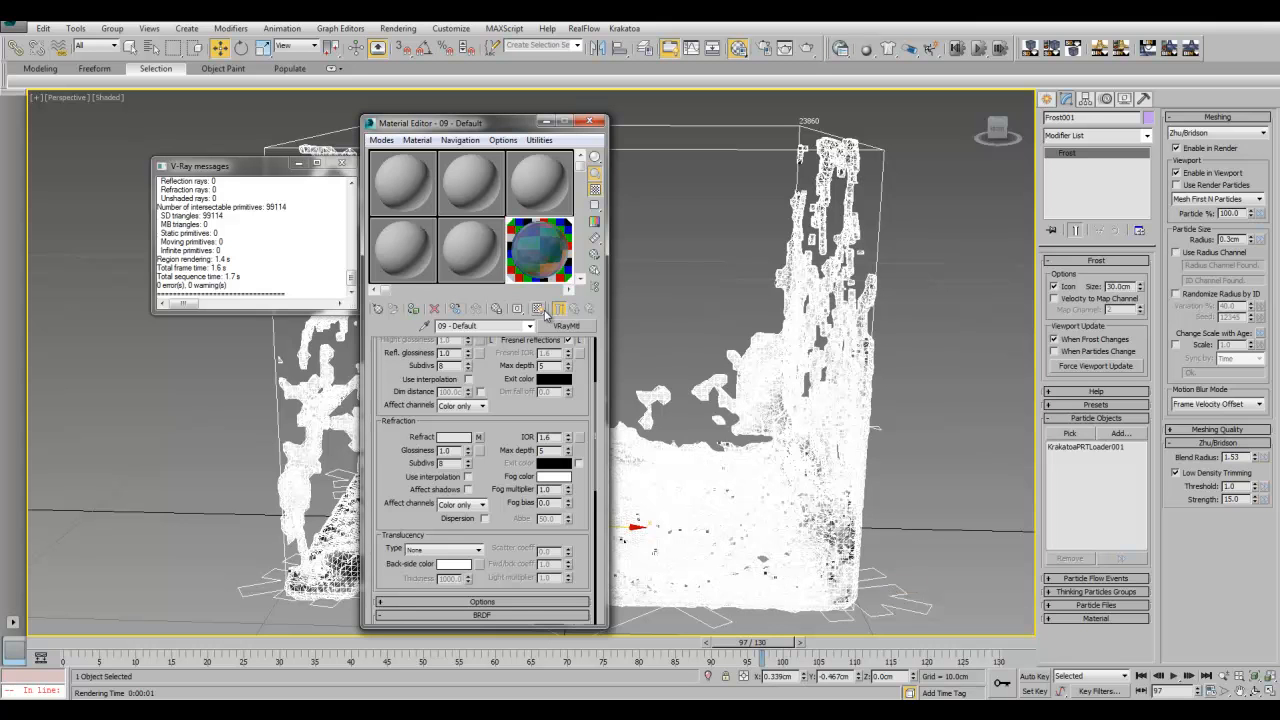
Assign the 09 - Default material to the Frost mesh, show it in the viewport, and render frame 97 with nothing selected.
{"action": "left_click", "coordinate": [663, 333]}
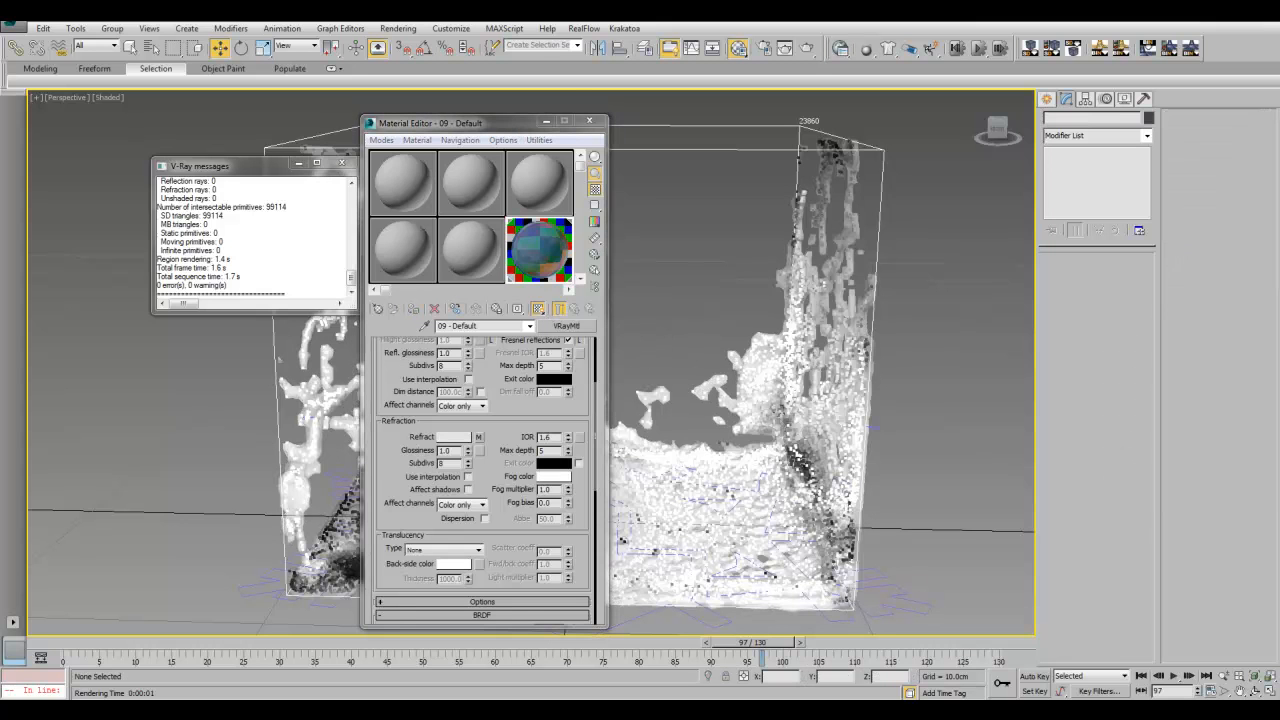
{"action": "left_click", "coordinate": [398, 28]}
{"action": "left_click", "coordinate": [405, 42]}
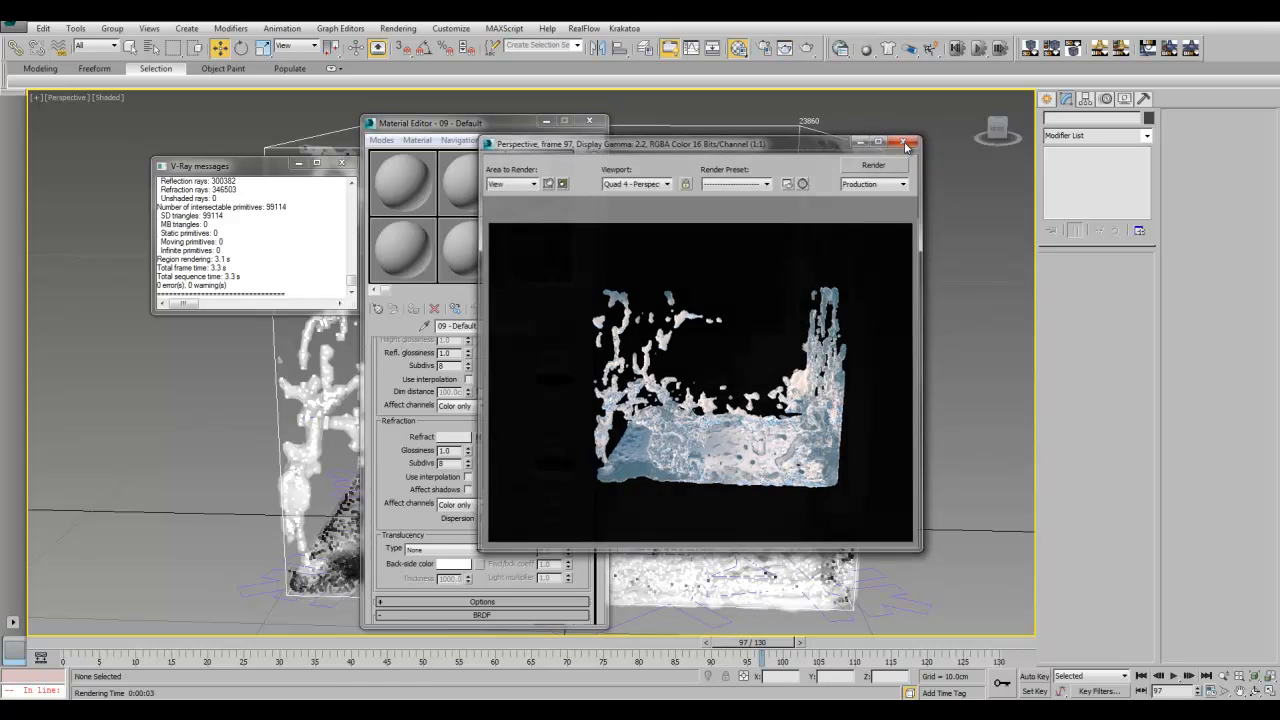
{"action": "left_click", "coordinate": [905, 142]}
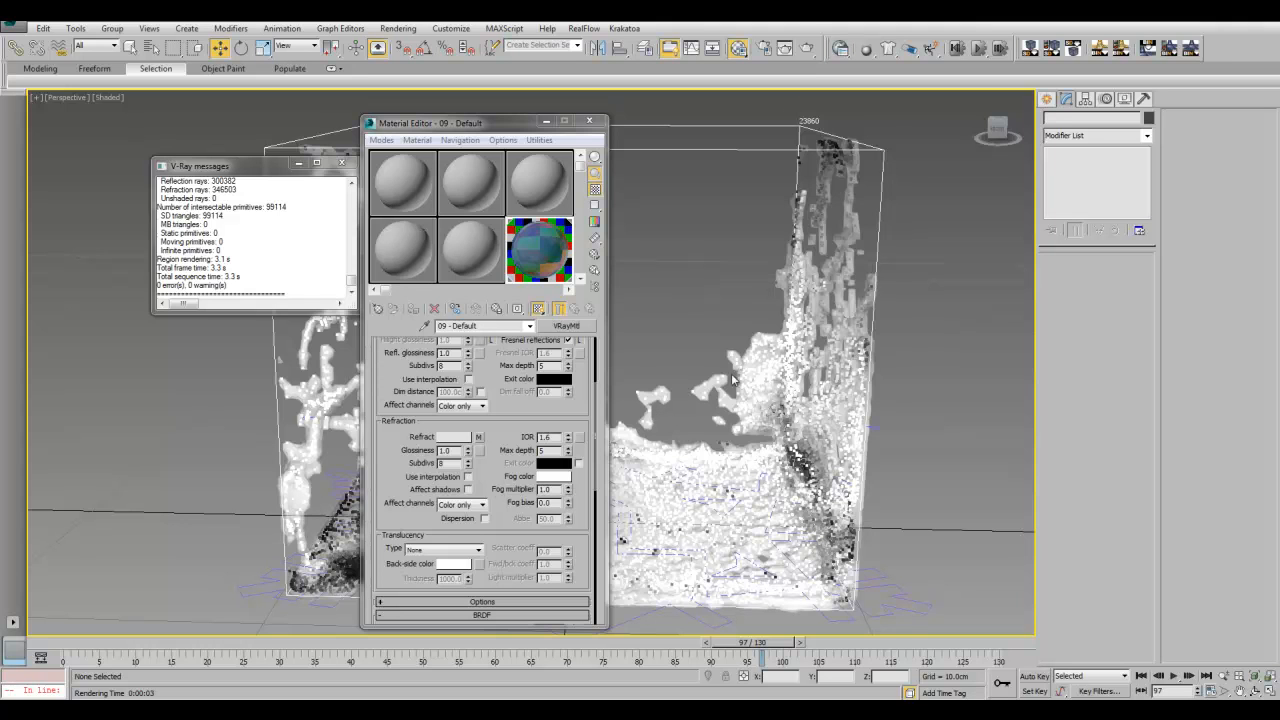
Review the material's refraction color and its diffuse, reflection and refraction parameters without changing them.
{"action": "left_click", "coordinate": [454, 438]}
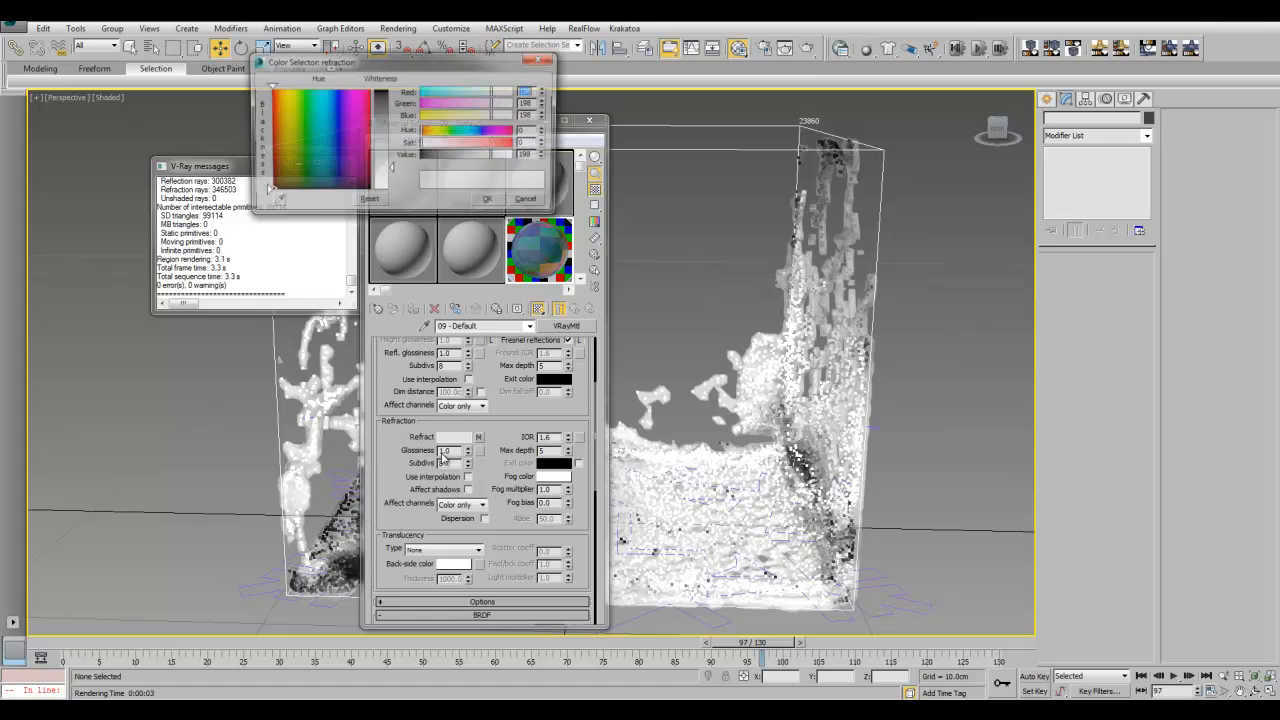
{"action": "left_click", "coordinate": [490, 202]}
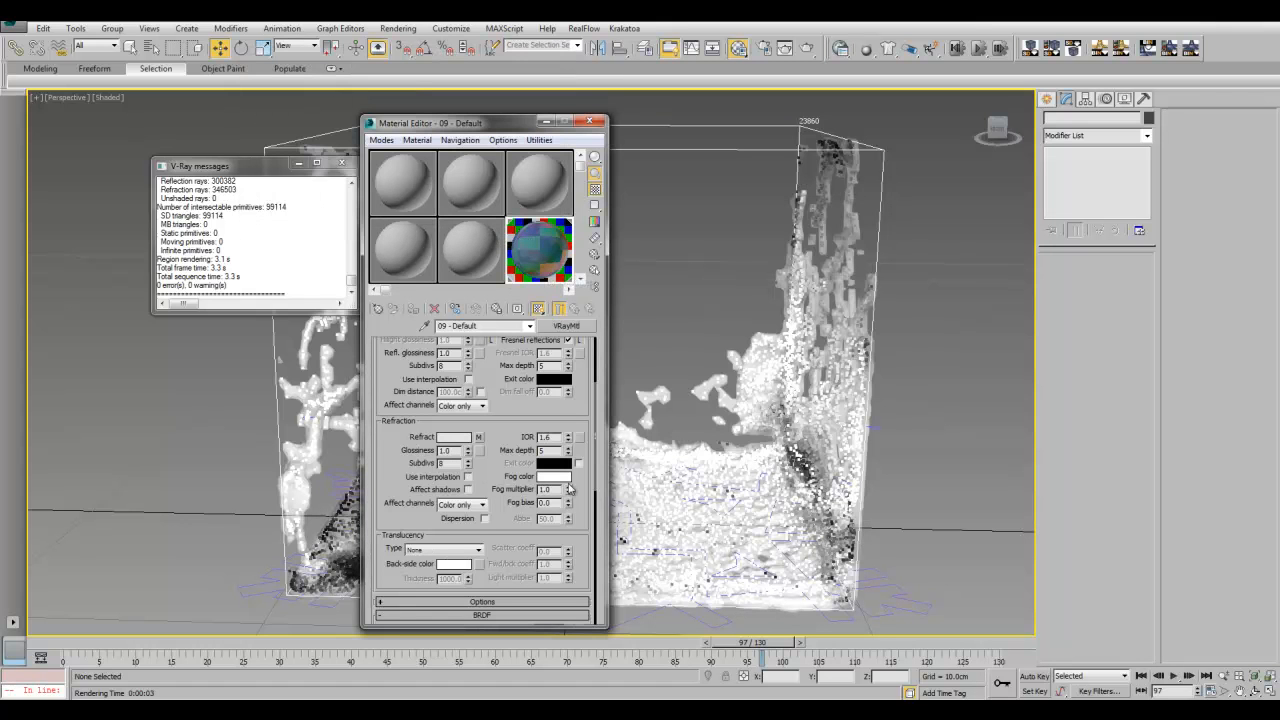
{"action": "left_click_drag", "start_coordinate": [501, 449], "coordinate": [562, 338]}
{"action": "left_click_drag", "start_coordinate": [443, 547], "coordinate": [485, 464]}
{"action": "left_click_drag", "start_coordinate": [495, 403], "coordinate": [509, 512]}
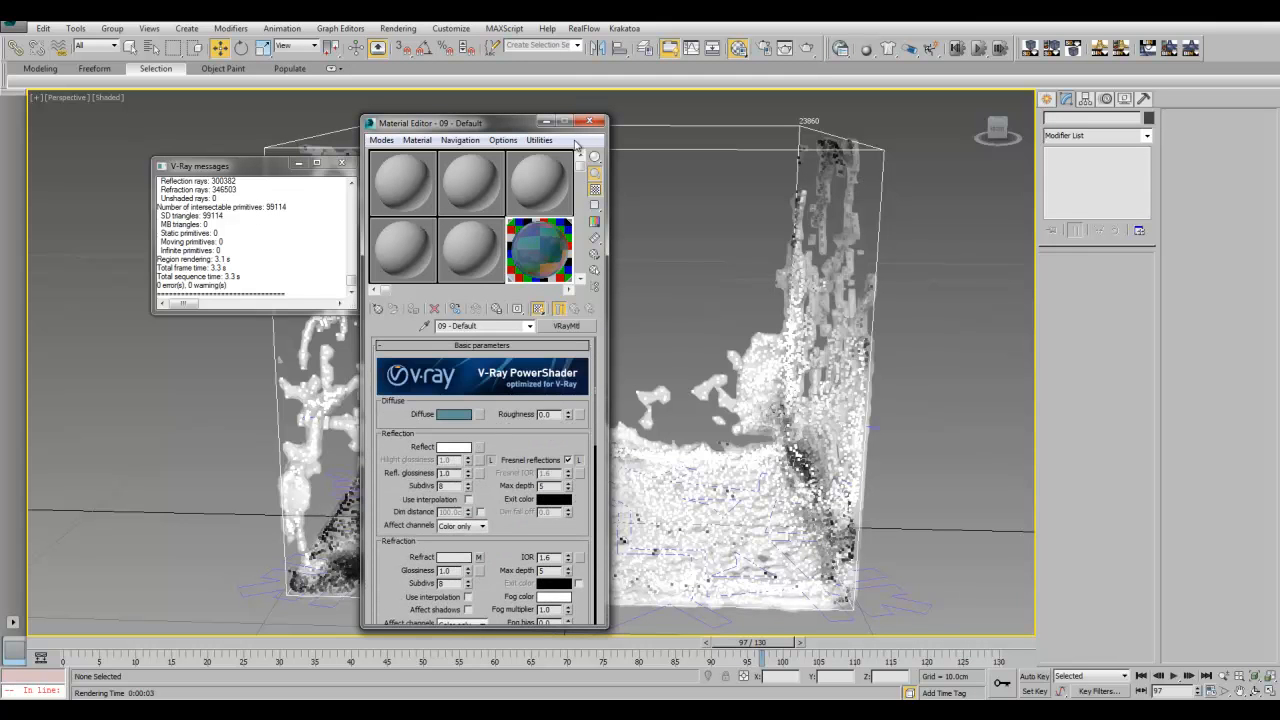
Minimize the Material Editor and render frame 97 from a slightly adjusted perspective view.
{"action": "left_click", "coordinate": [546, 122]}
{"action": "mouse_move", "coordinate": [658, 333]}
{"action": "middle_mouse_down"}
{"action": "mouse_move", "coordinate": [652, 368]}
{"action": "mouse_move", "coordinate": [651, 351]}
{"action": "middle_mouse_up"}
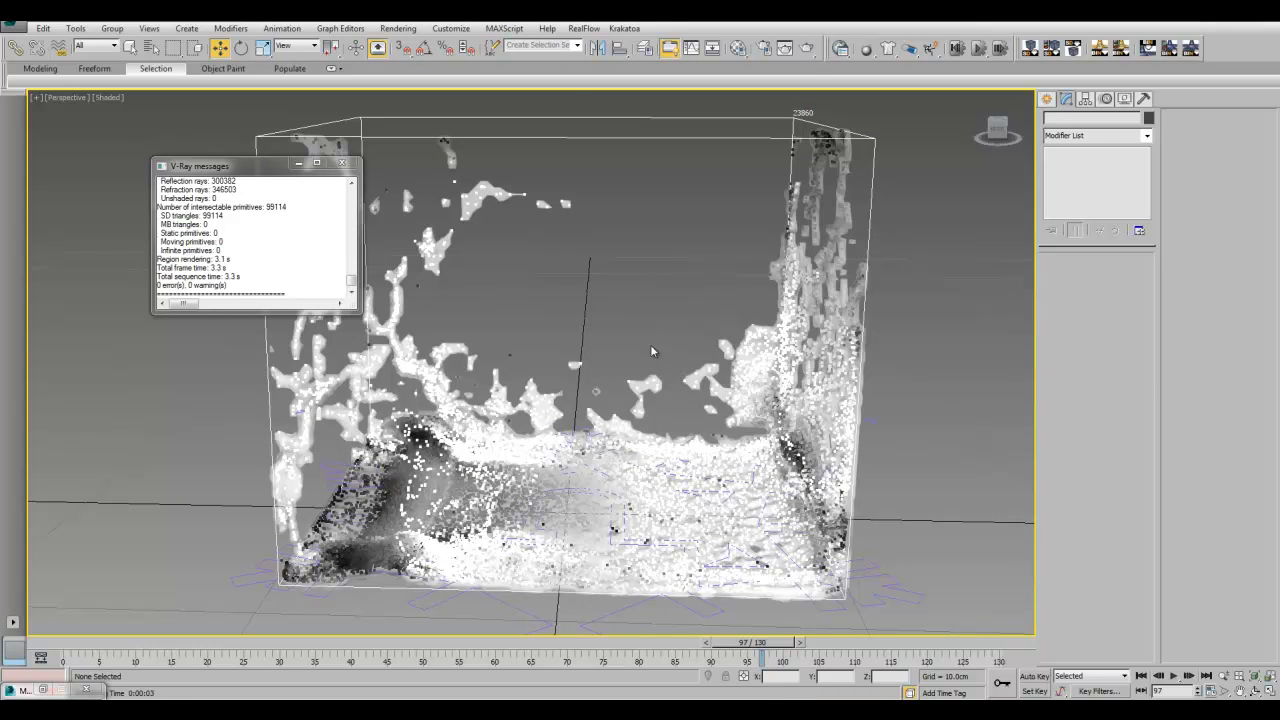
{"action": "left_click", "coordinate": [398, 28]}
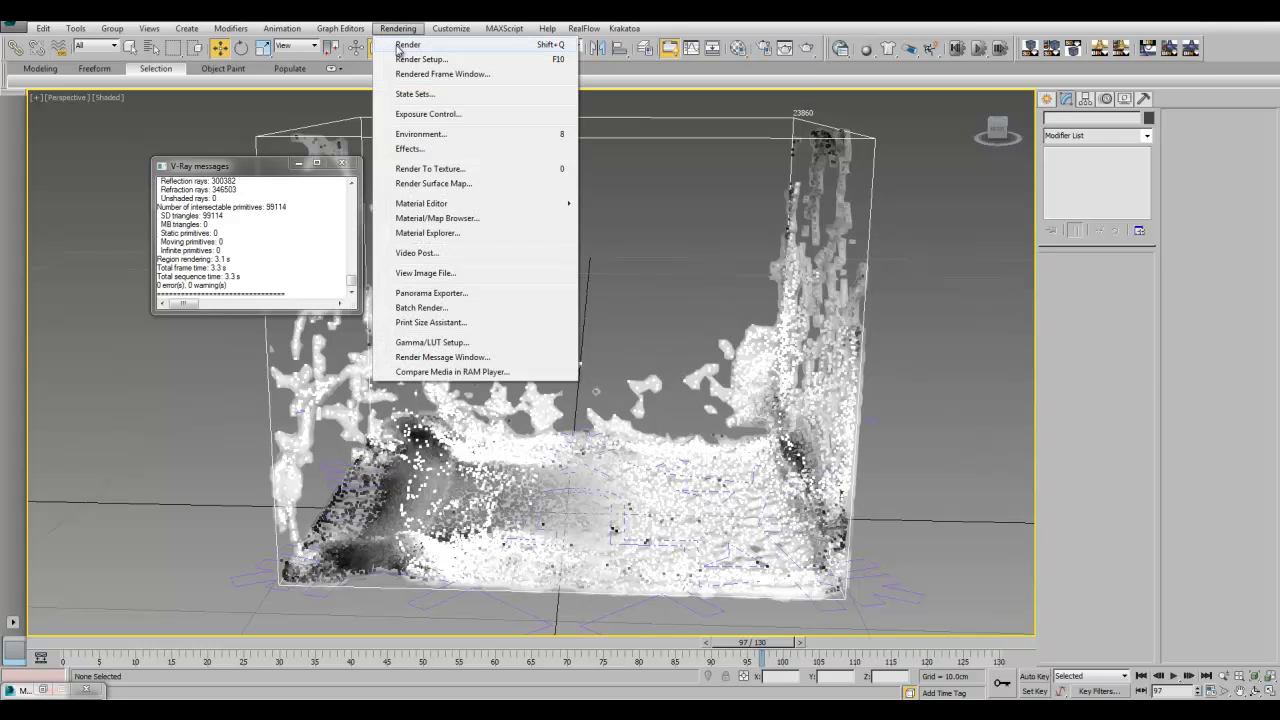
{"action": "left_click", "coordinate": [405, 45]}
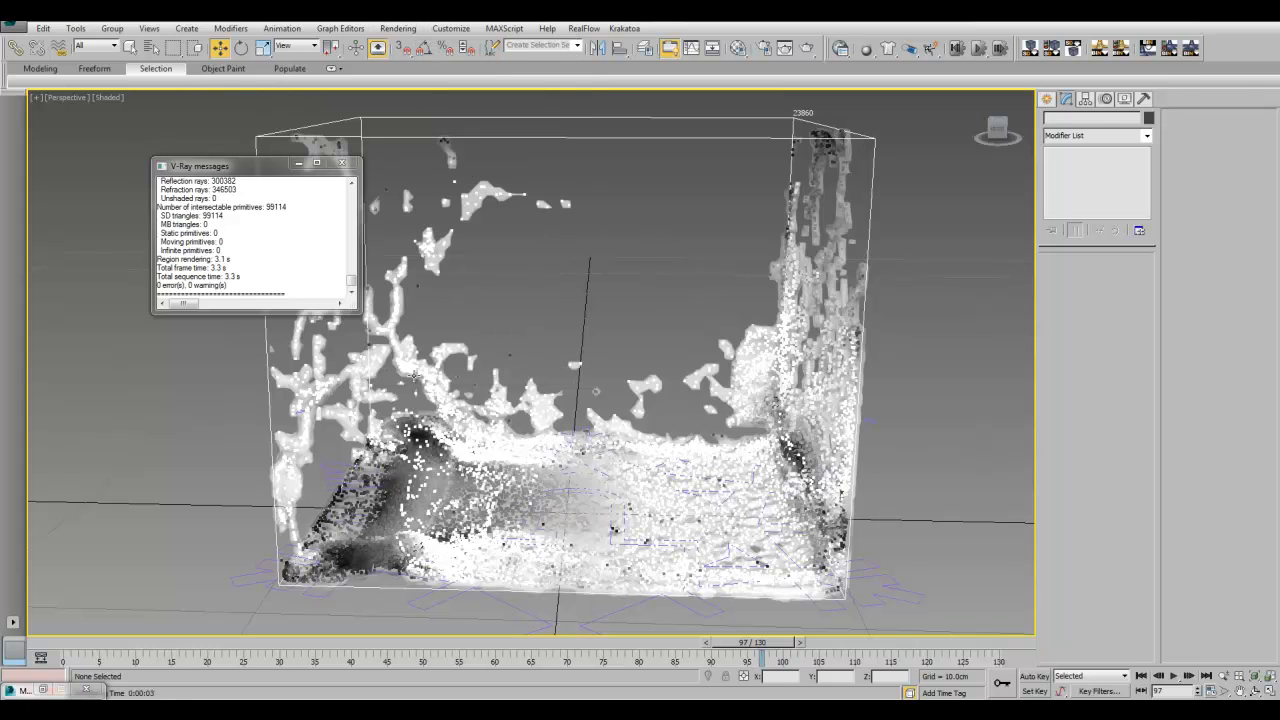
Select the Krakatoa PRT Loader in the viewport to access its Magma modifier.
{"action": "left_click", "coordinate": [439, 356]}
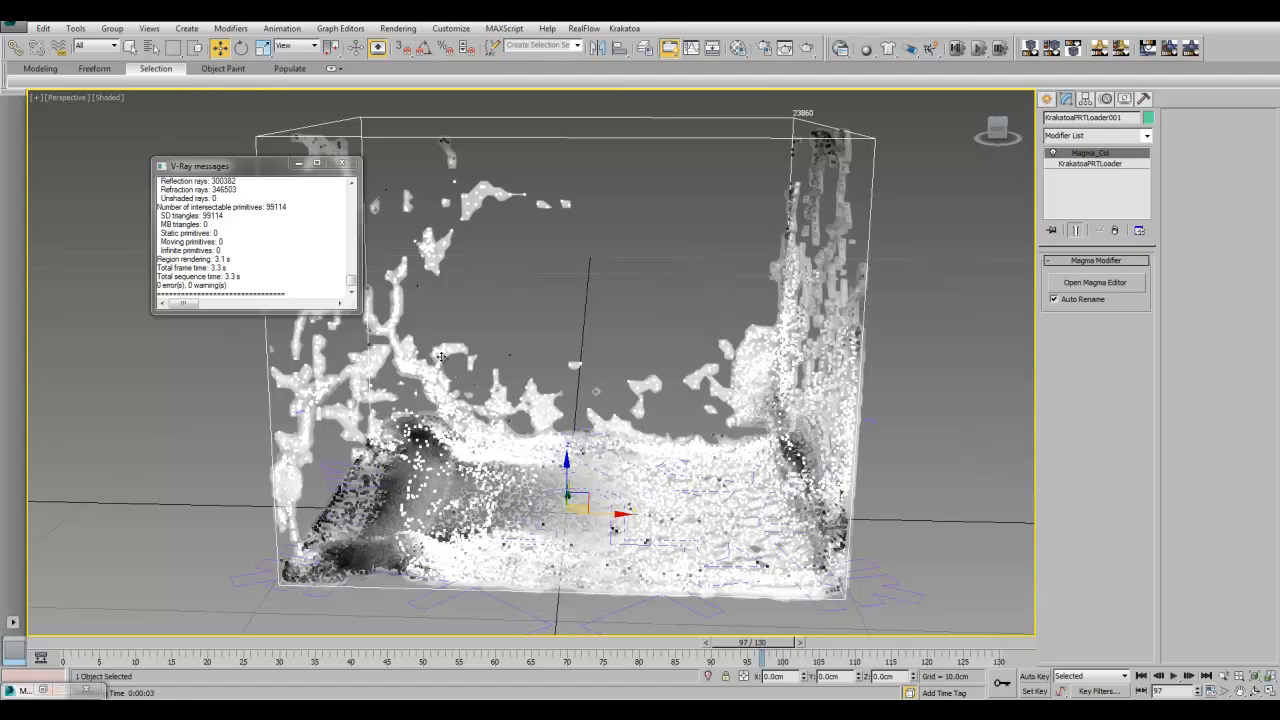